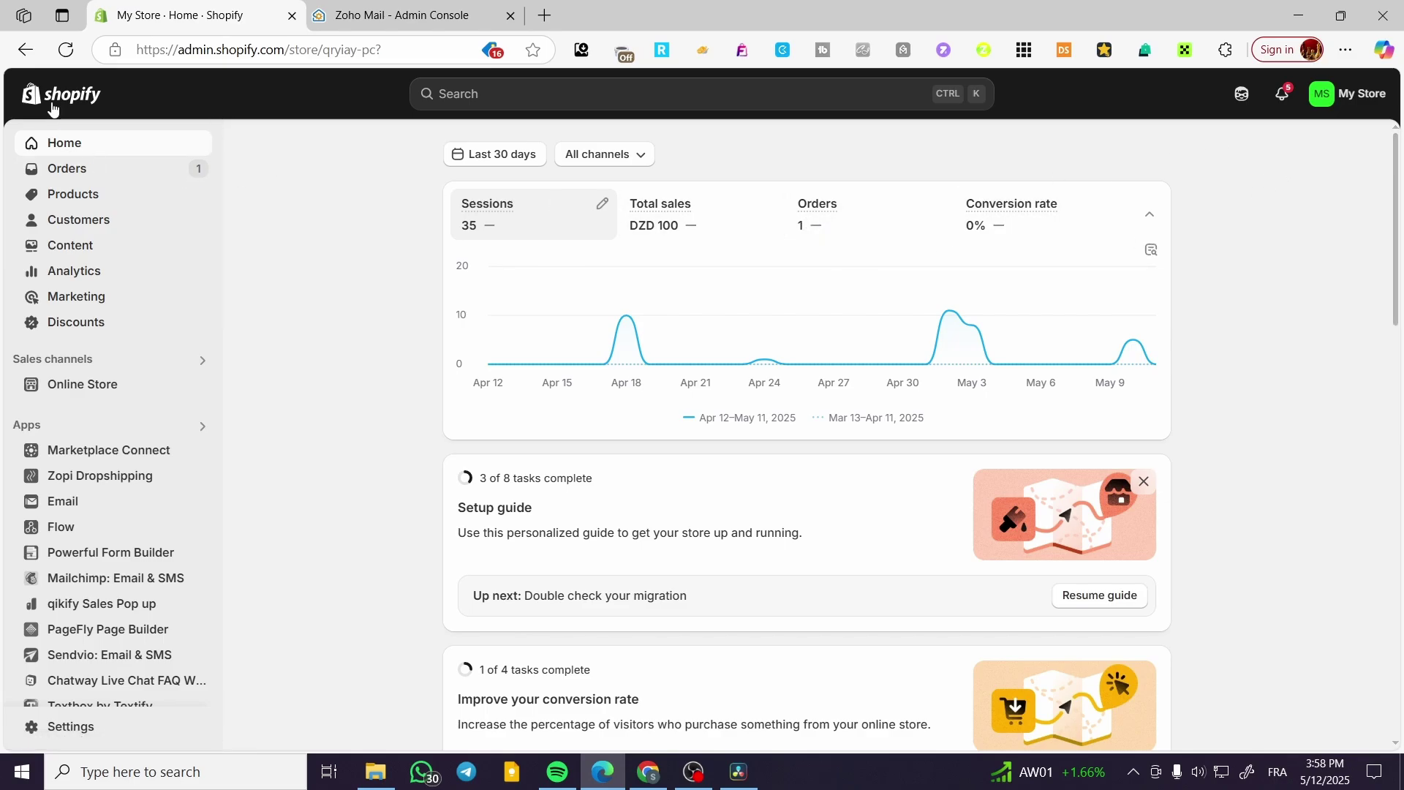
Step: Search the Shopify App Store for "judge.me" and open the Judge.me Product Reviews App listing
left_click(588, 94)
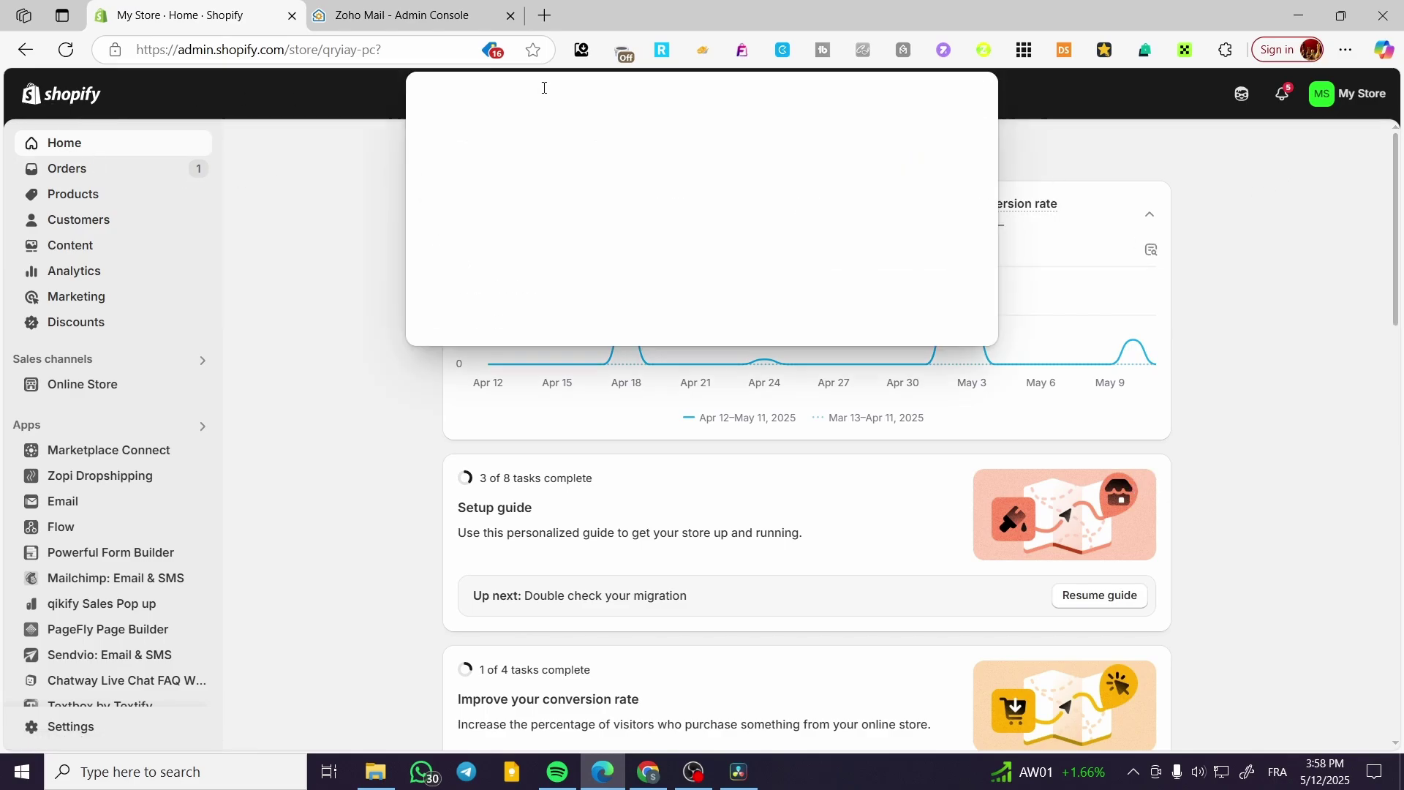
type("j")
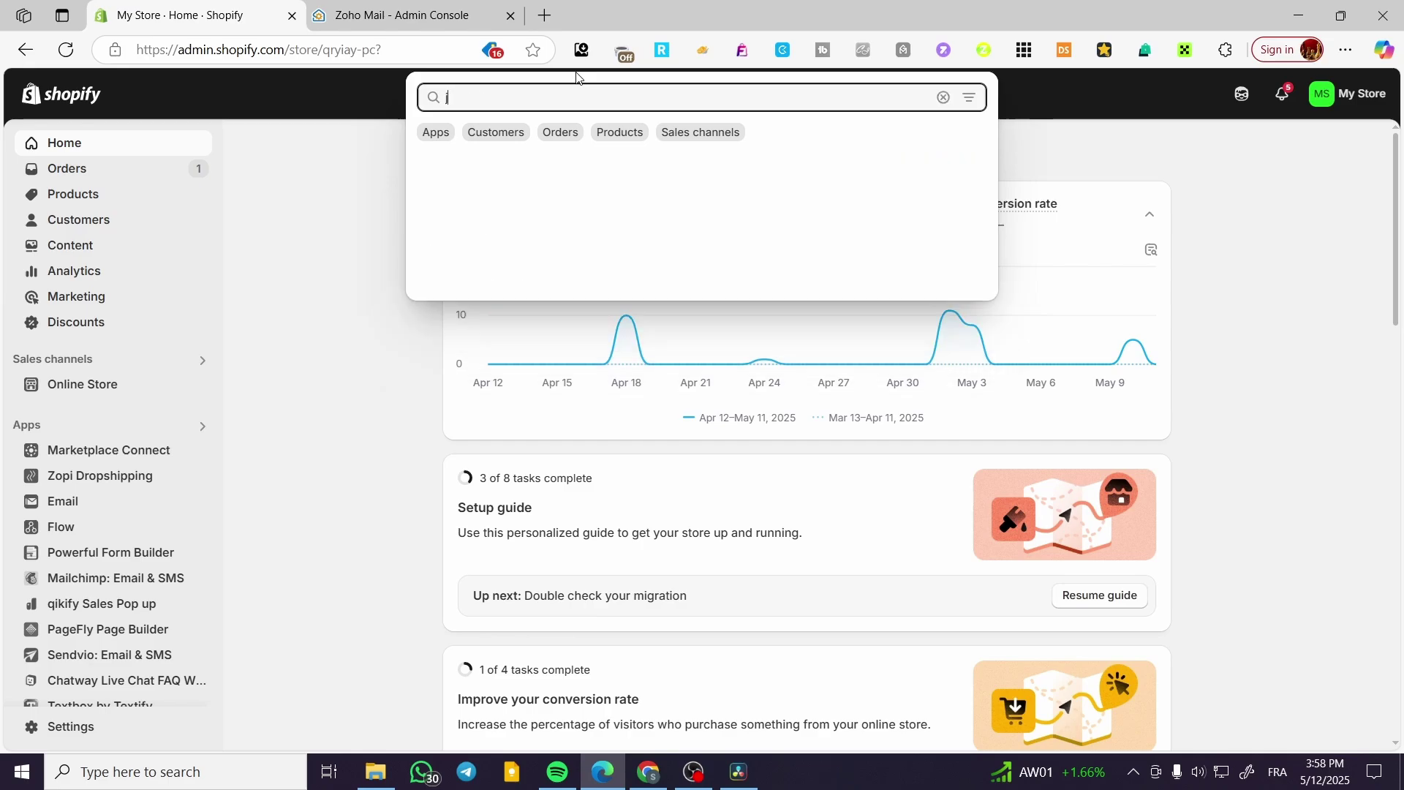
type("udge")
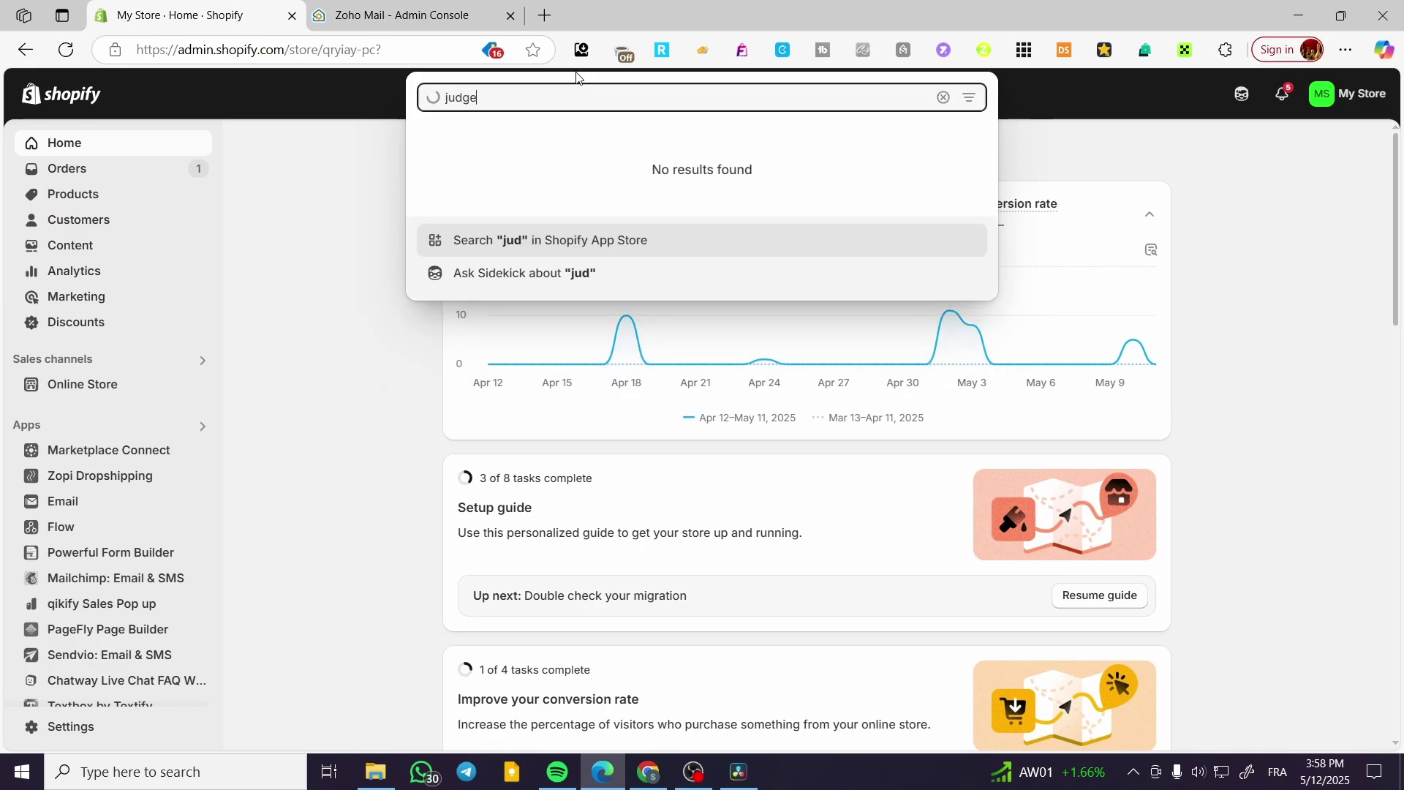
type(".")
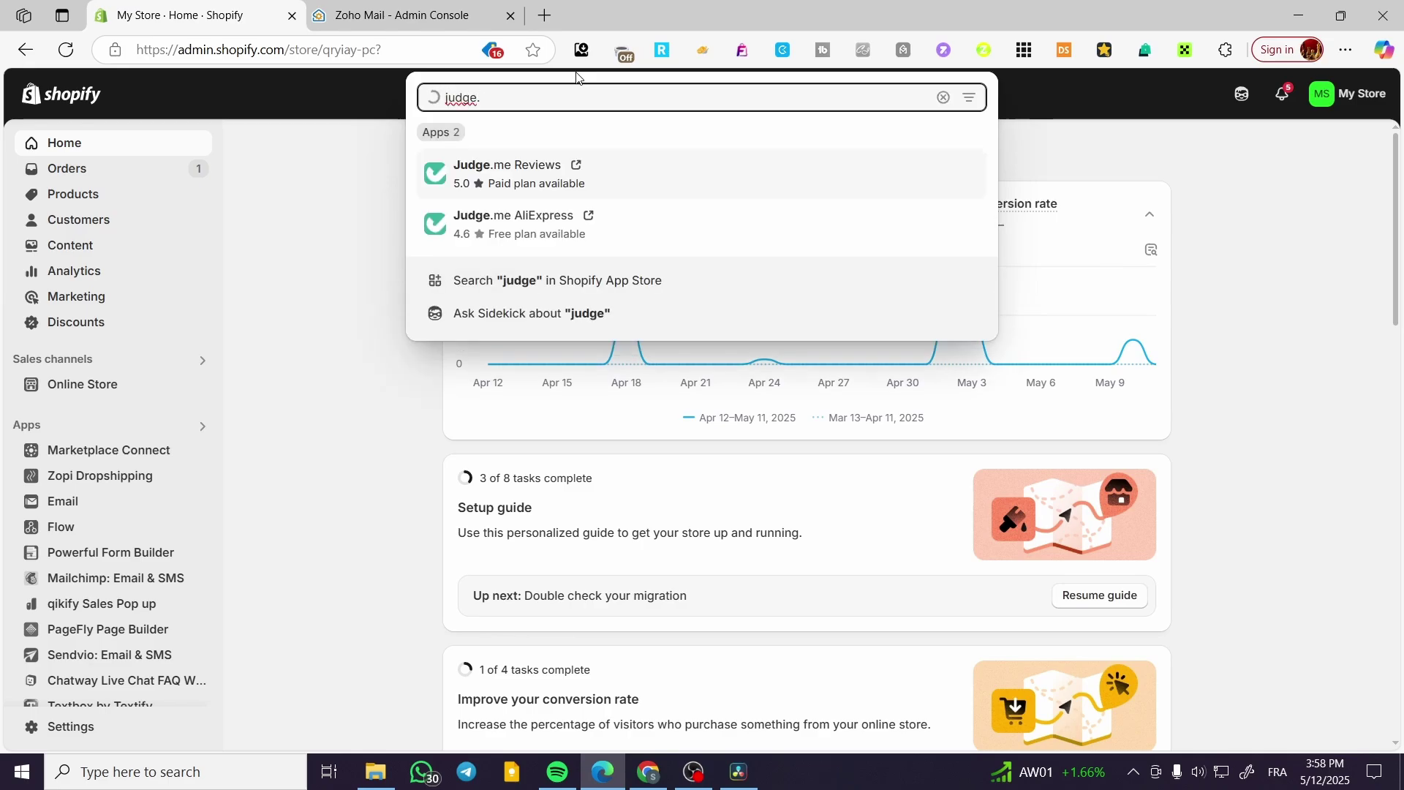
type("me")
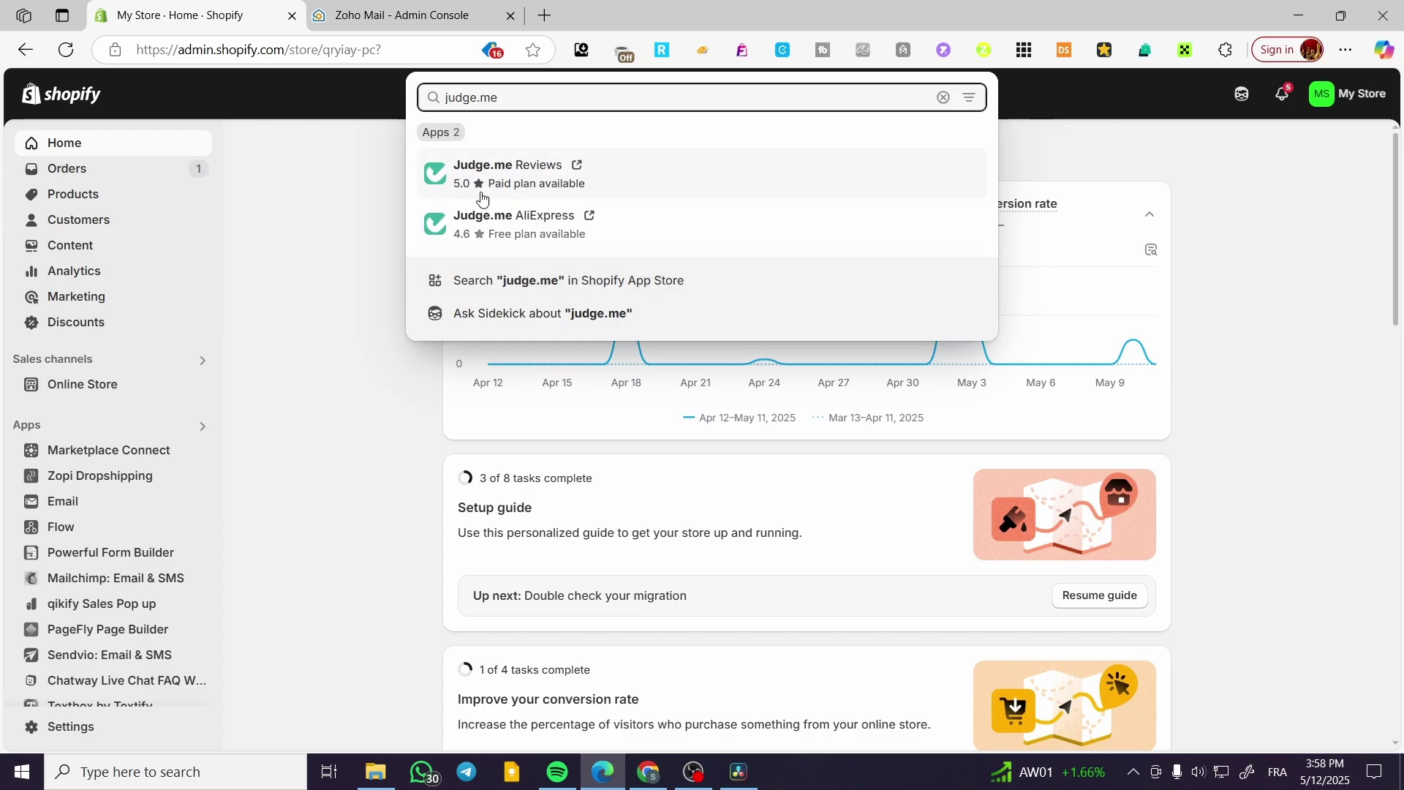
left_click(617, 288)
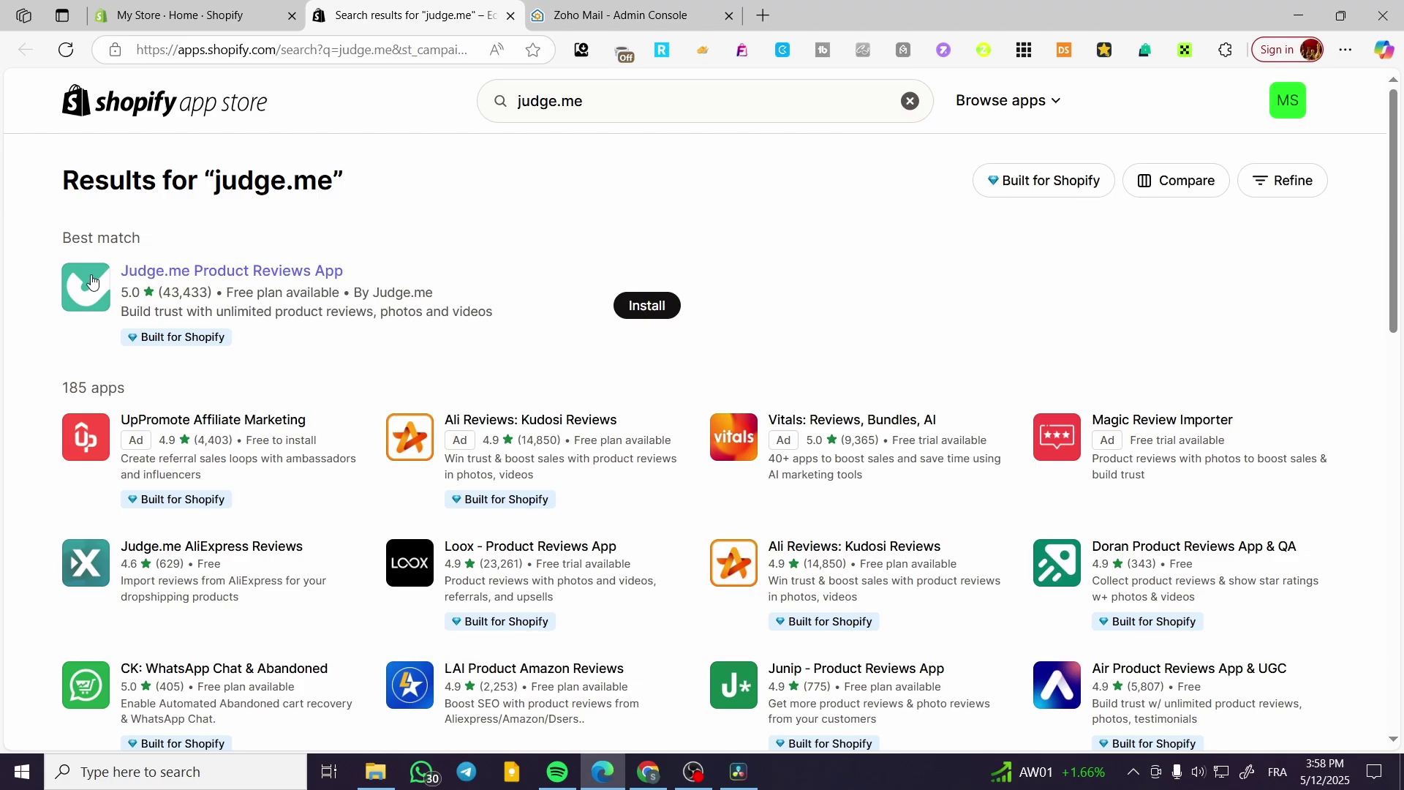
left_click(227, 276)
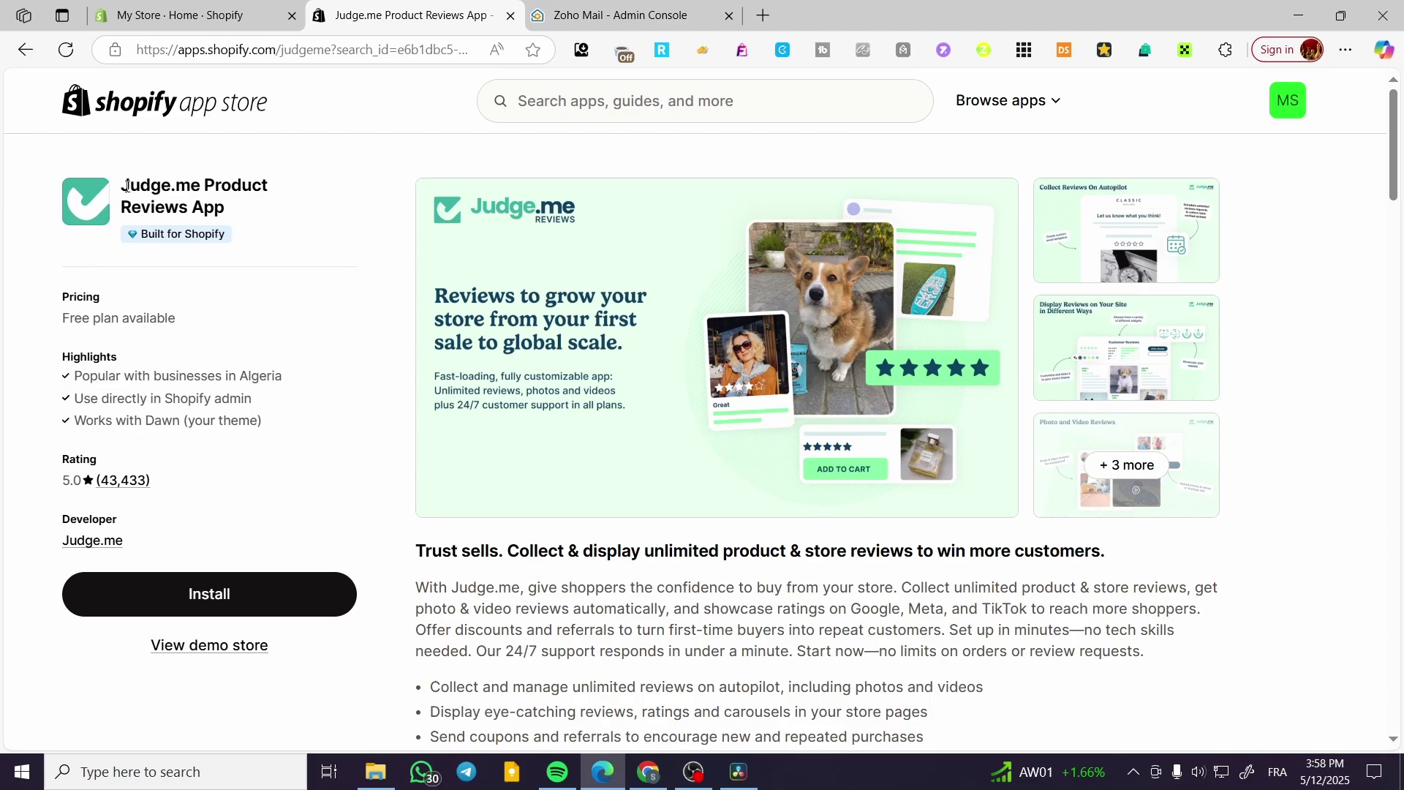
Step: Install the Judge.me Product Reviews App on the store and pin Judge.me Reviews to the admin navigation
left_click_drag(126, 185, 226, 208)
left_click(284, 246)
left_click(205, 594)
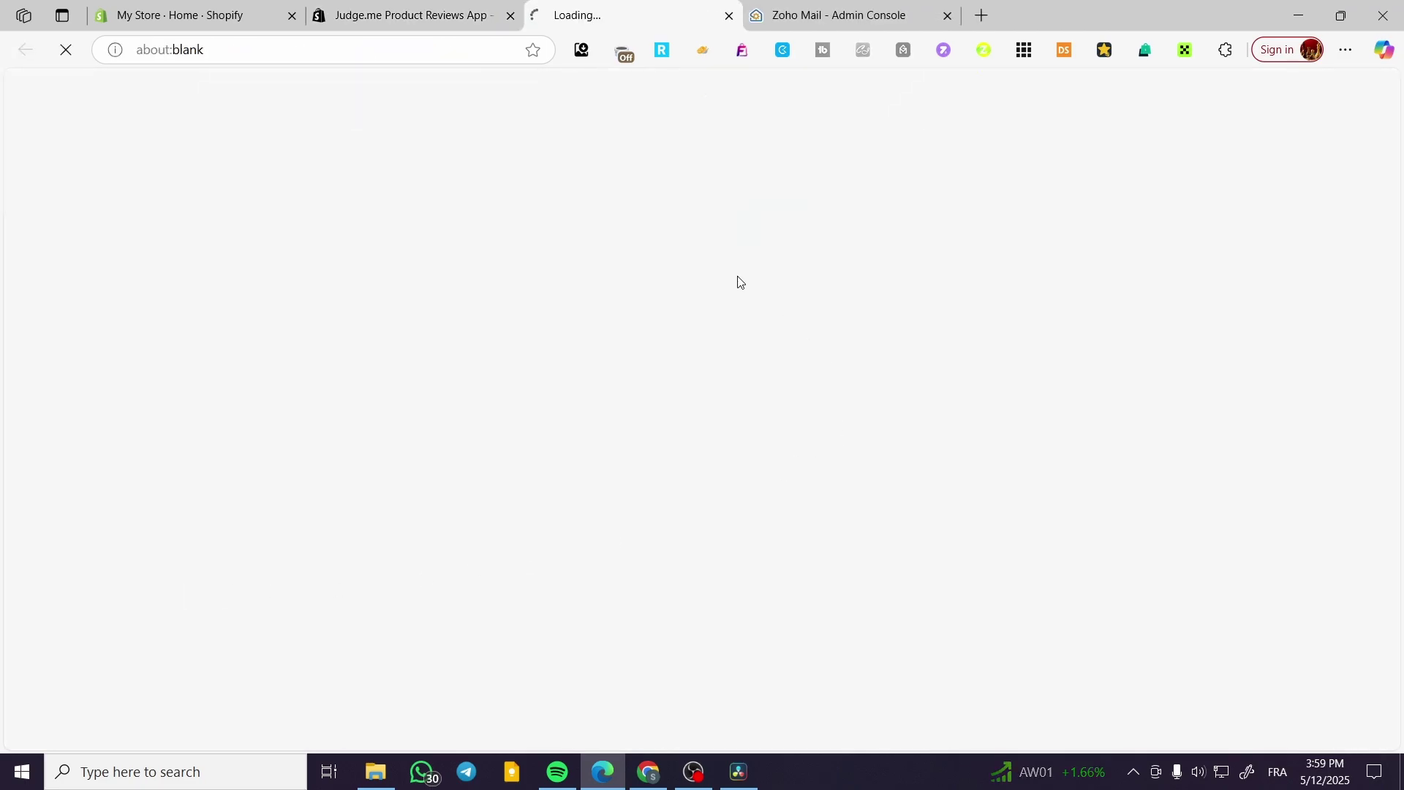
left_click(468, 16)
left_click(510, 15)
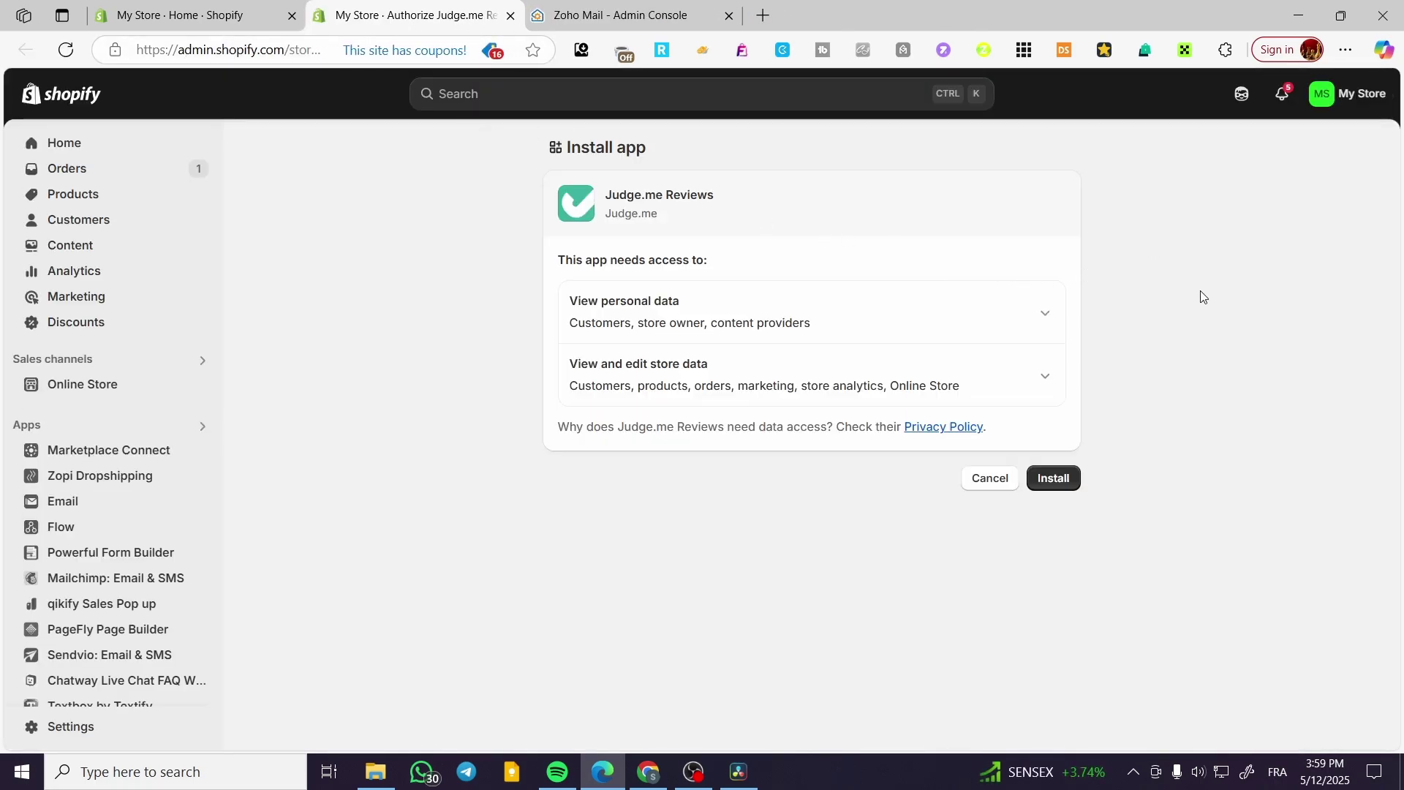
left_click(1060, 484)
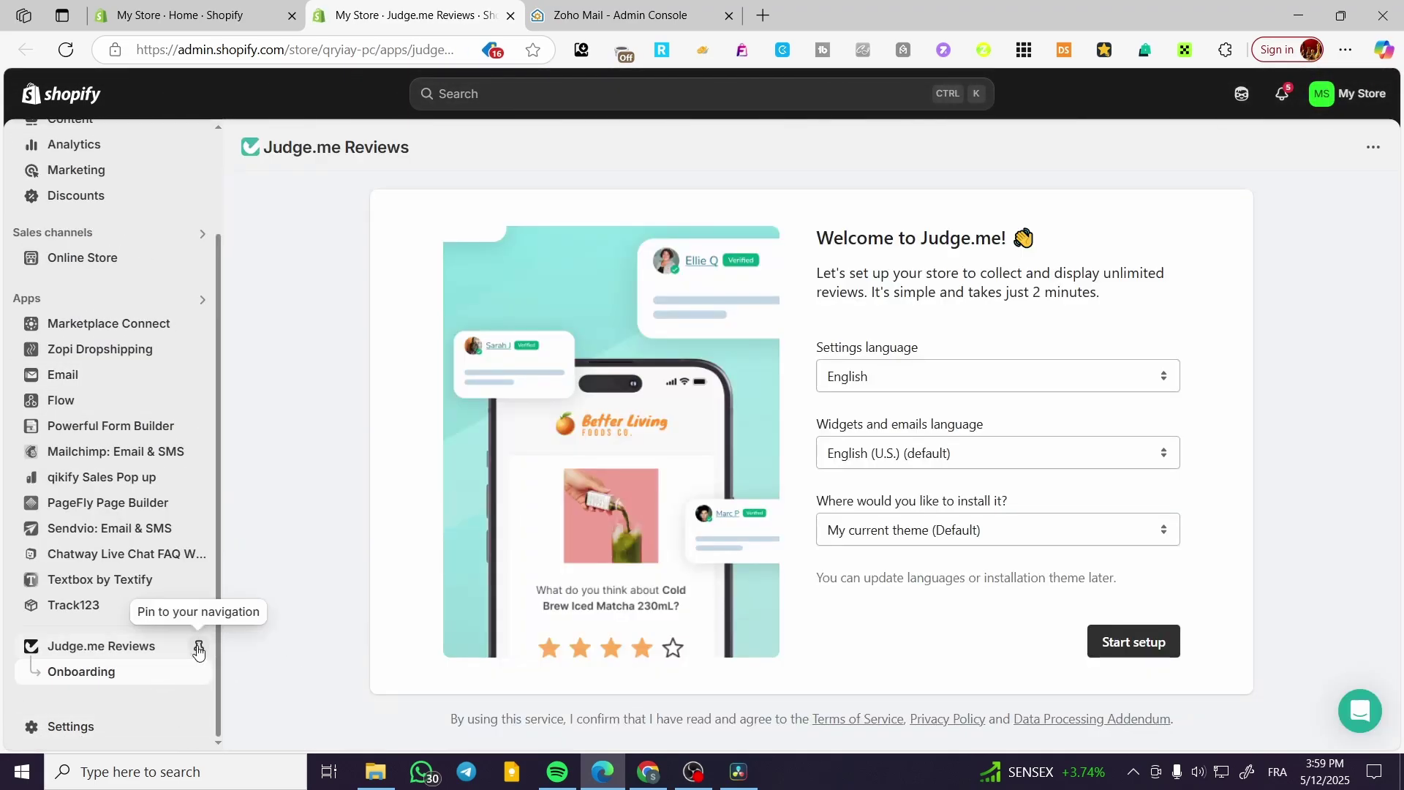
left_click(197, 648)
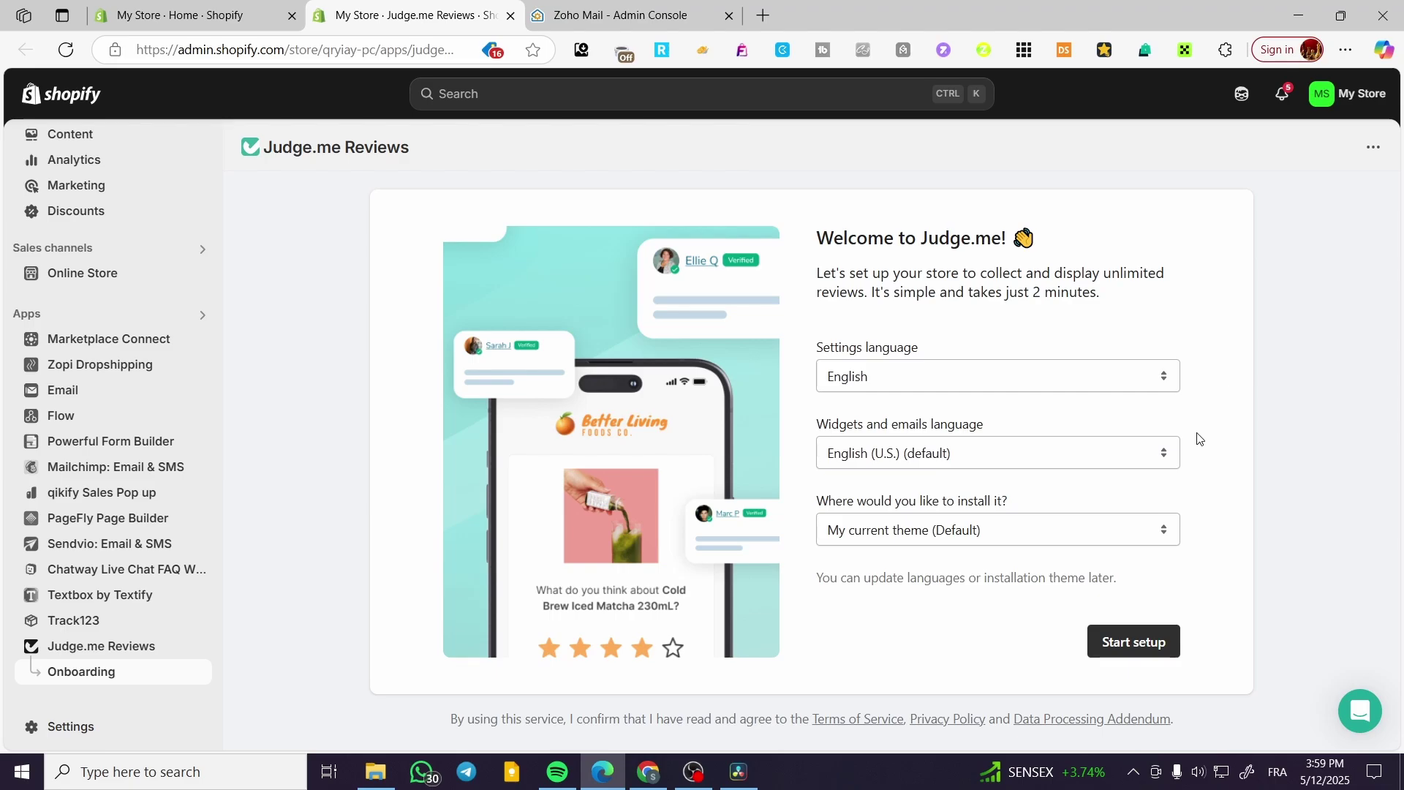
Step: Choose English as the Judge.me settings language
left_click(889, 377)
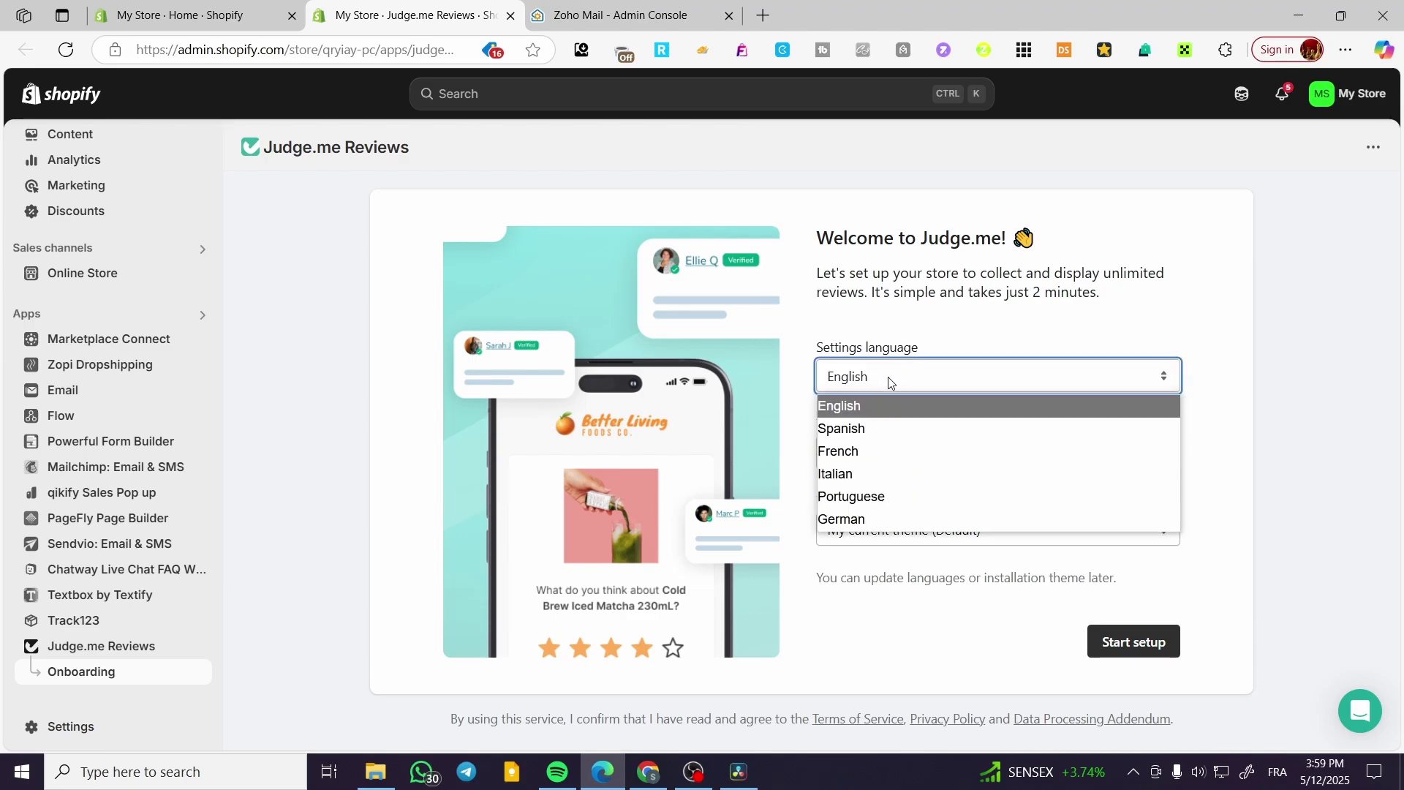
left_click(1215, 361)
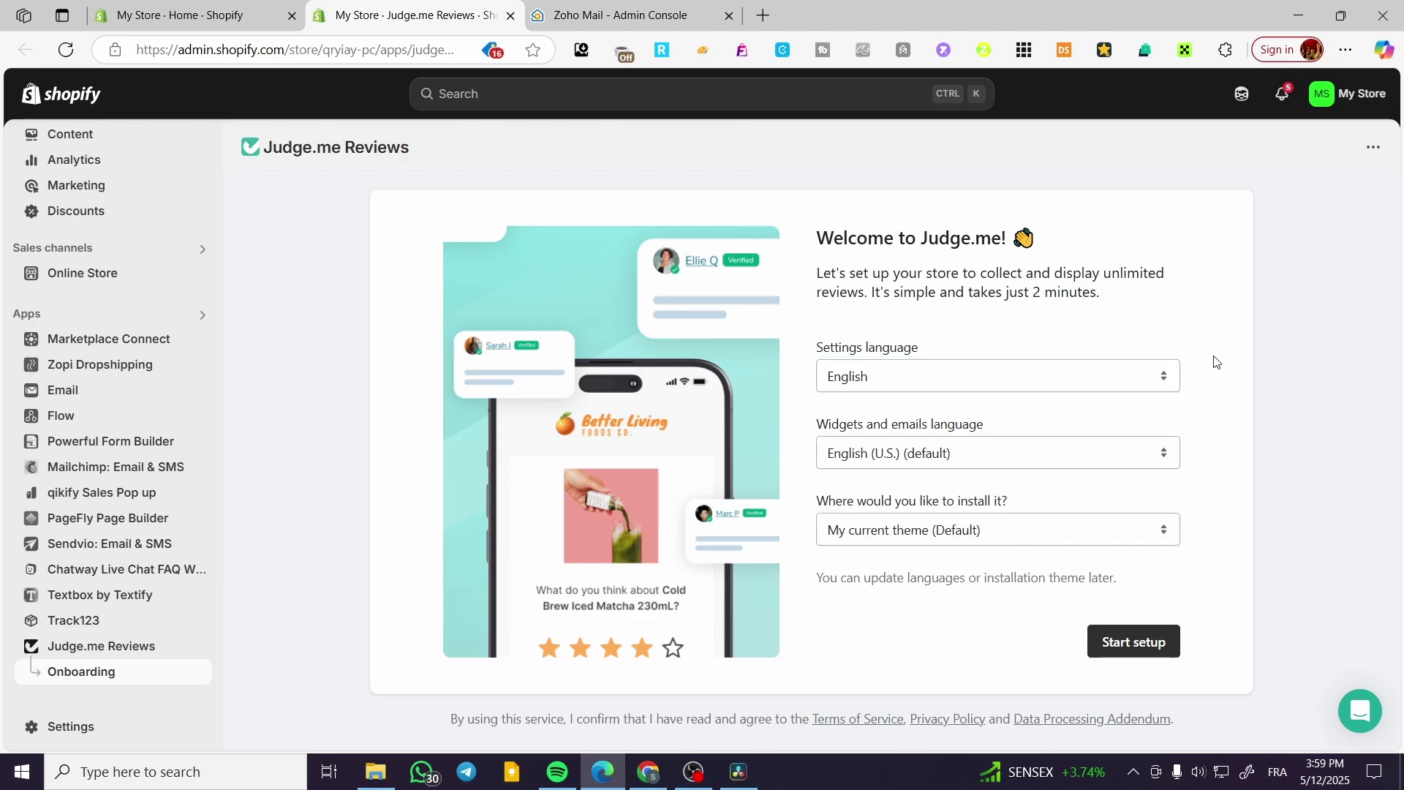
left_click(904, 377)
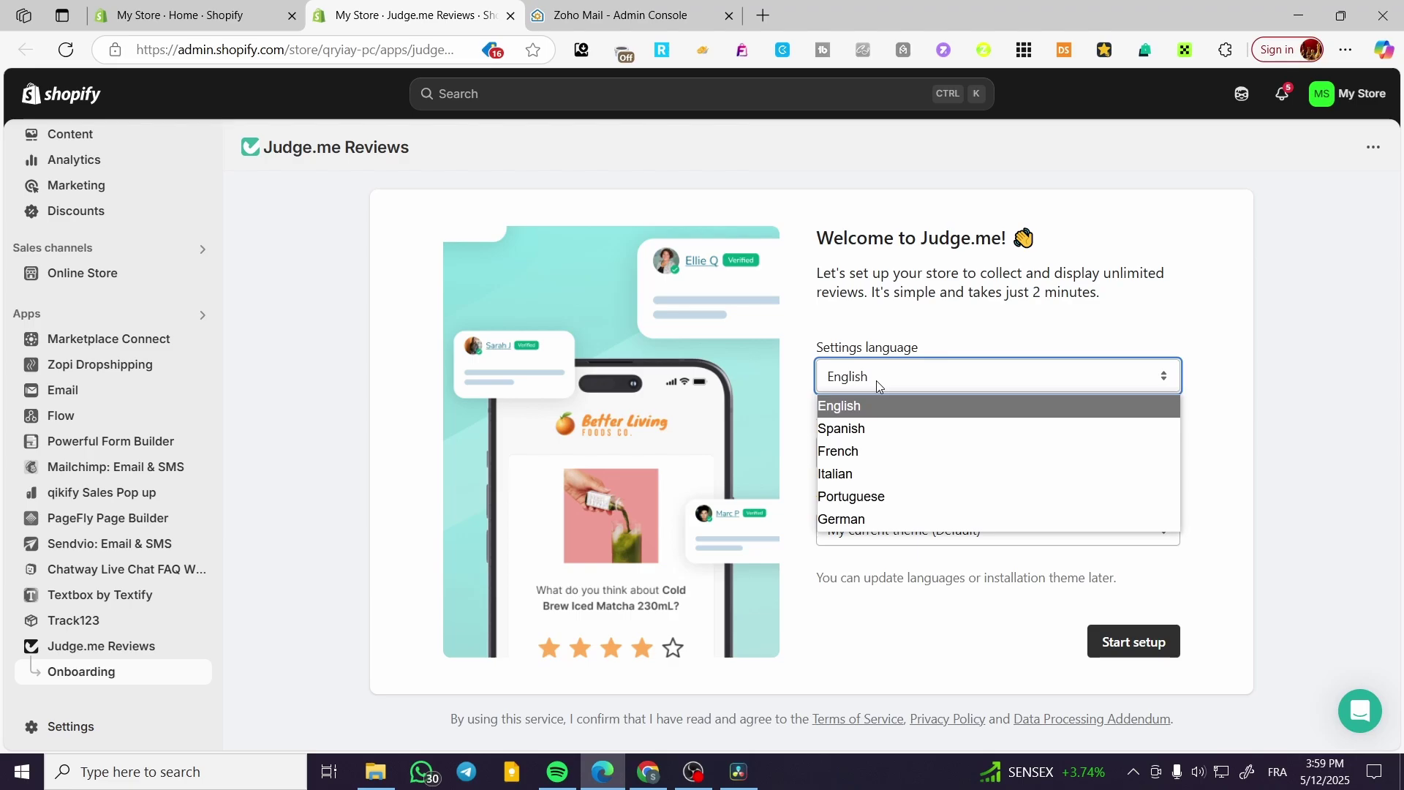
left_click(854, 397)
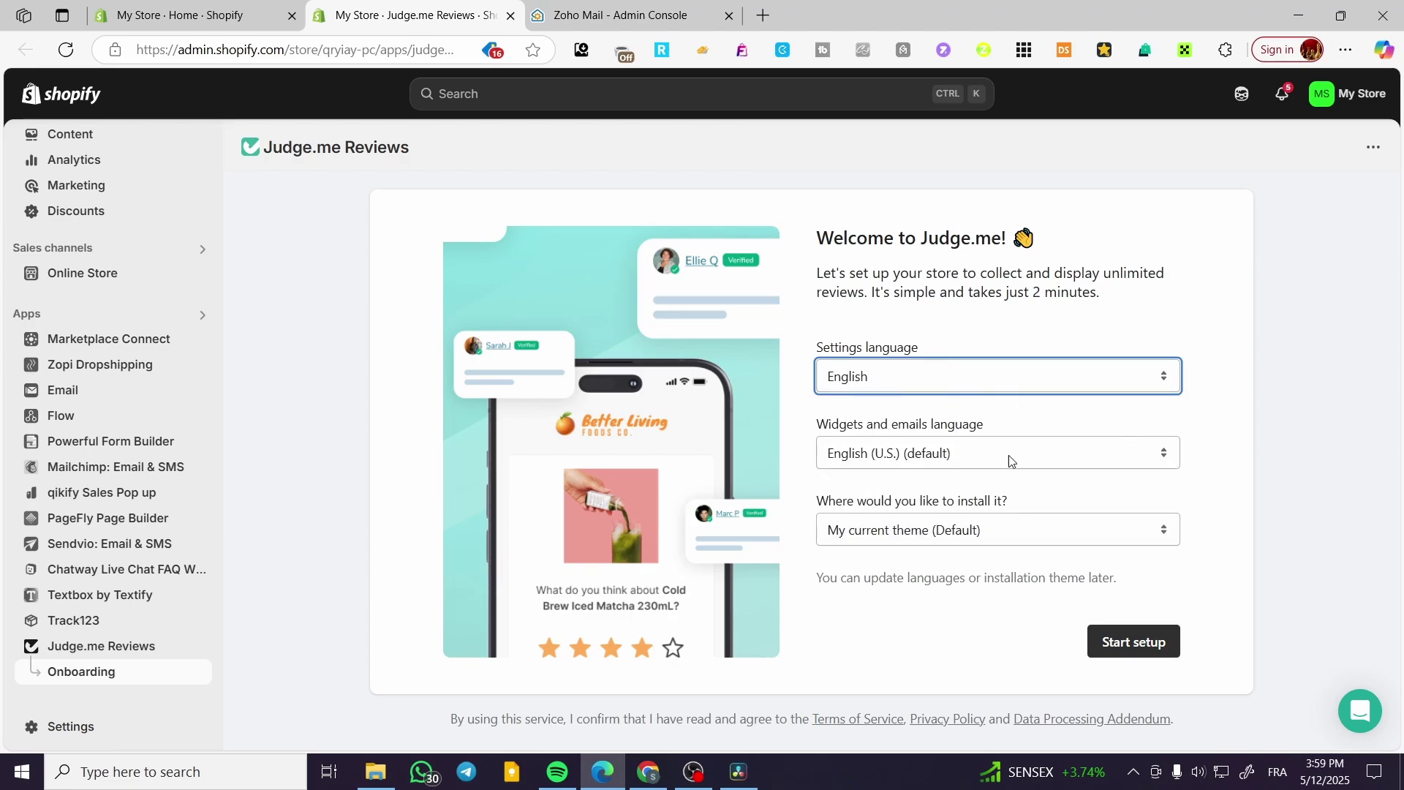
Step: Look through the languages offered for widgets and emails without choosing a different one
left_click(1031, 461)
left_click(1031, 460)
left_click(1030, 461)
scroll(1072, 384, "down", 1)
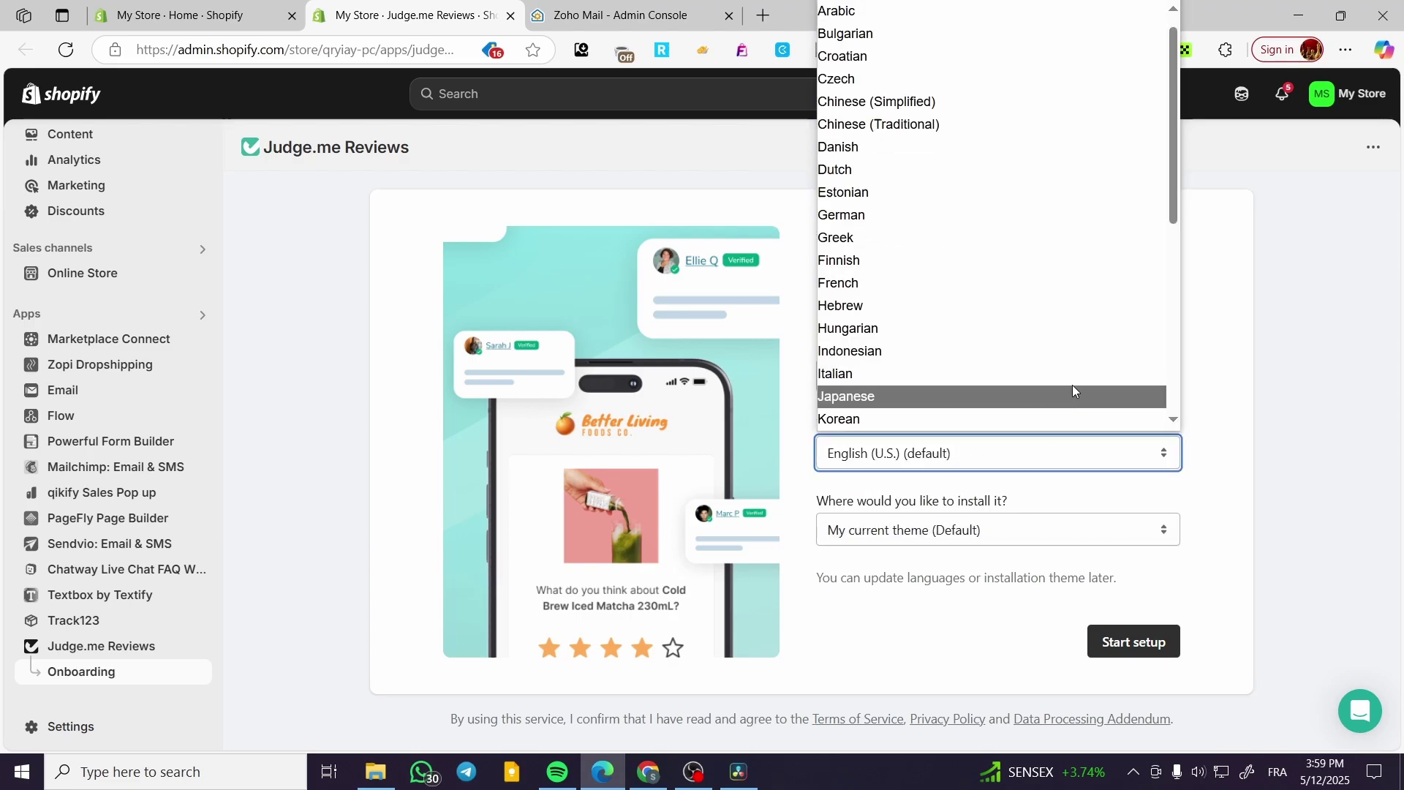
scroll(1171, 98, "up", 1)
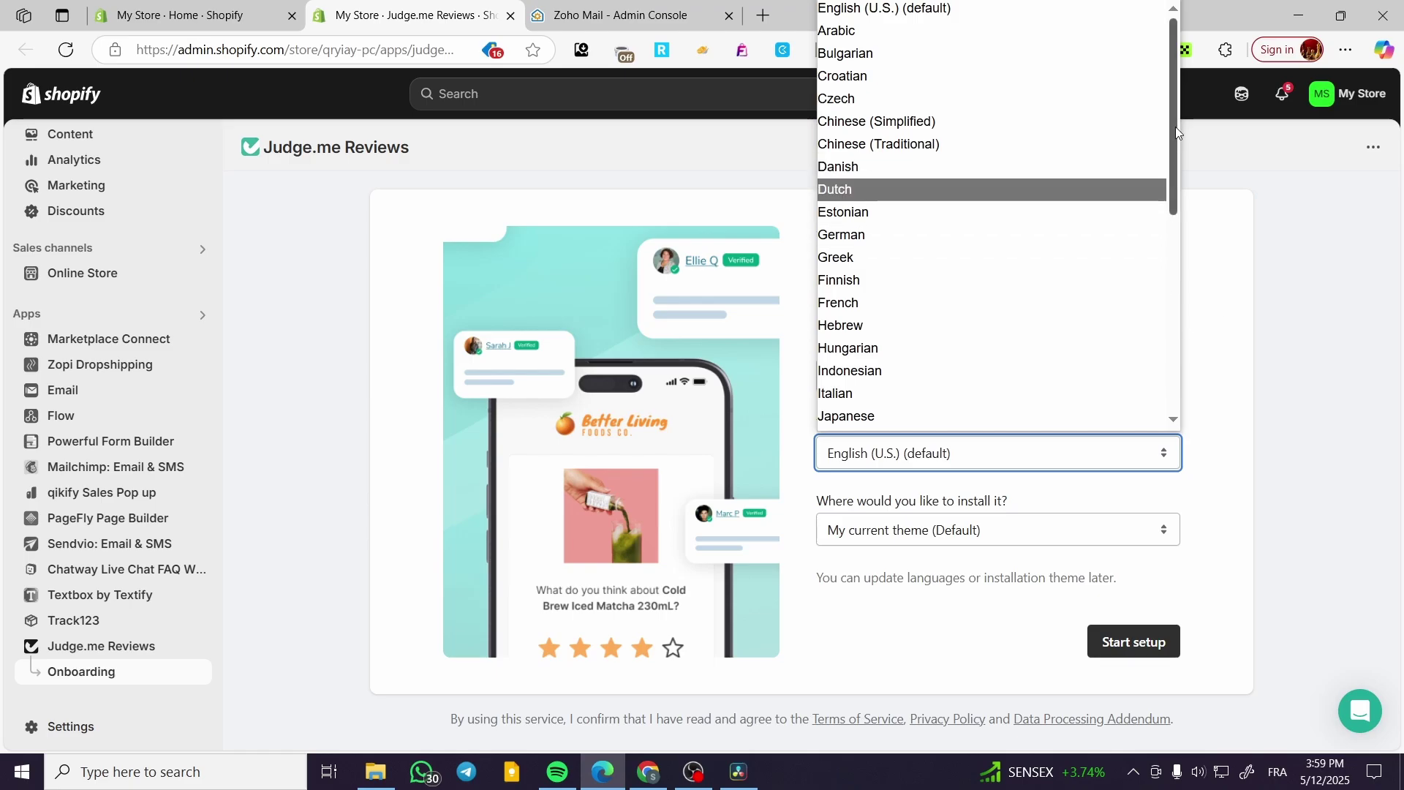
left_click_drag(1174, 126, 1179, 457)
left_click(1243, 374)
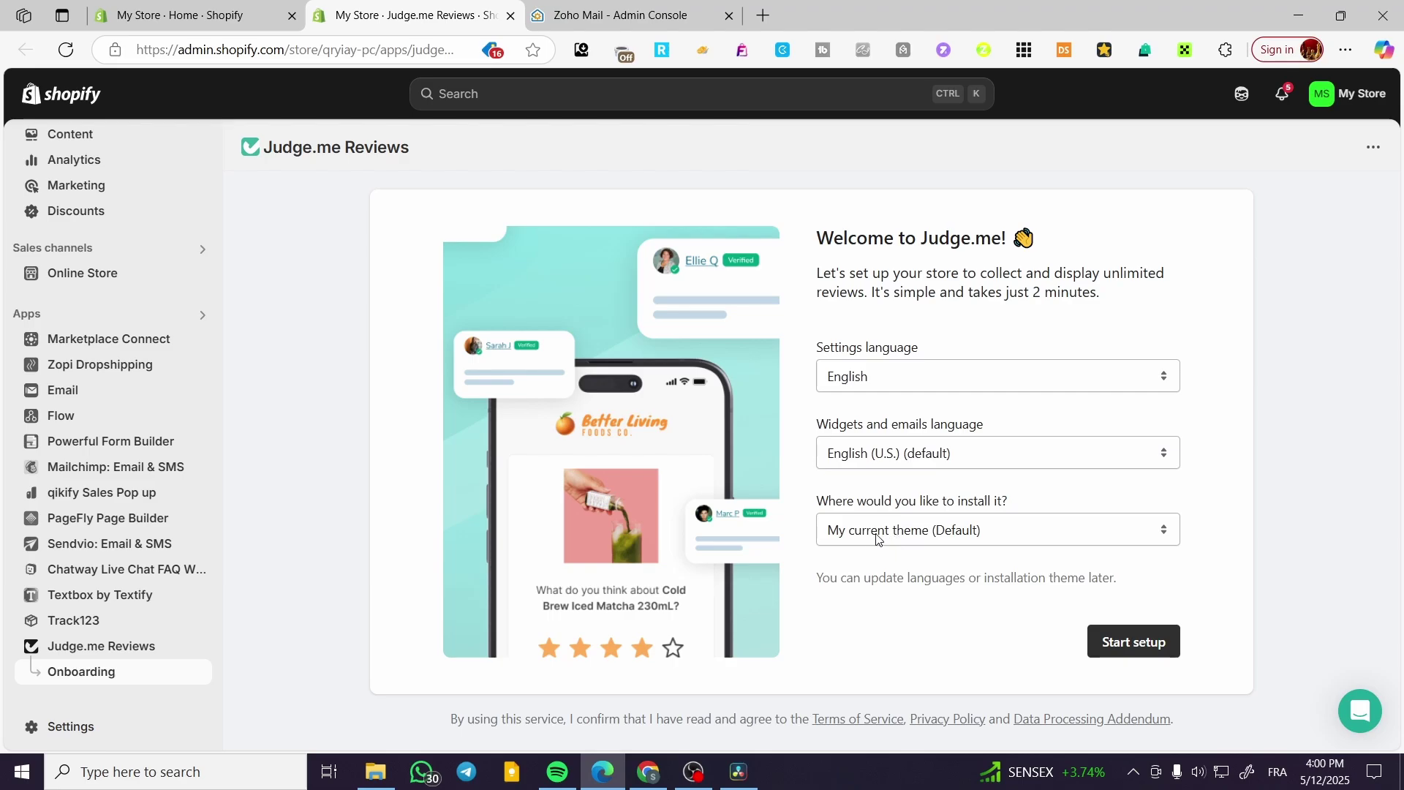
Step: Choose "My current theme (Default)" as the installation location and start the Judge.me setup
left_click(1044, 541)
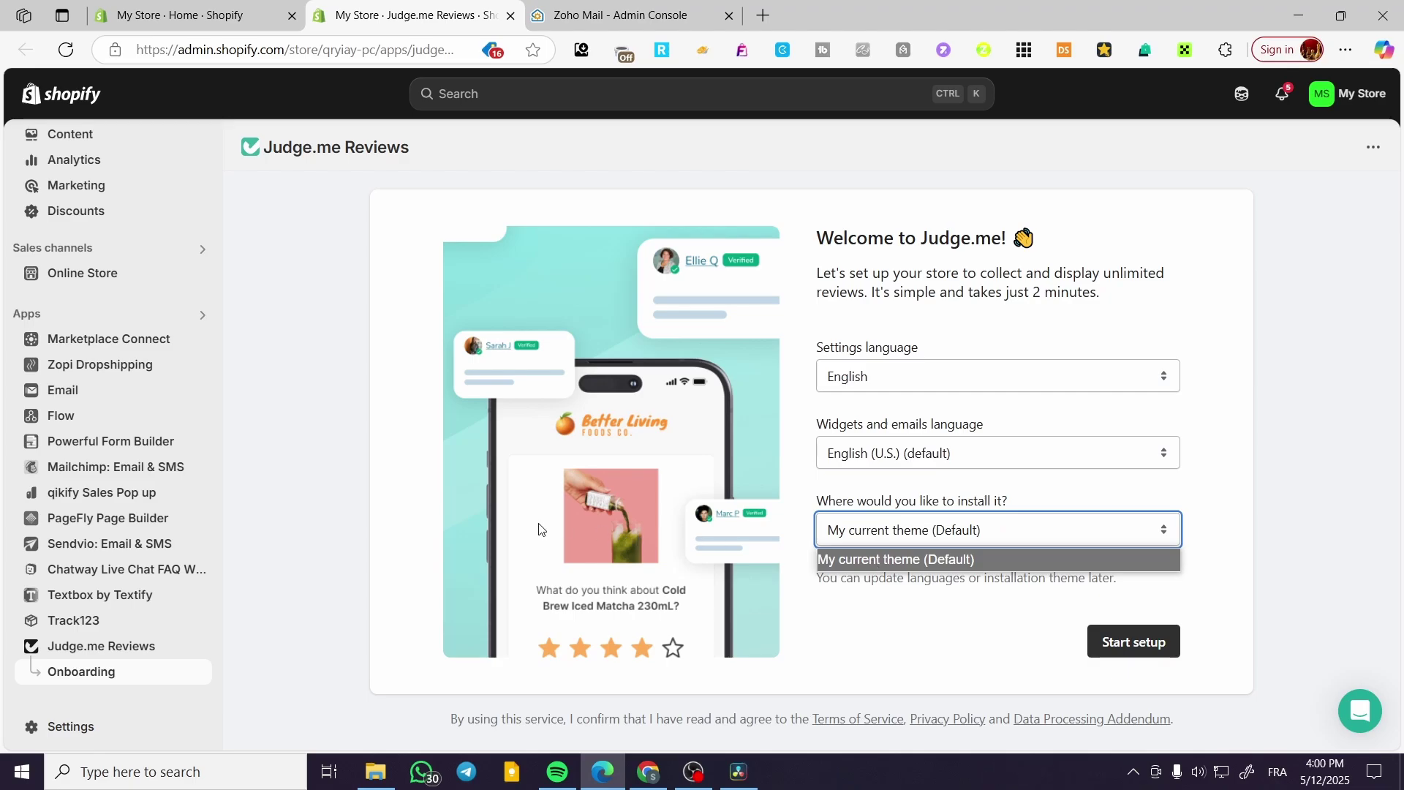
left_click(935, 563)
left_click(1129, 642)
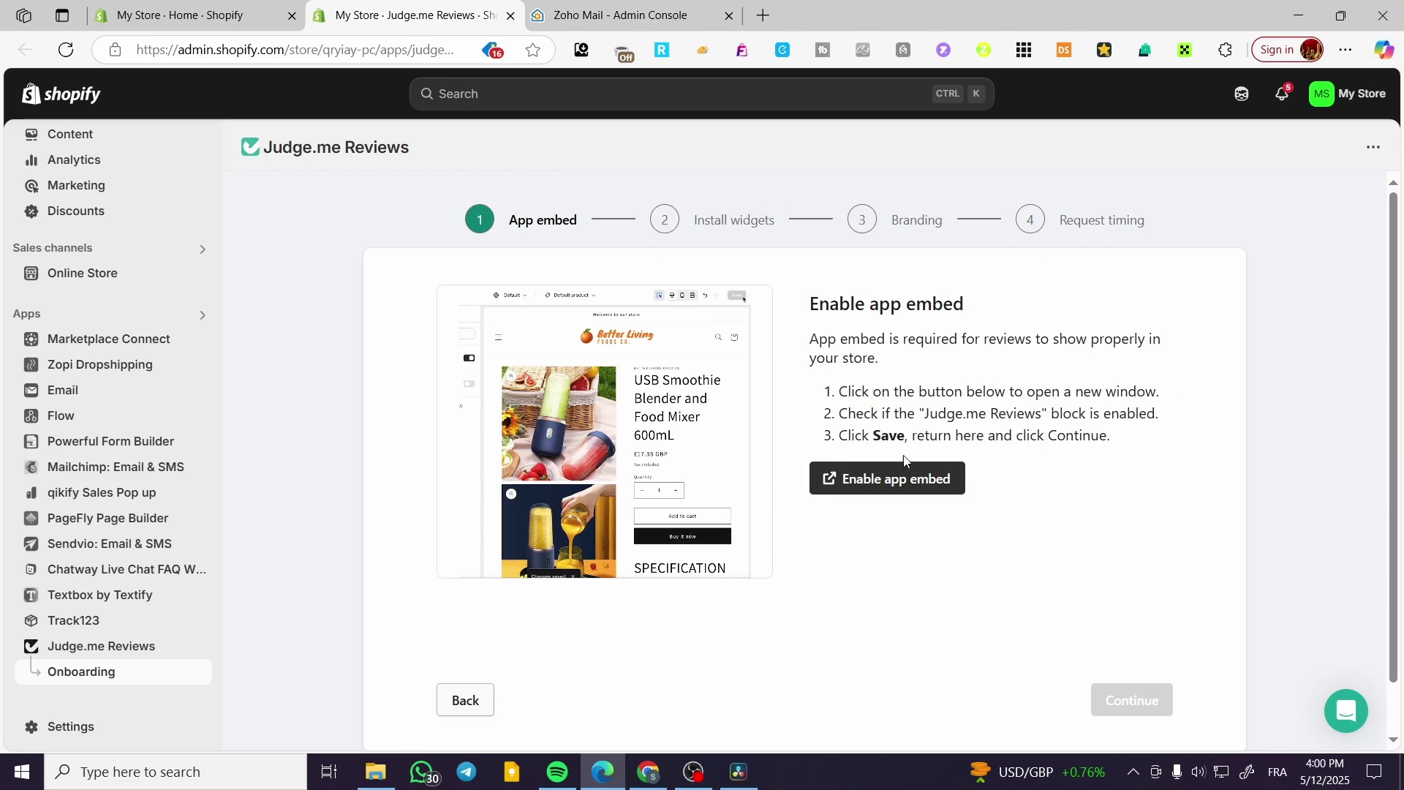
Step: Enable the Judge.me app embed in the Dawn theme and save the theme
left_click(874, 495)
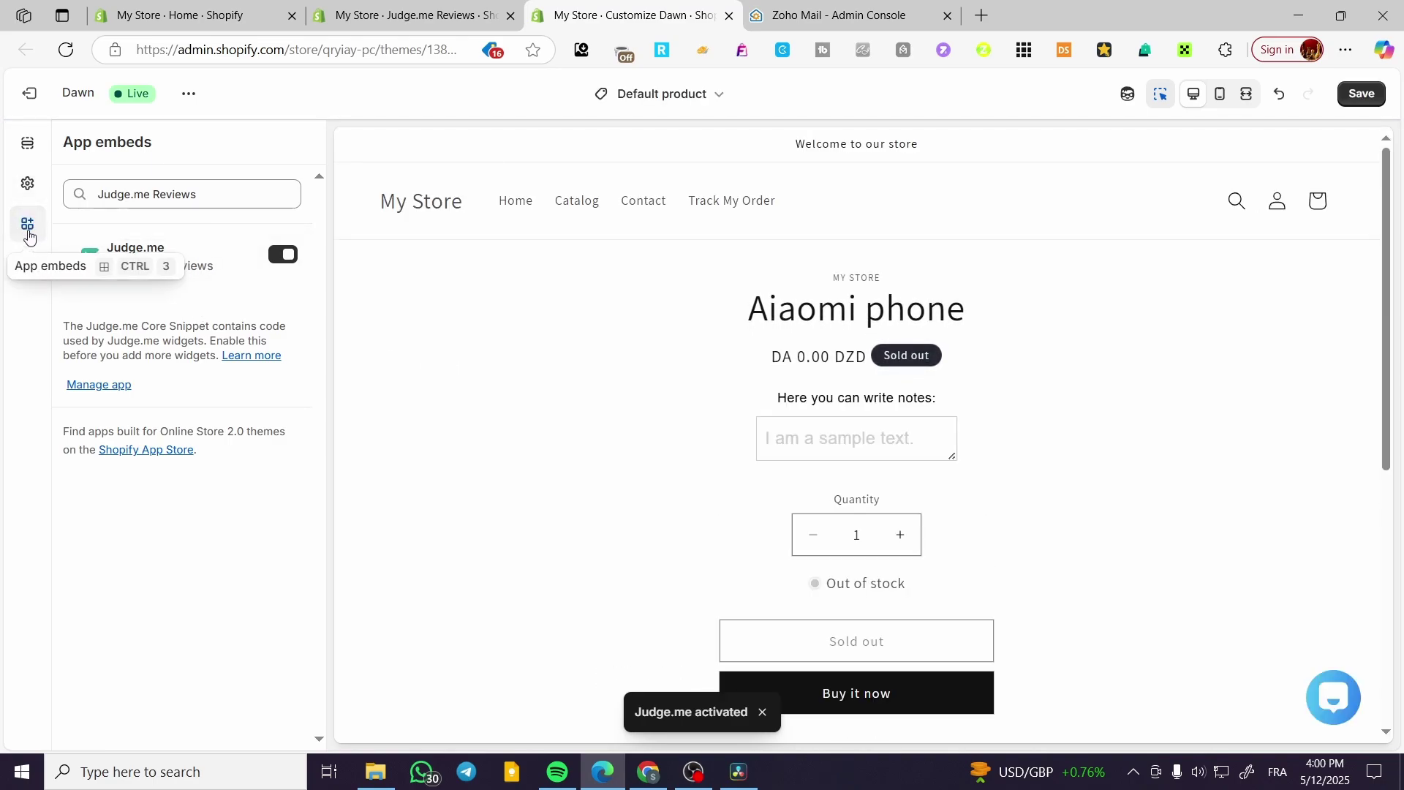
left_click(1358, 97)
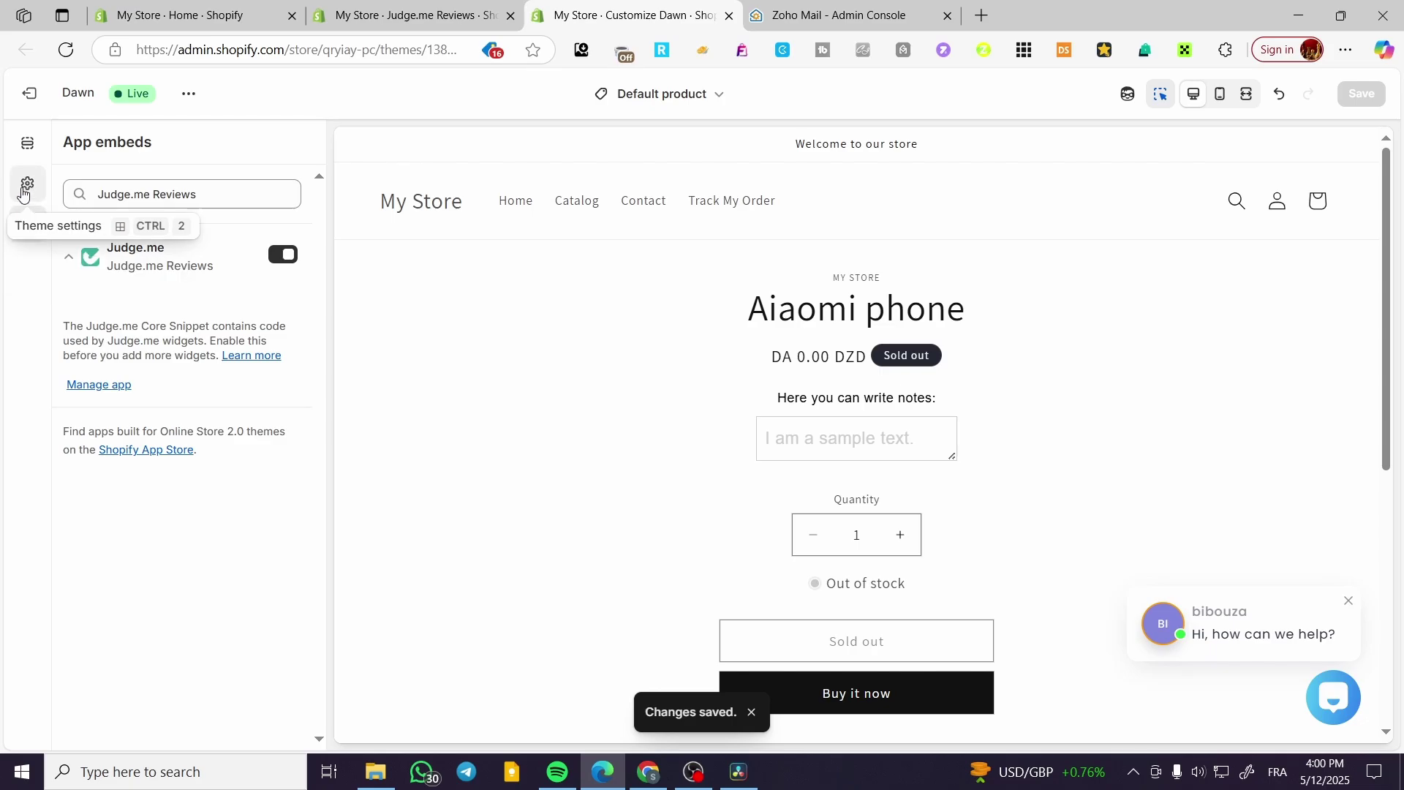
Step: Find Judge.me among the theme's app embeds, and switch it off and back on
left_click(38, 158)
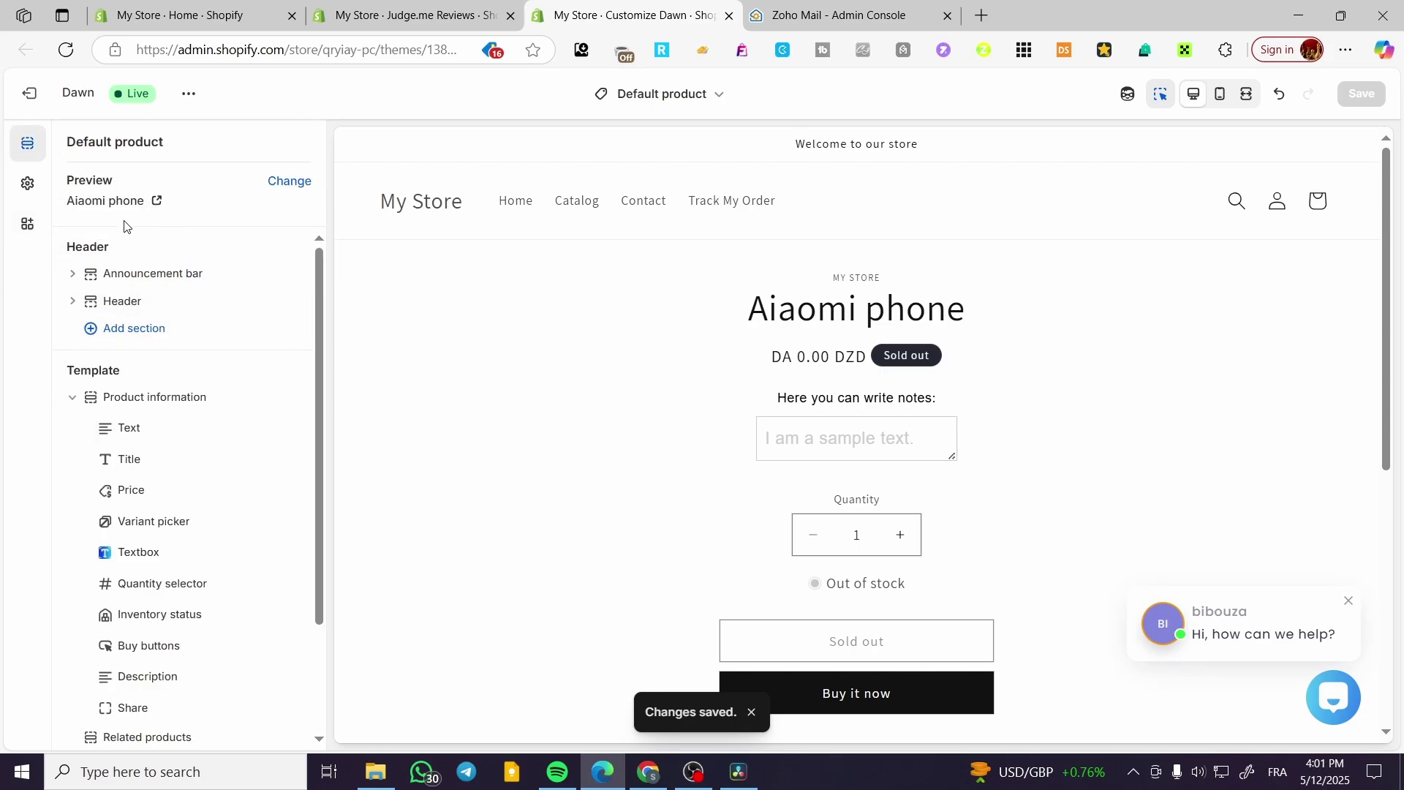
left_click(24, 236)
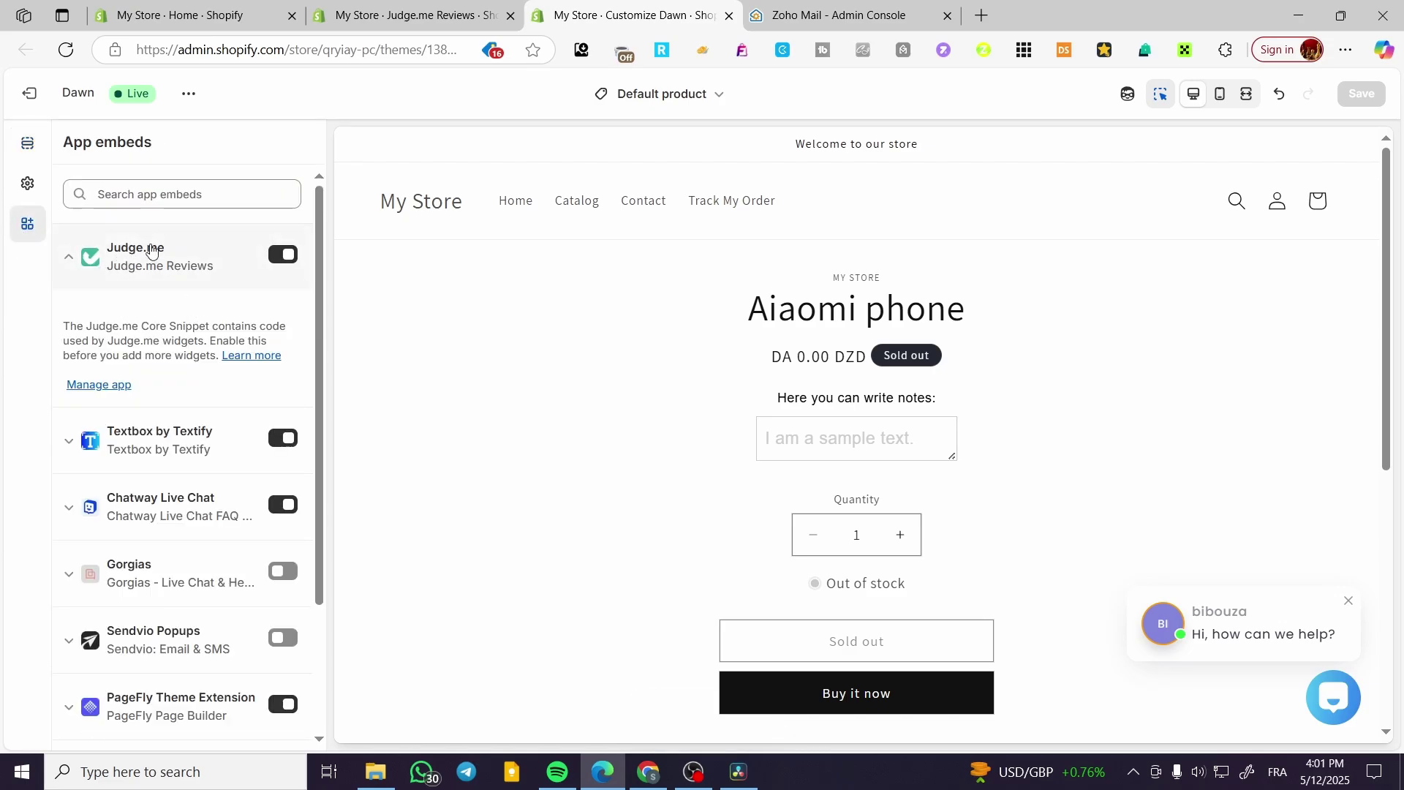
left_click(282, 258)
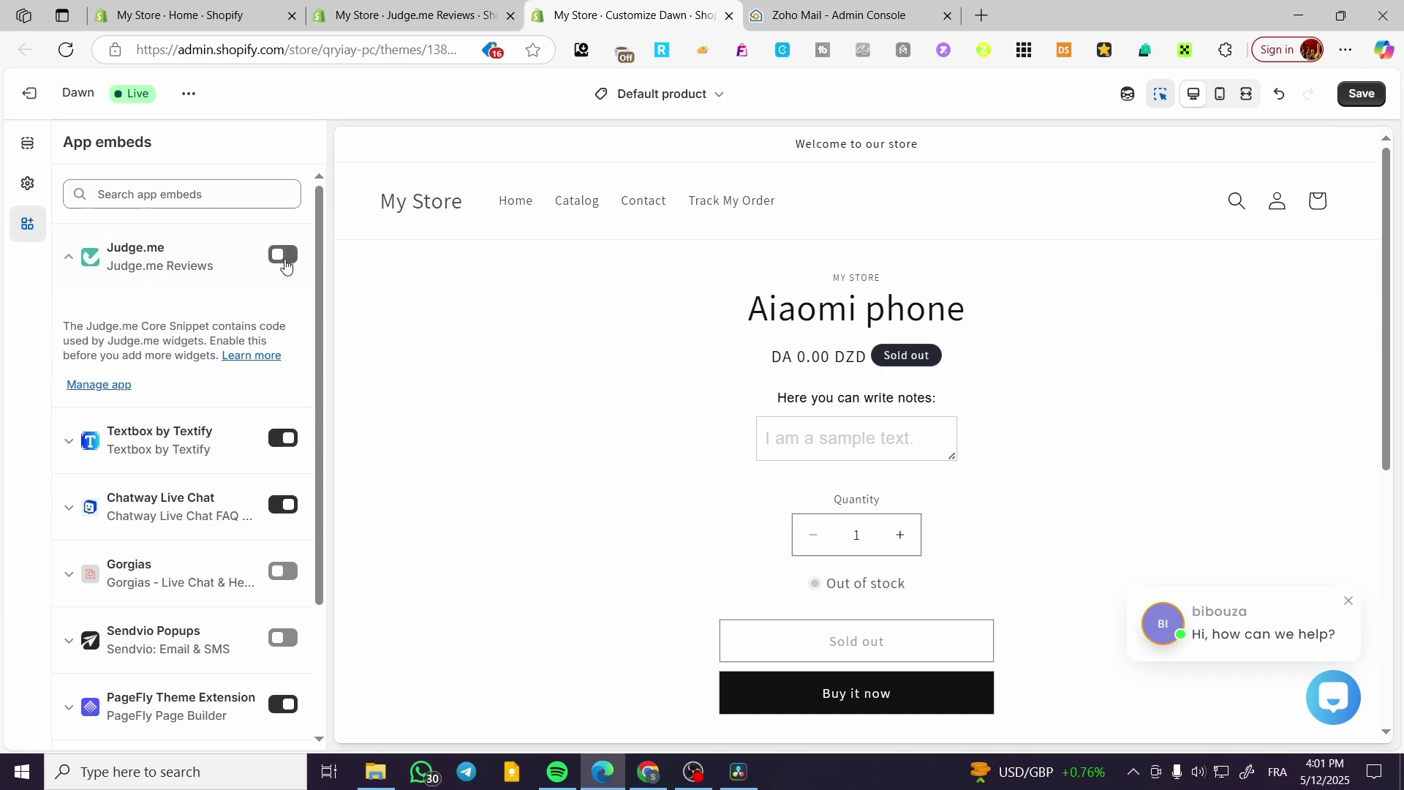
left_click(283, 256)
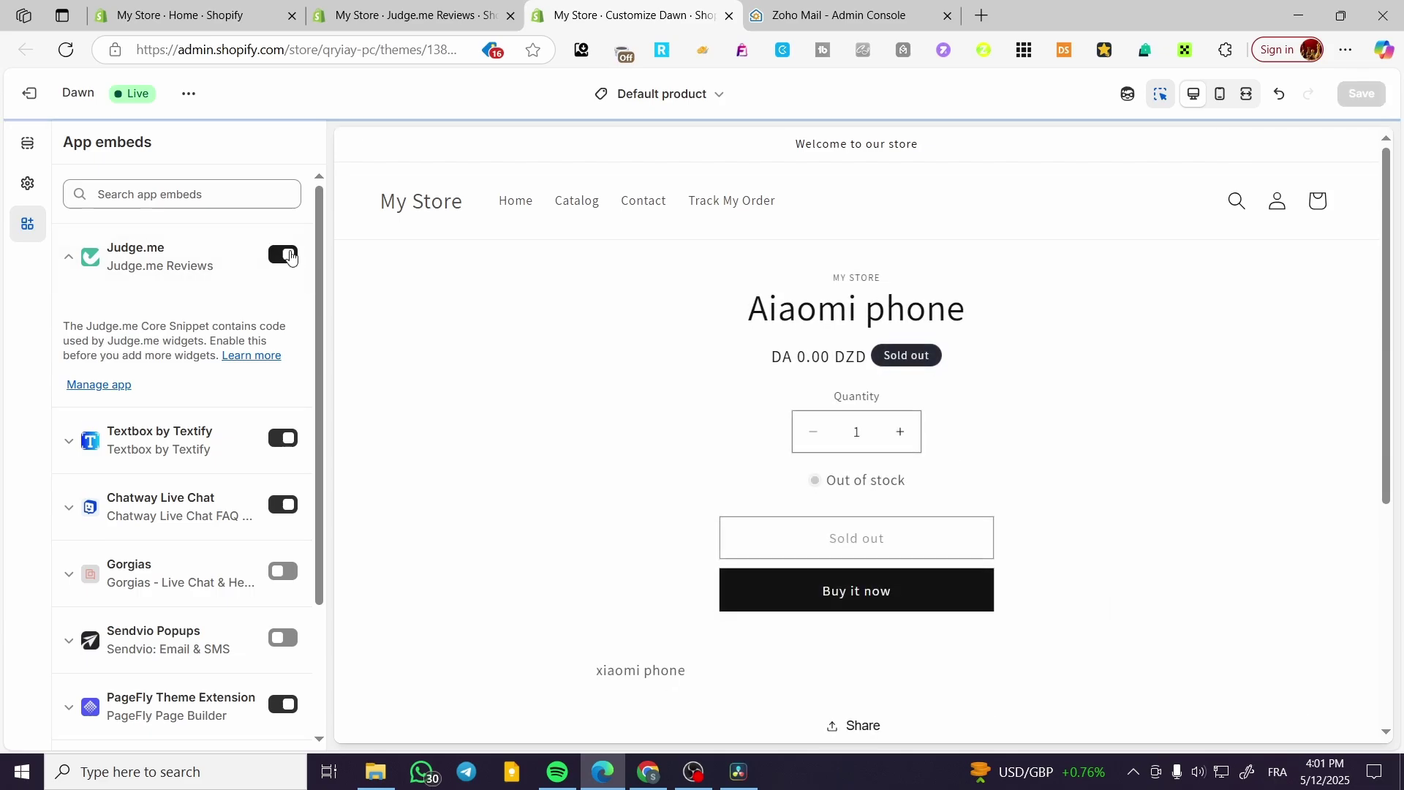
Step: Return to the Judge.me onboarding, move on to the widget stage and add the Review Widget to the default product template
left_click(728, 16)
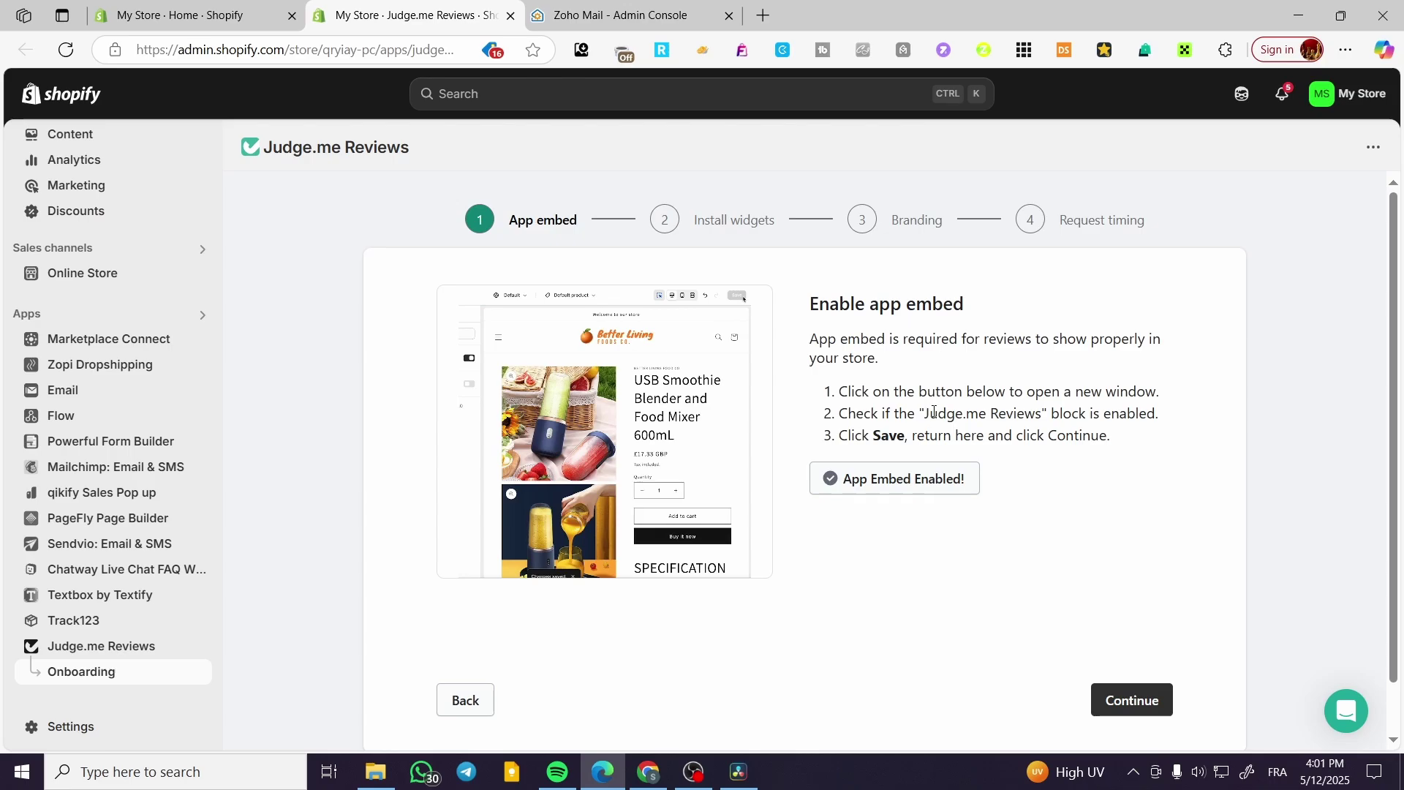
left_click(831, 491)
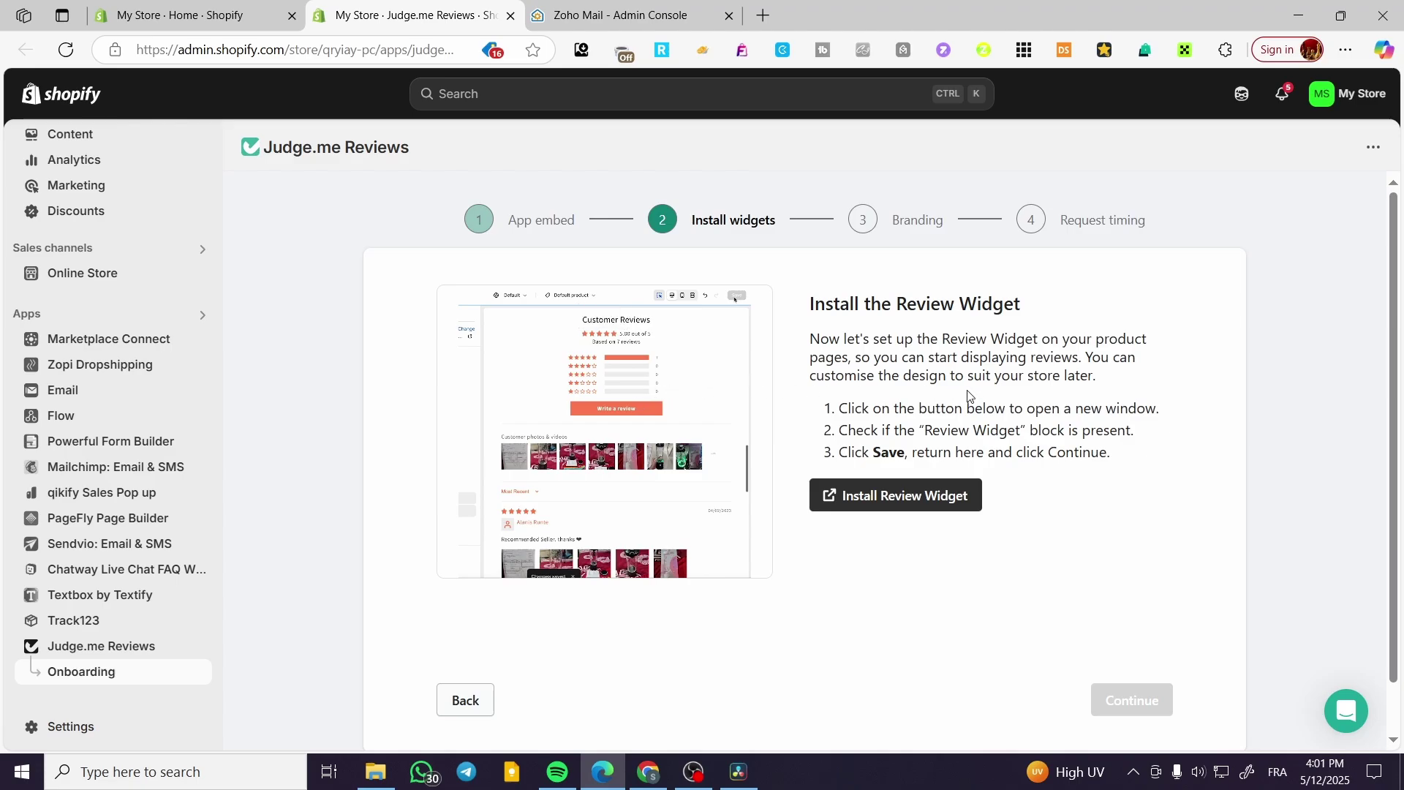
left_click(916, 504)
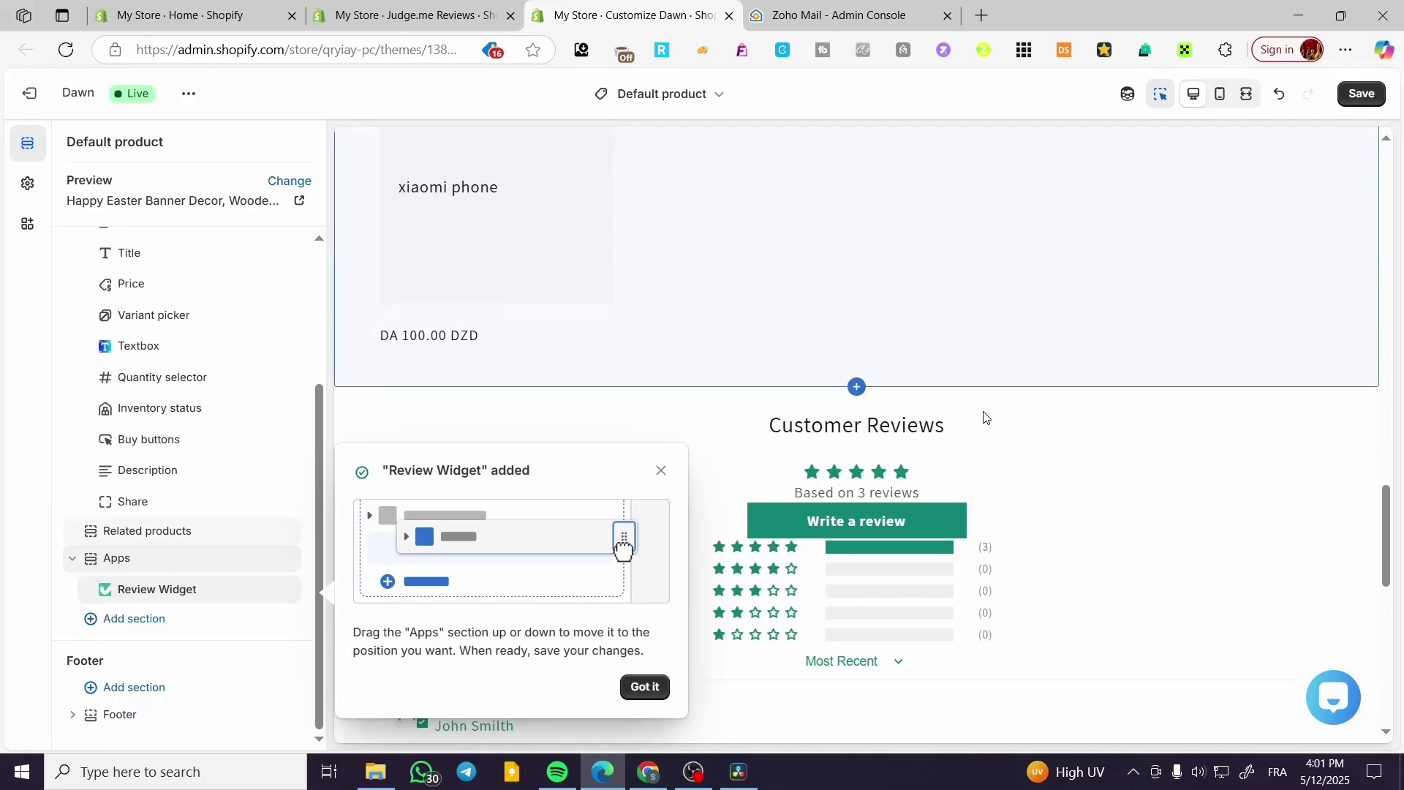
Step: Dismiss the widget placement tip and examine the Review Widget's sample reviews in the product page preview
left_click(410, 14)
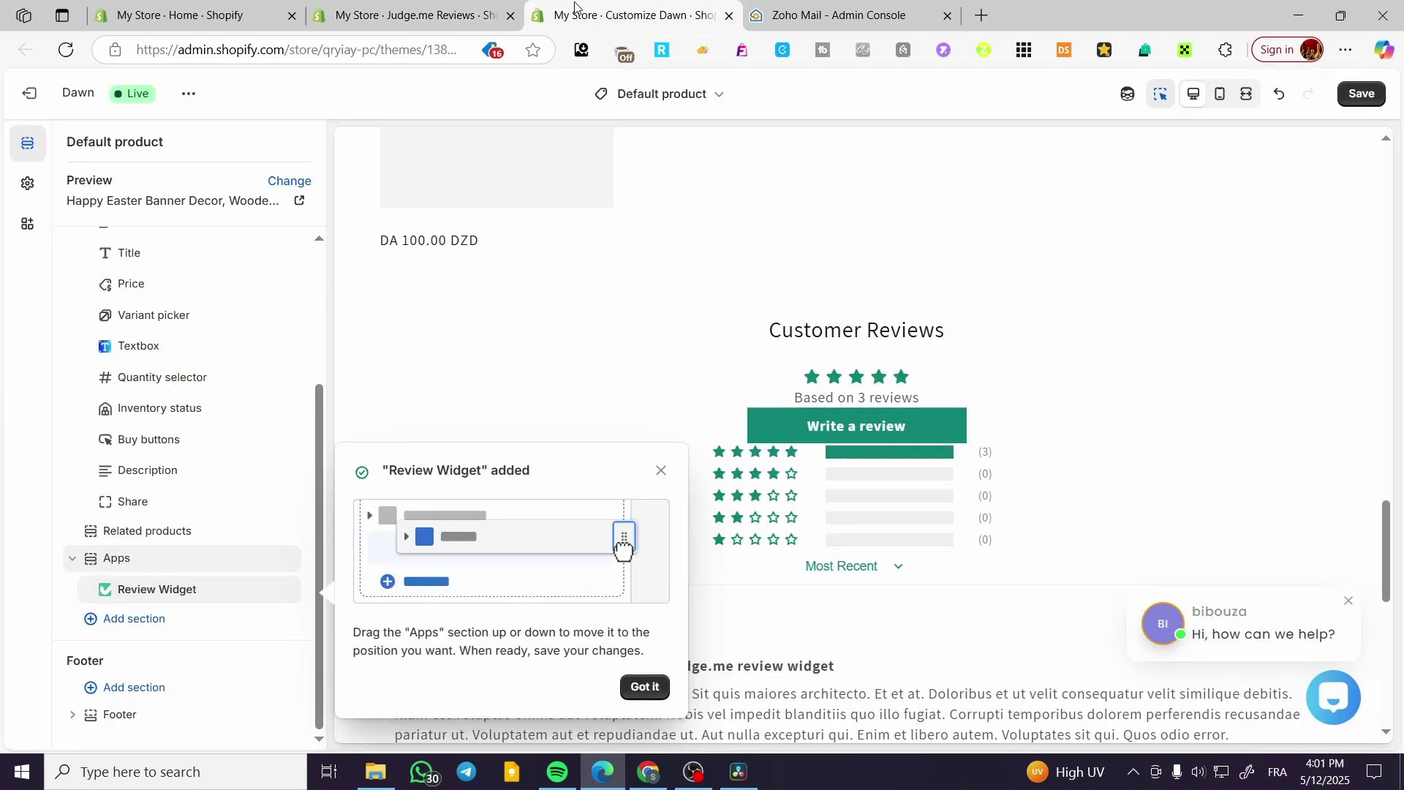
left_click(556, 11)
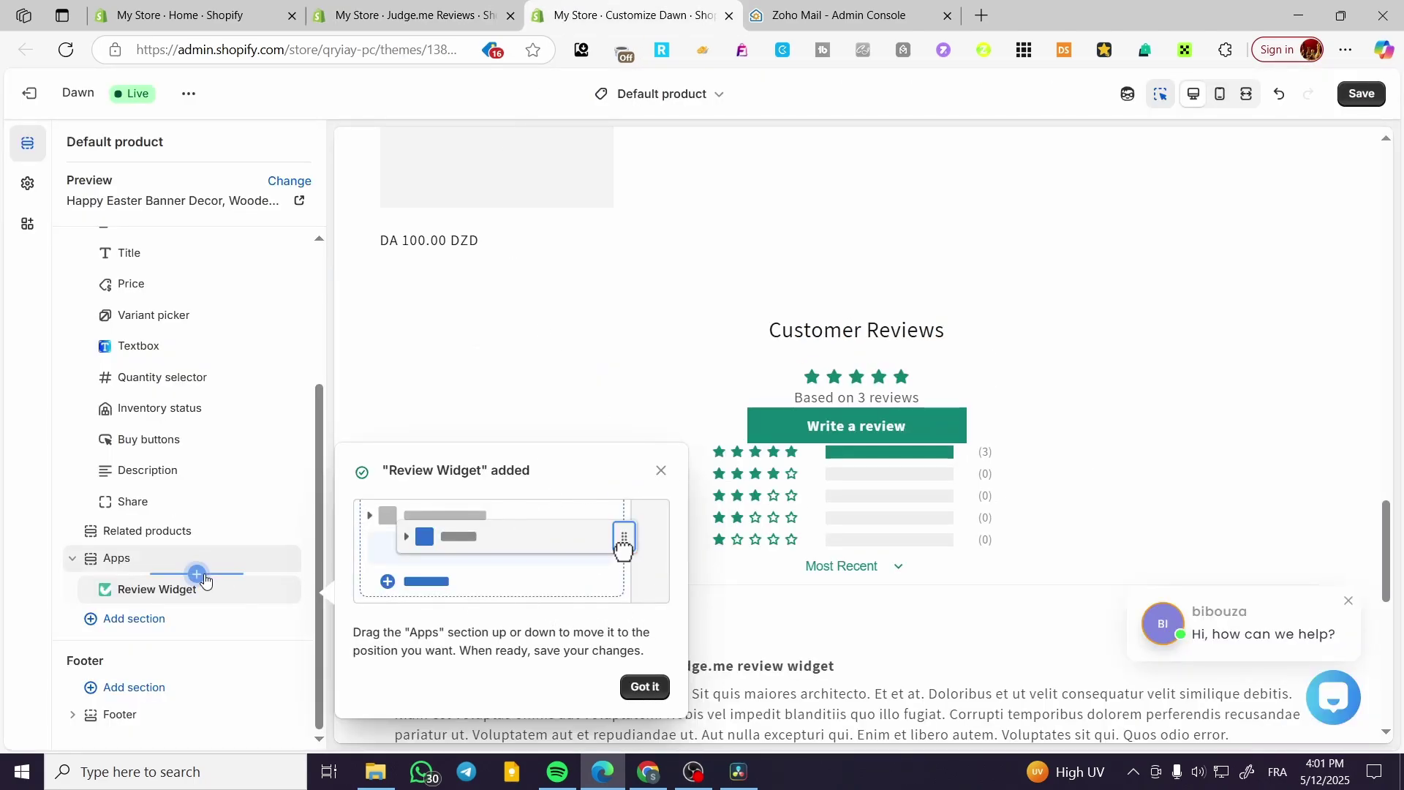
left_click(643, 688)
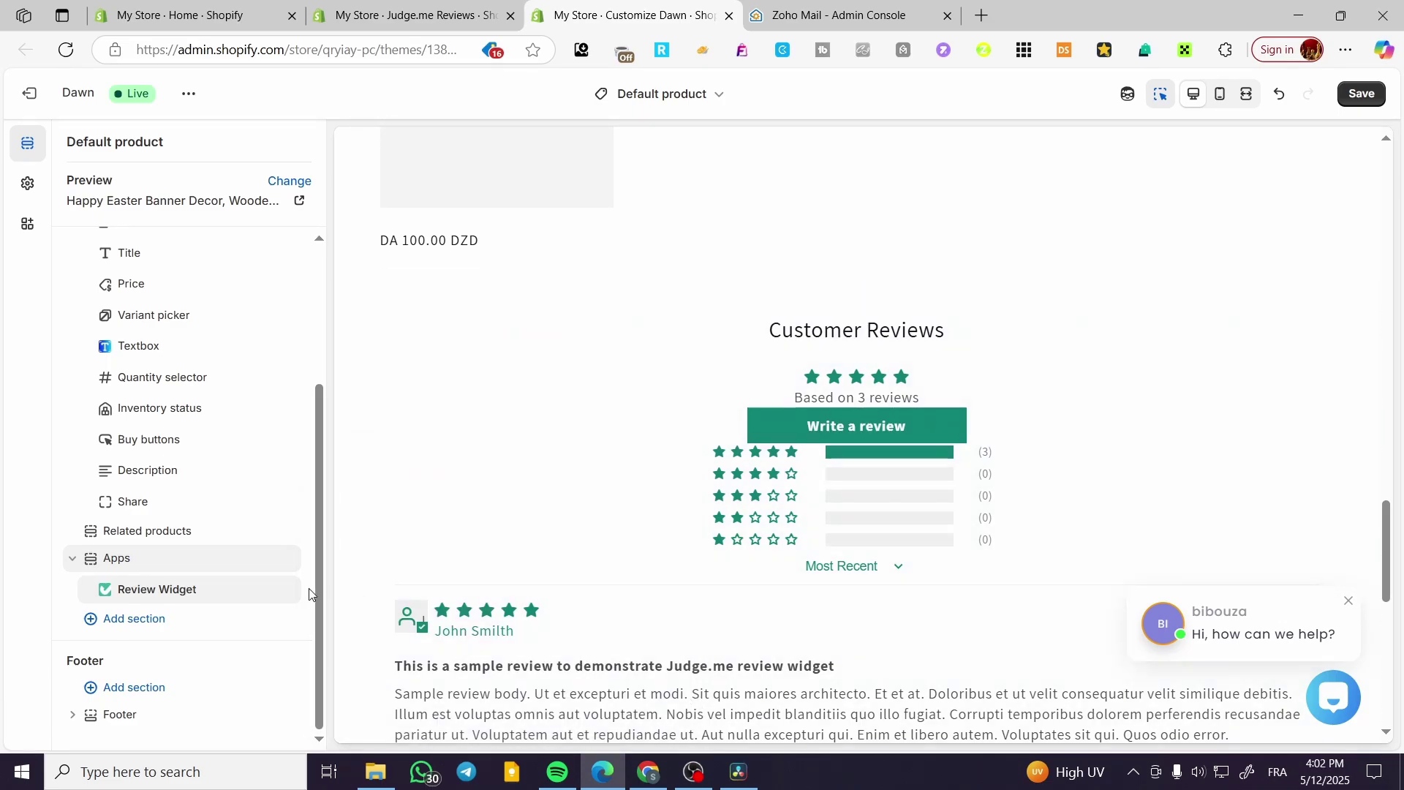
left_click(117, 596)
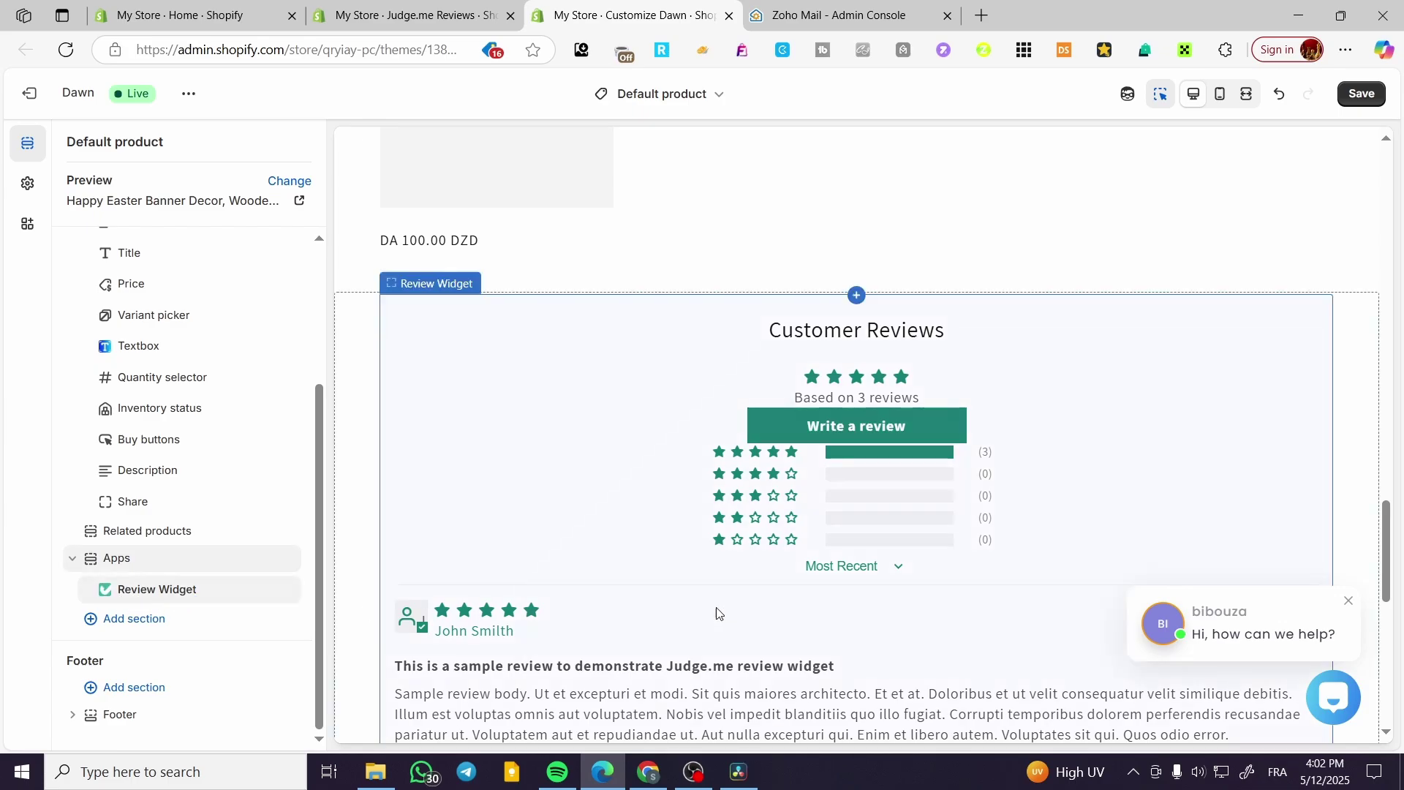
scroll(652, 496, "down", 8)
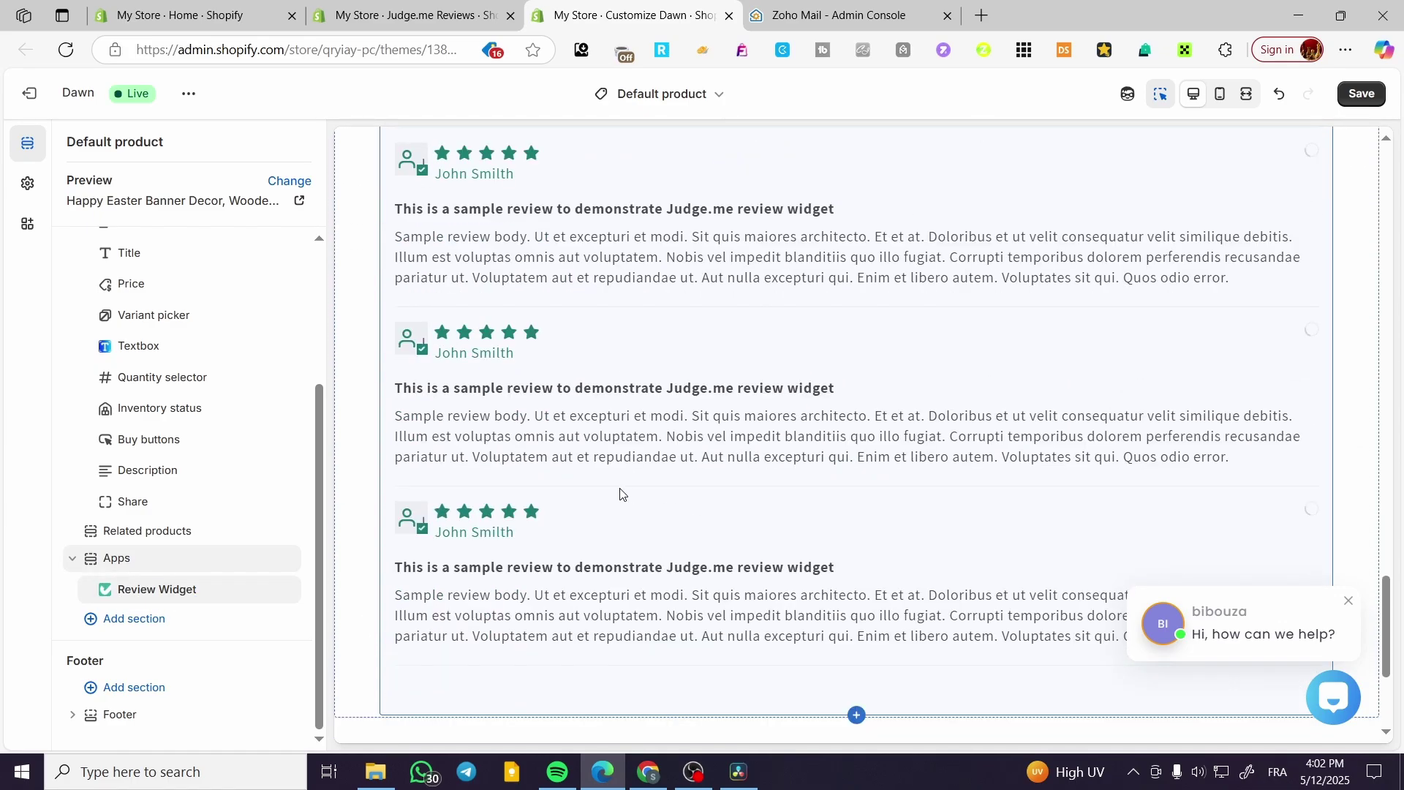
scroll(620, 495, "down", 2)
scroll(644, 527, "up", 8)
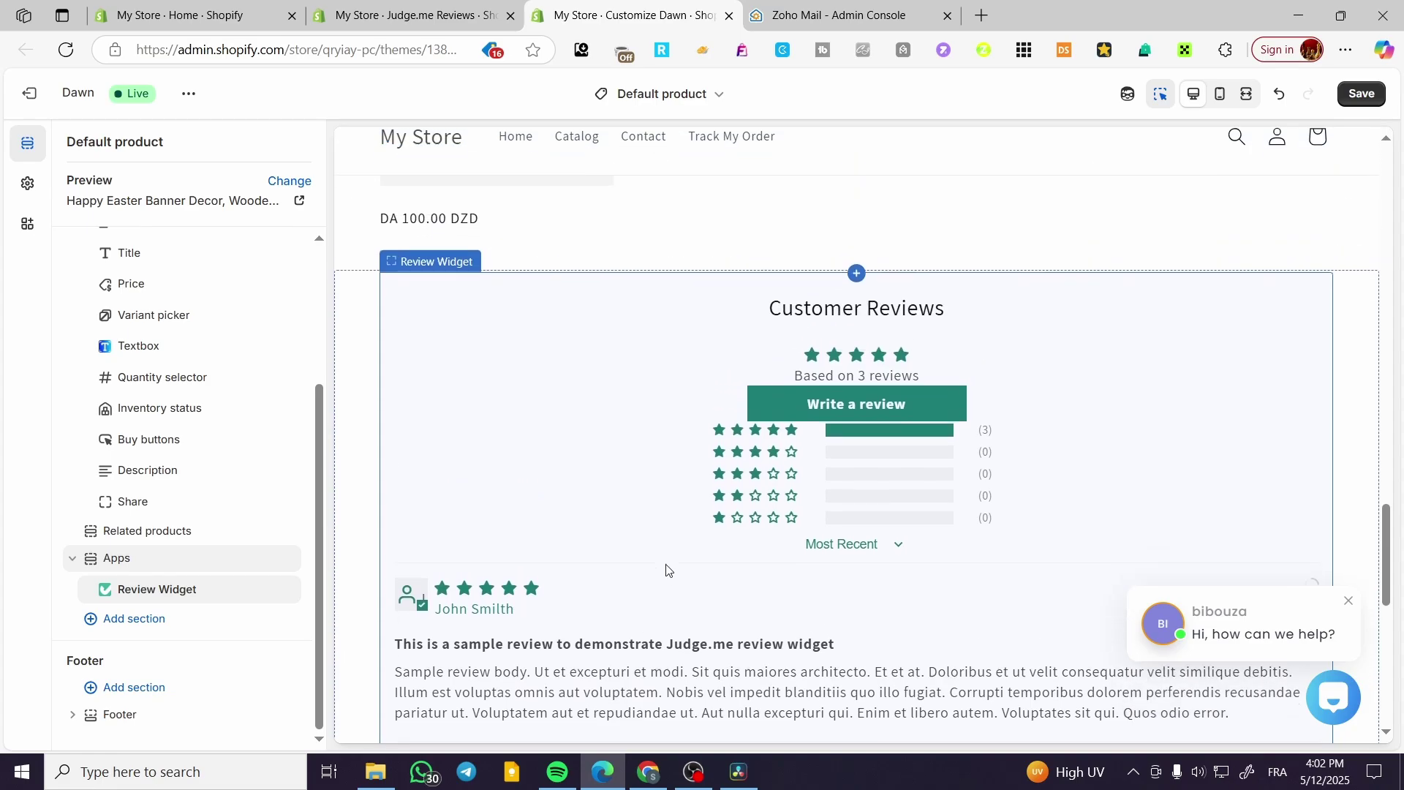
Step: Examine the Review Widget's rating summary and full list of sample reviews in the preview, and dismiss the chat greeting
scroll(666, 570, "down", 5)
scroll(681, 527, "up", 4)
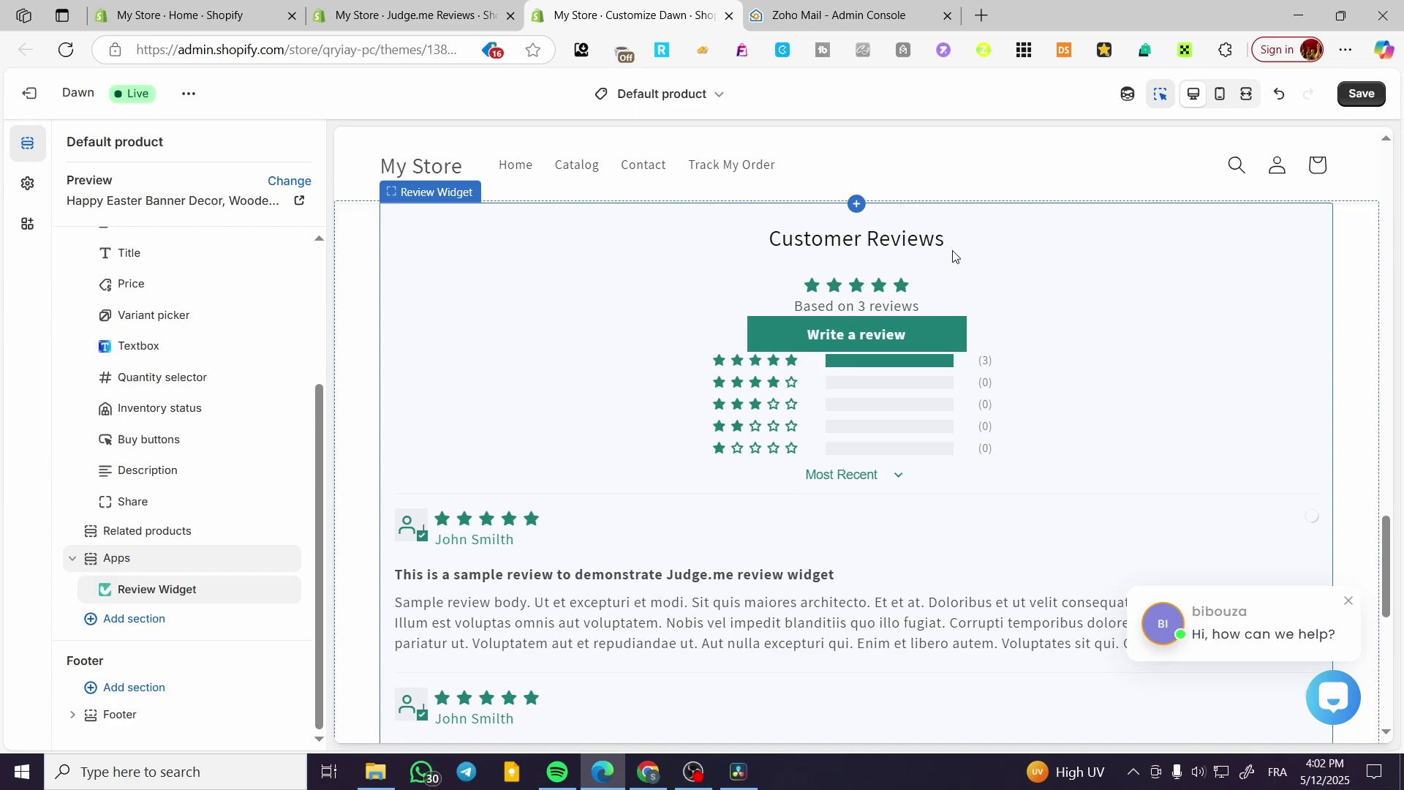
scroll(913, 306, "down", 4)
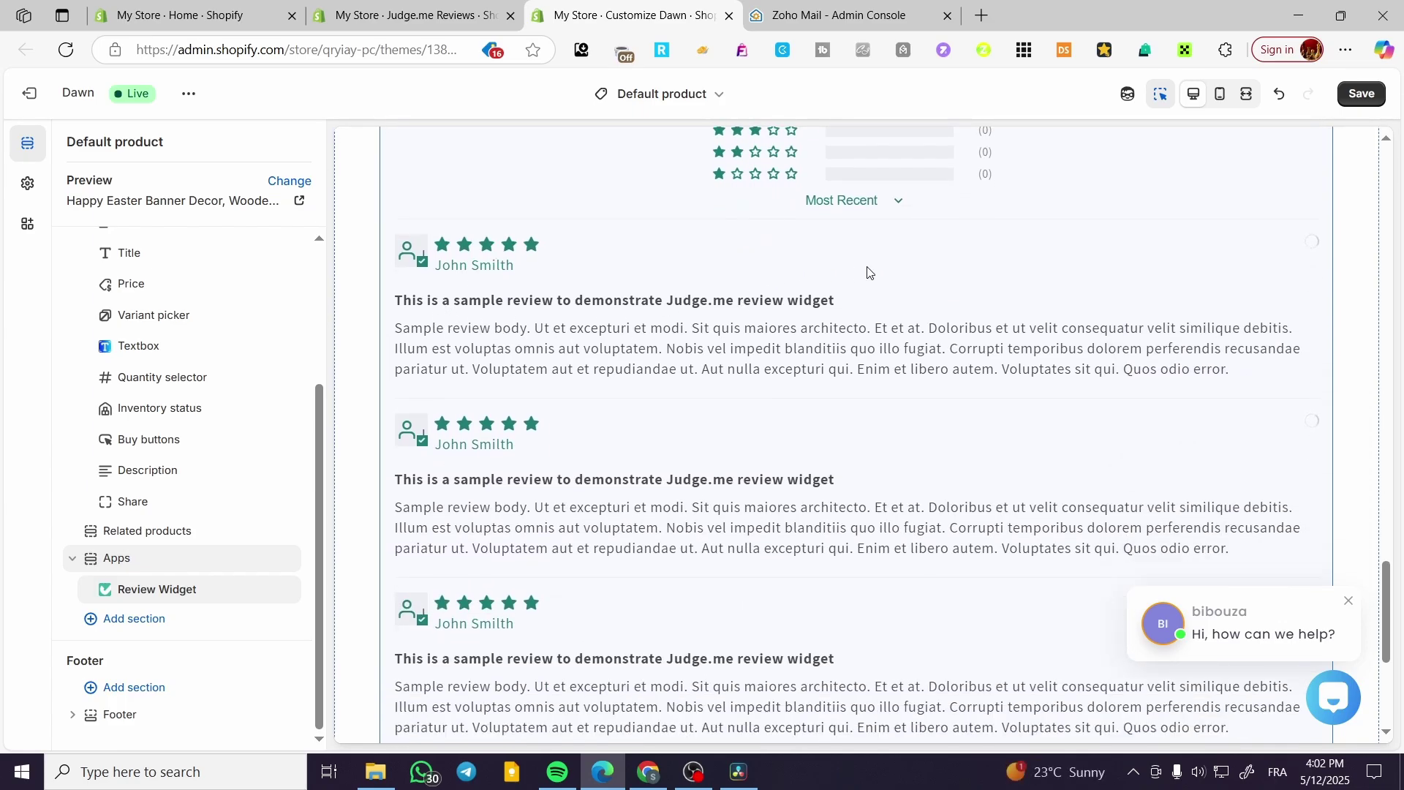
scroll(735, 325, "down", 3)
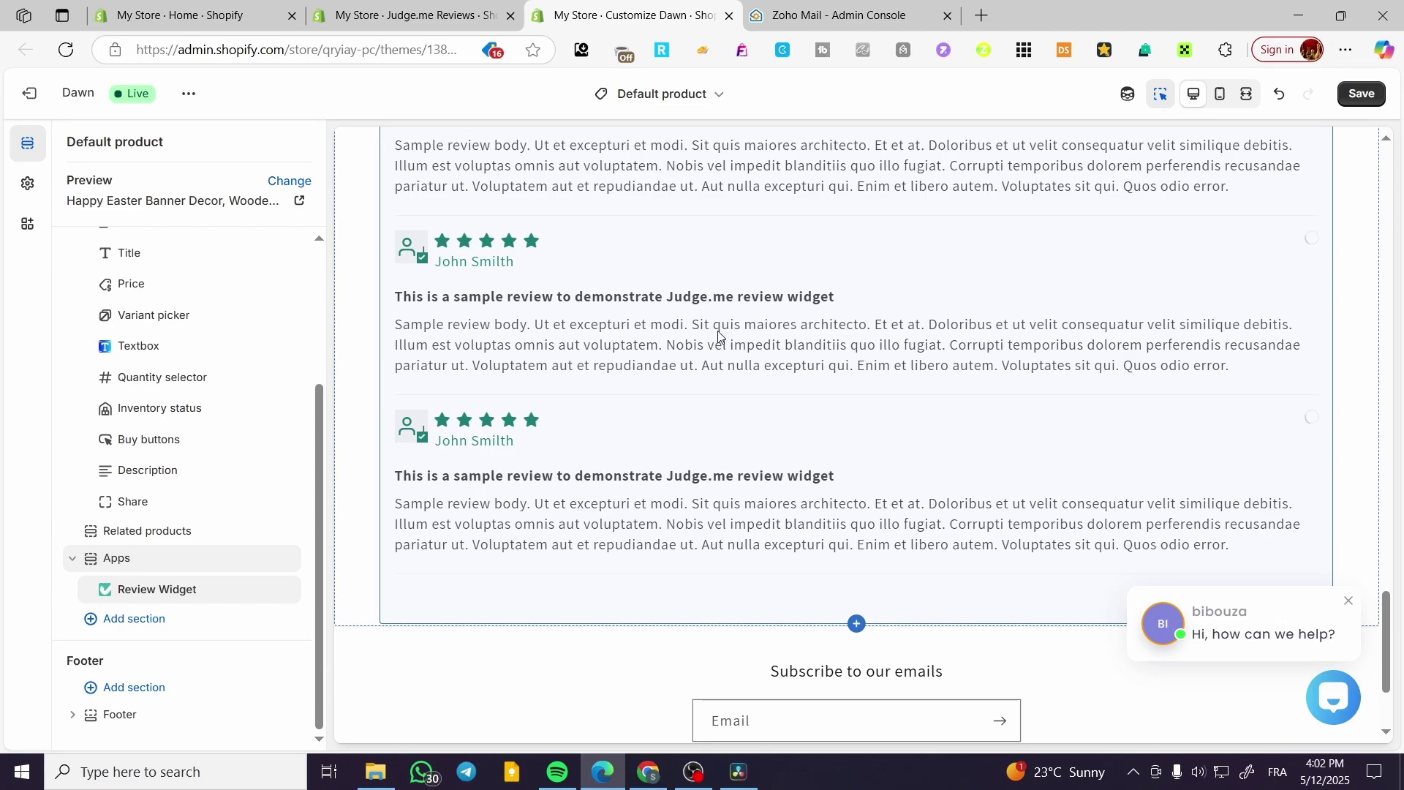
left_click(1349, 603)
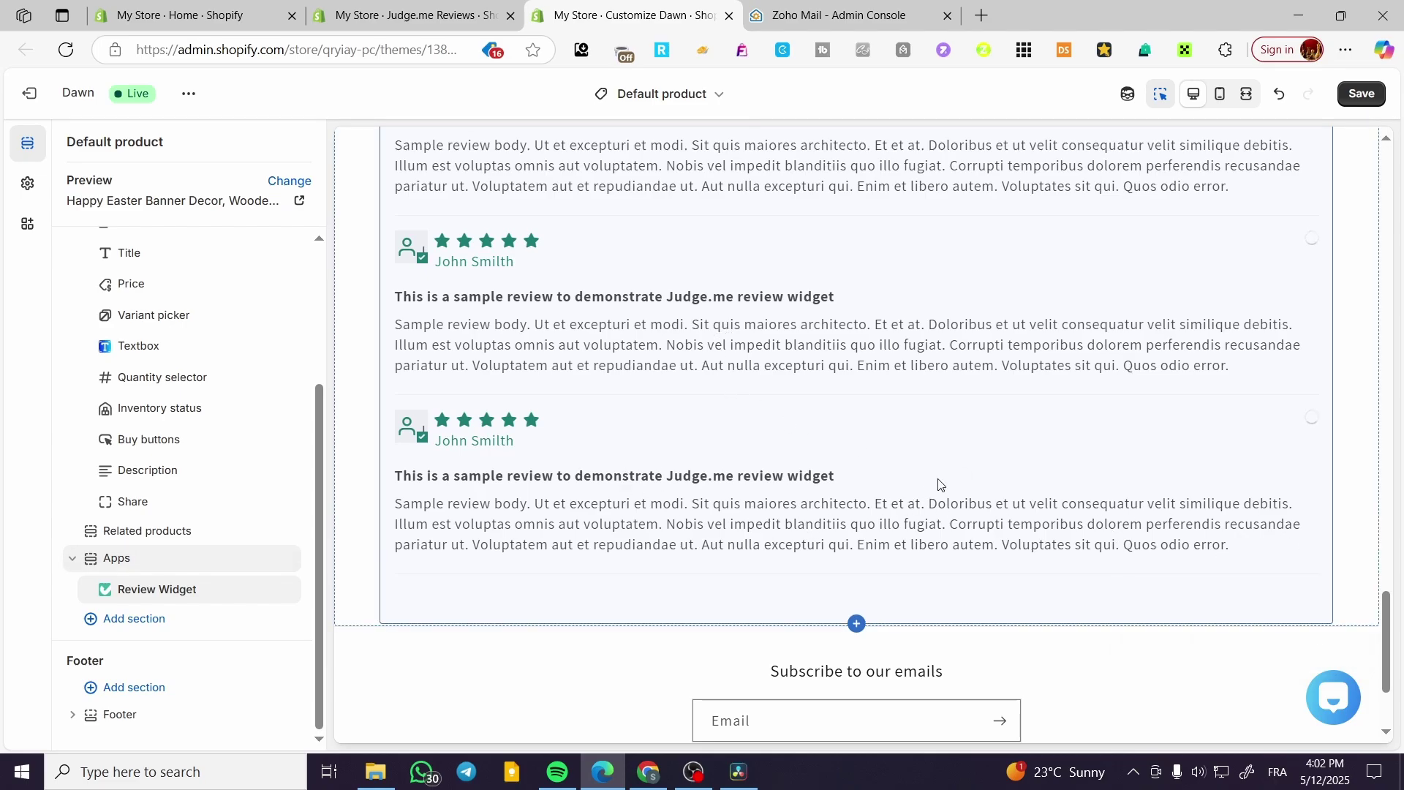
scroll(938, 484, "up", 9)
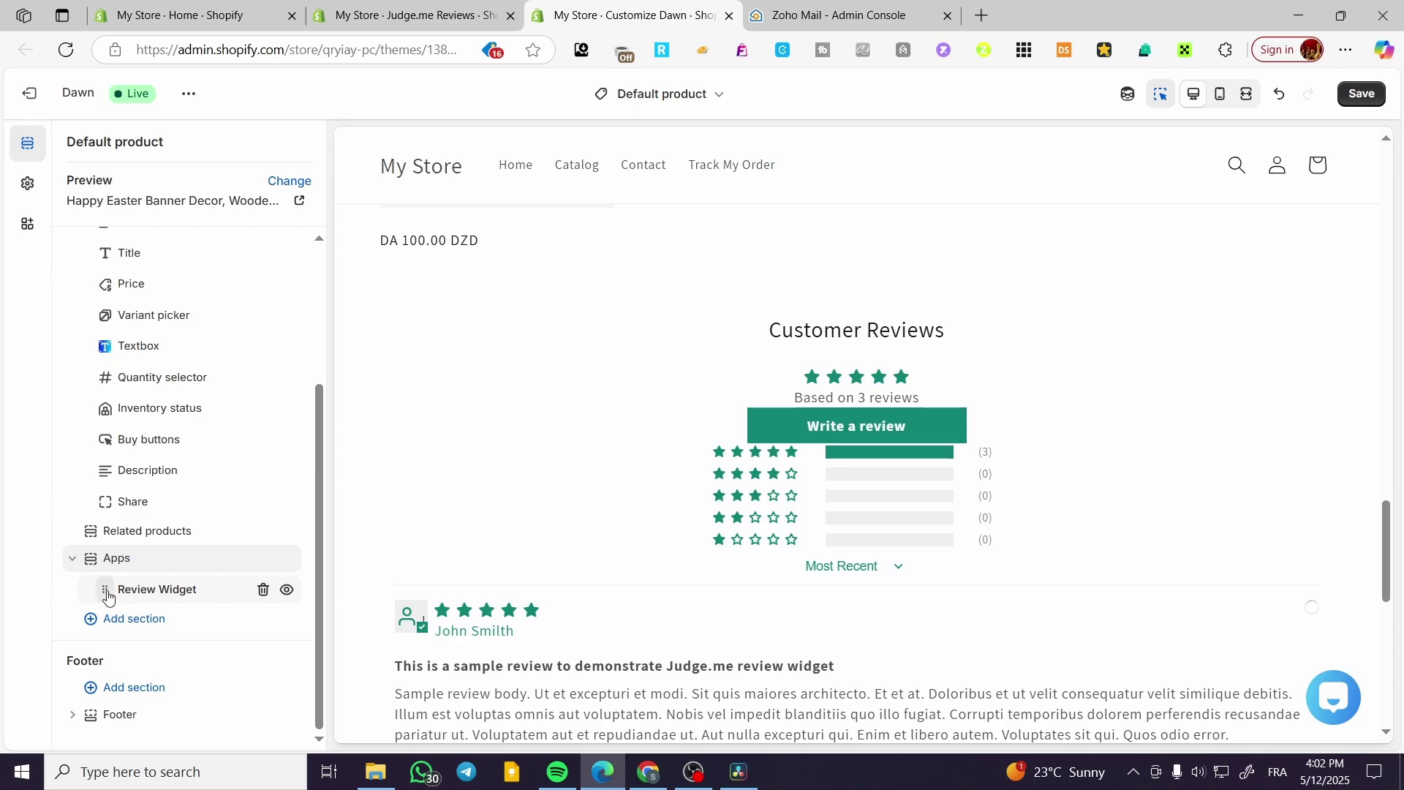
Step: Collapse and re-expand the Apps section, and check the Review Widget's placement in the template and on the product page
left_click(73, 559)
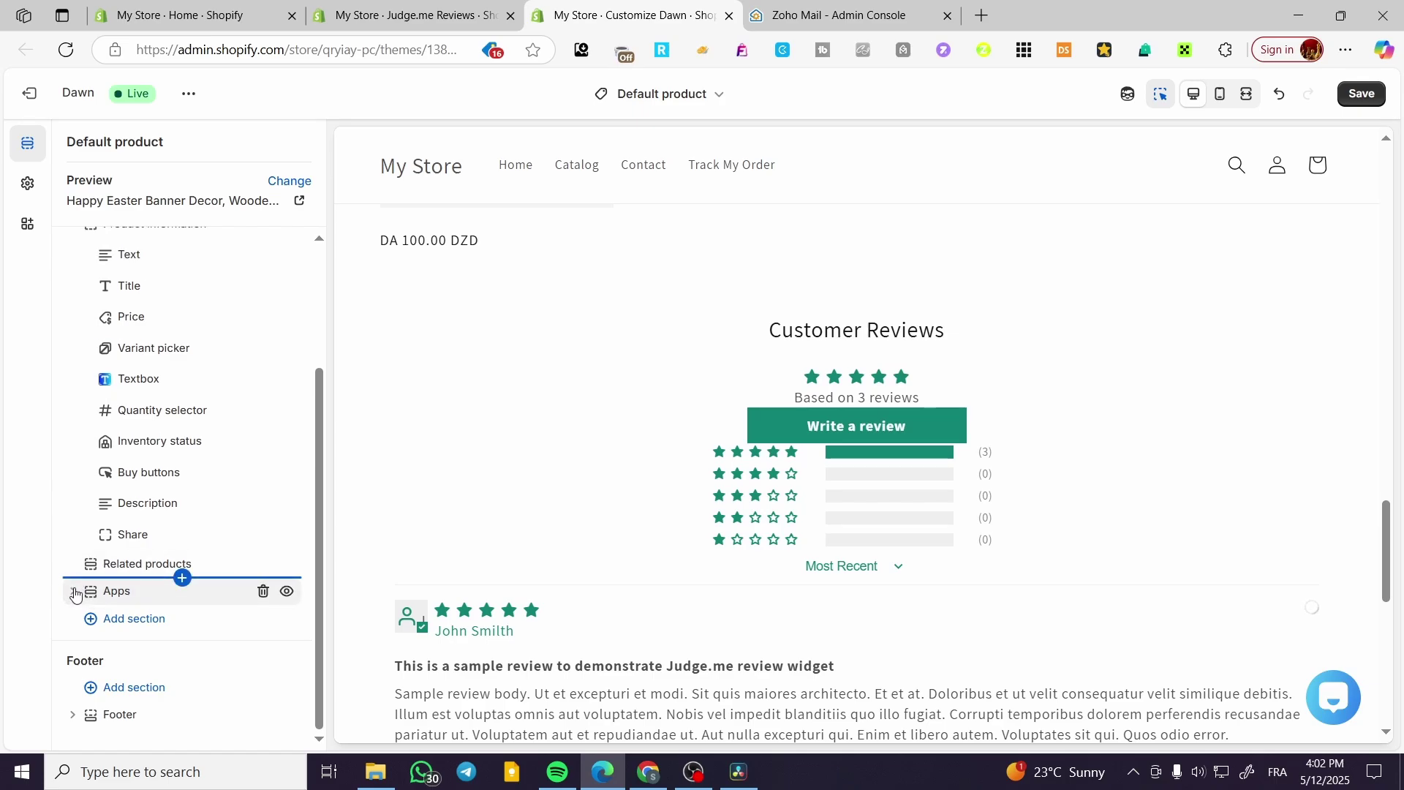
left_click(70, 593)
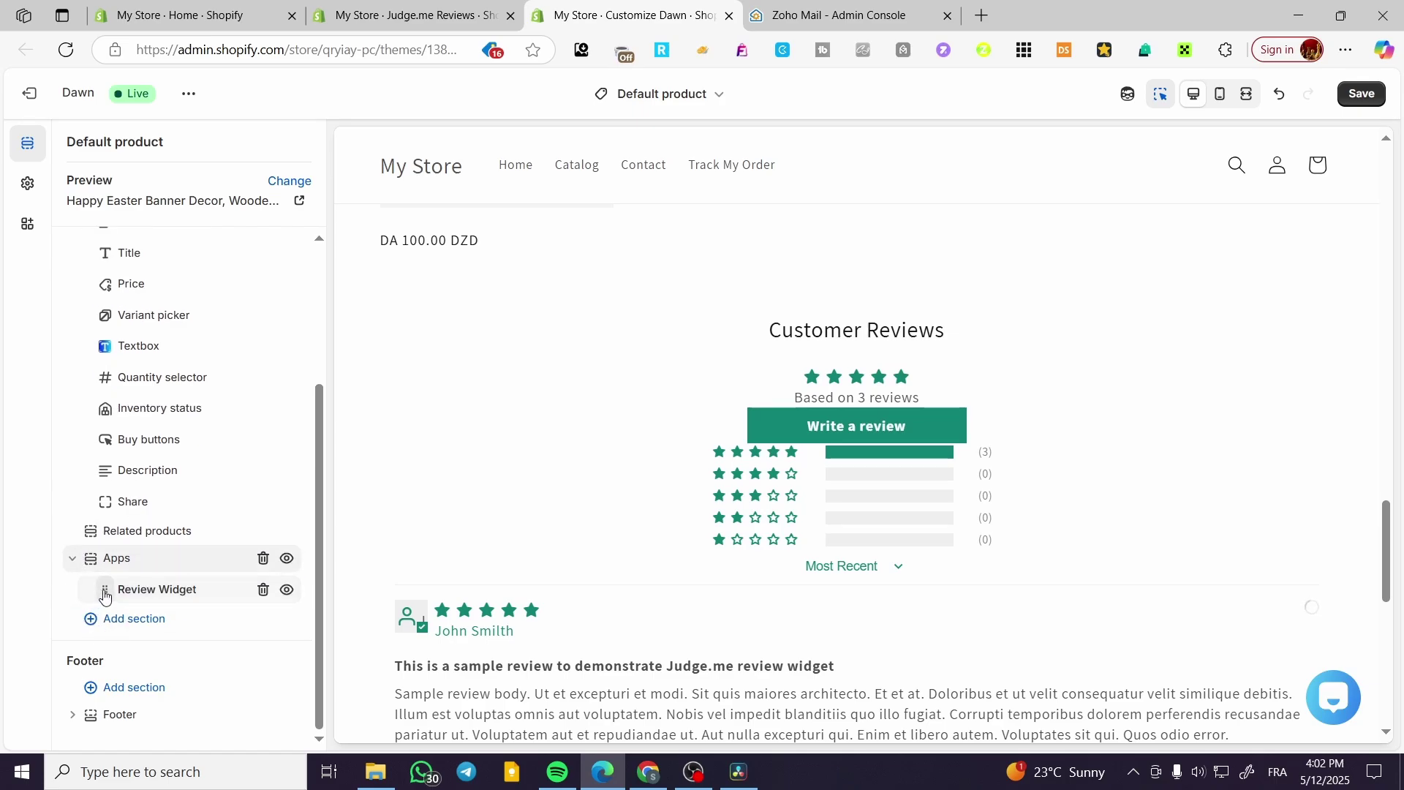
mouse_move(105, 596)
left_mouse_down()
mouse_move(110, 345)
mouse_move(112, 683)
mouse_move(113, 577)
left_mouse_up()
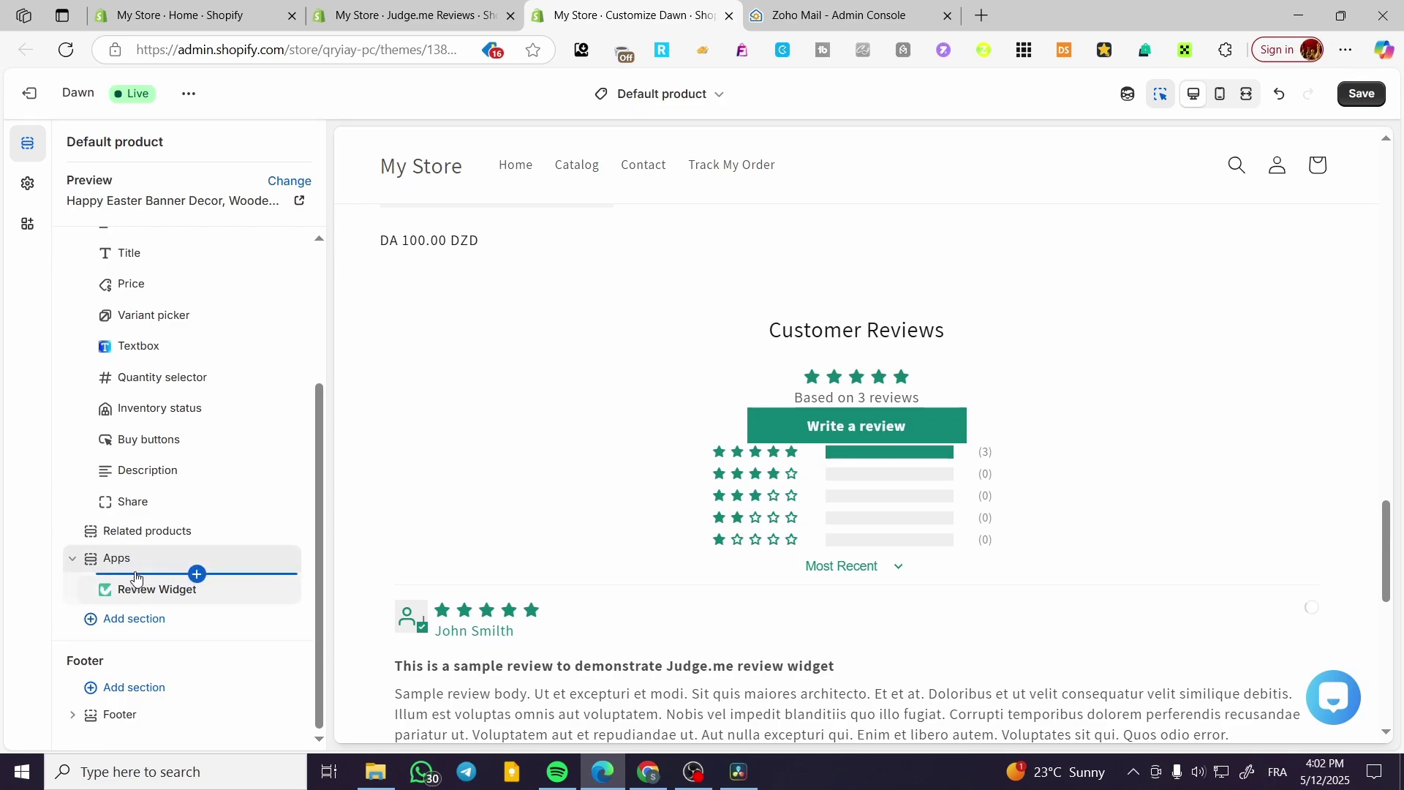
scroll(874, 485, "up", 2)
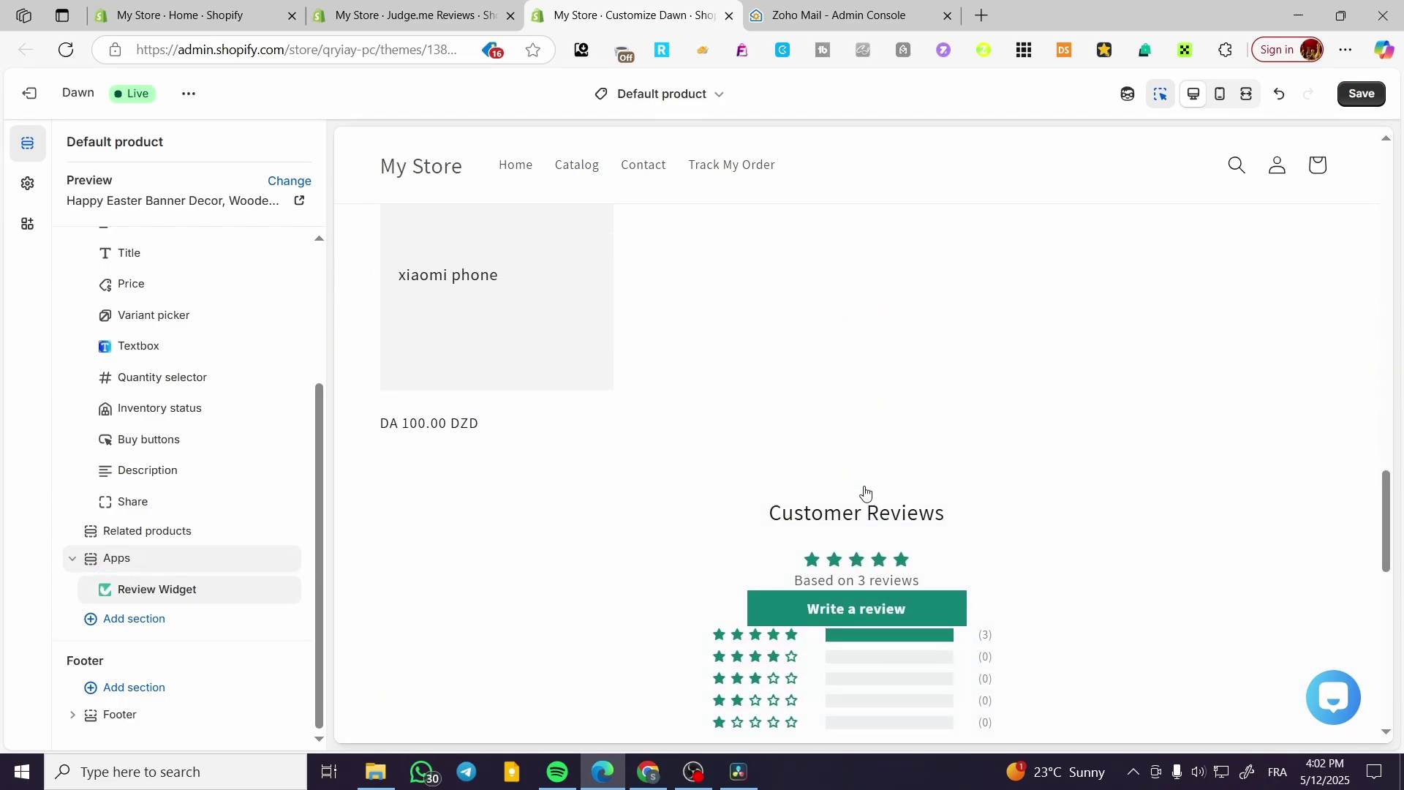
scroll(640, 553, "down", 4)
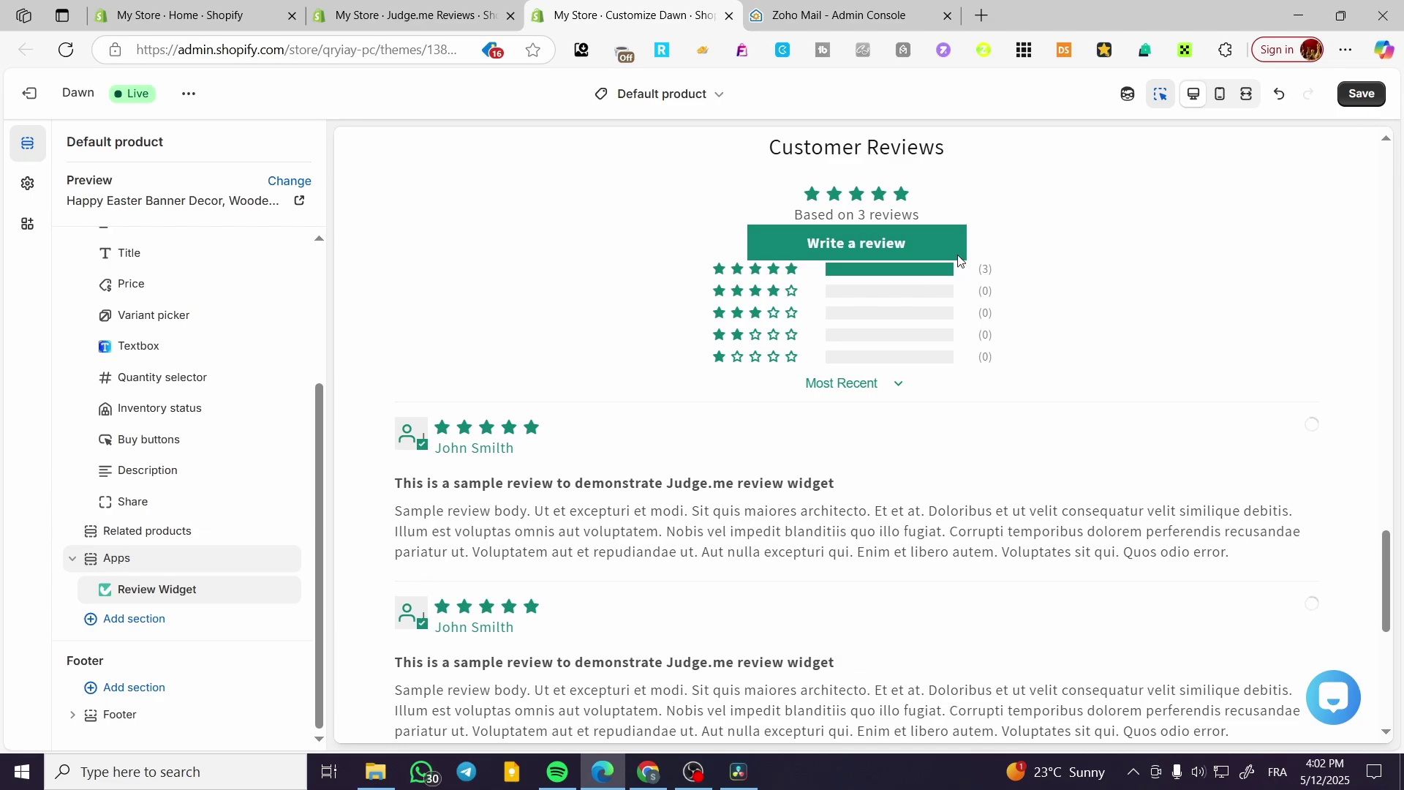
Step: Save the product template with the Review Widget, return to the Judge.me onboarding and retry the widget installation check
left_click(1361, 94)
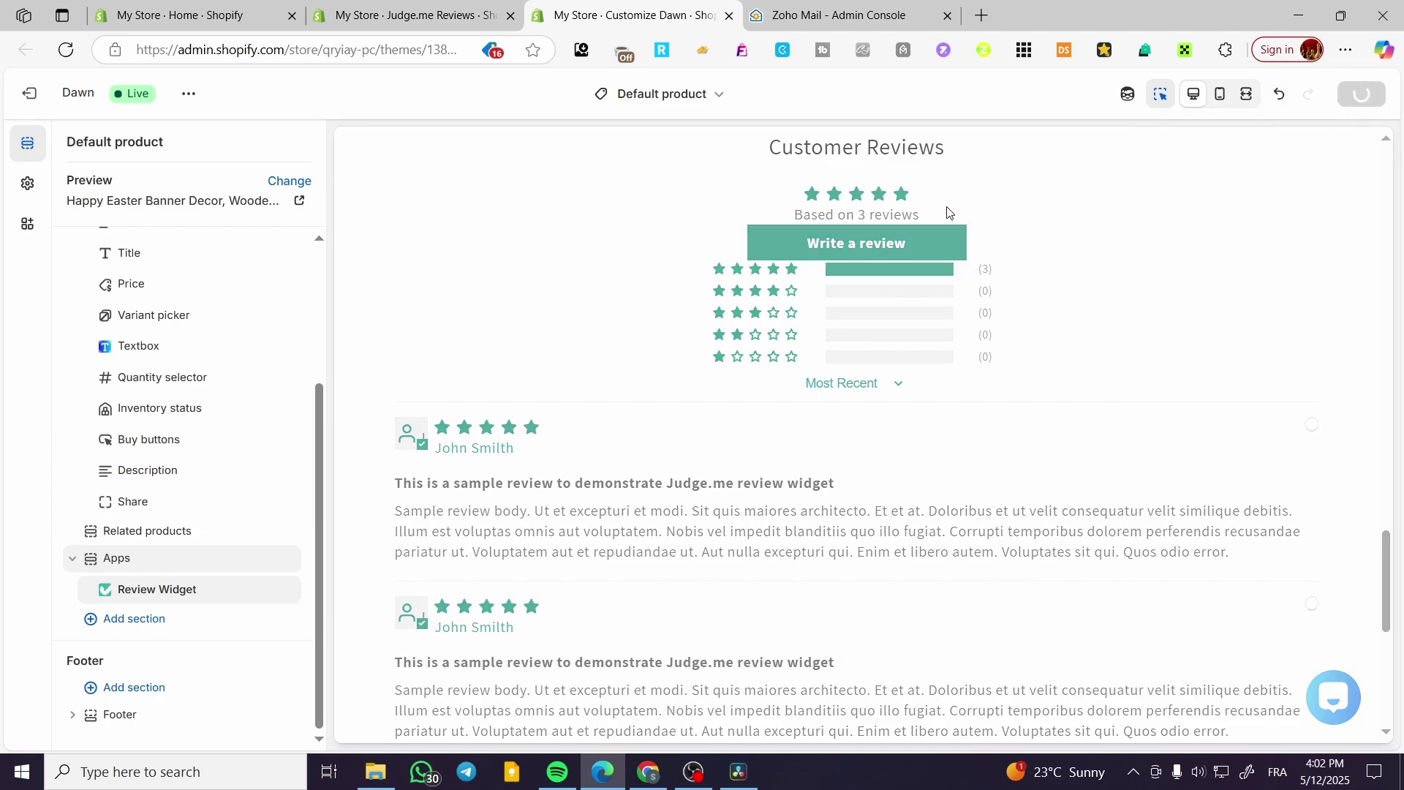
left_click(731, 16)
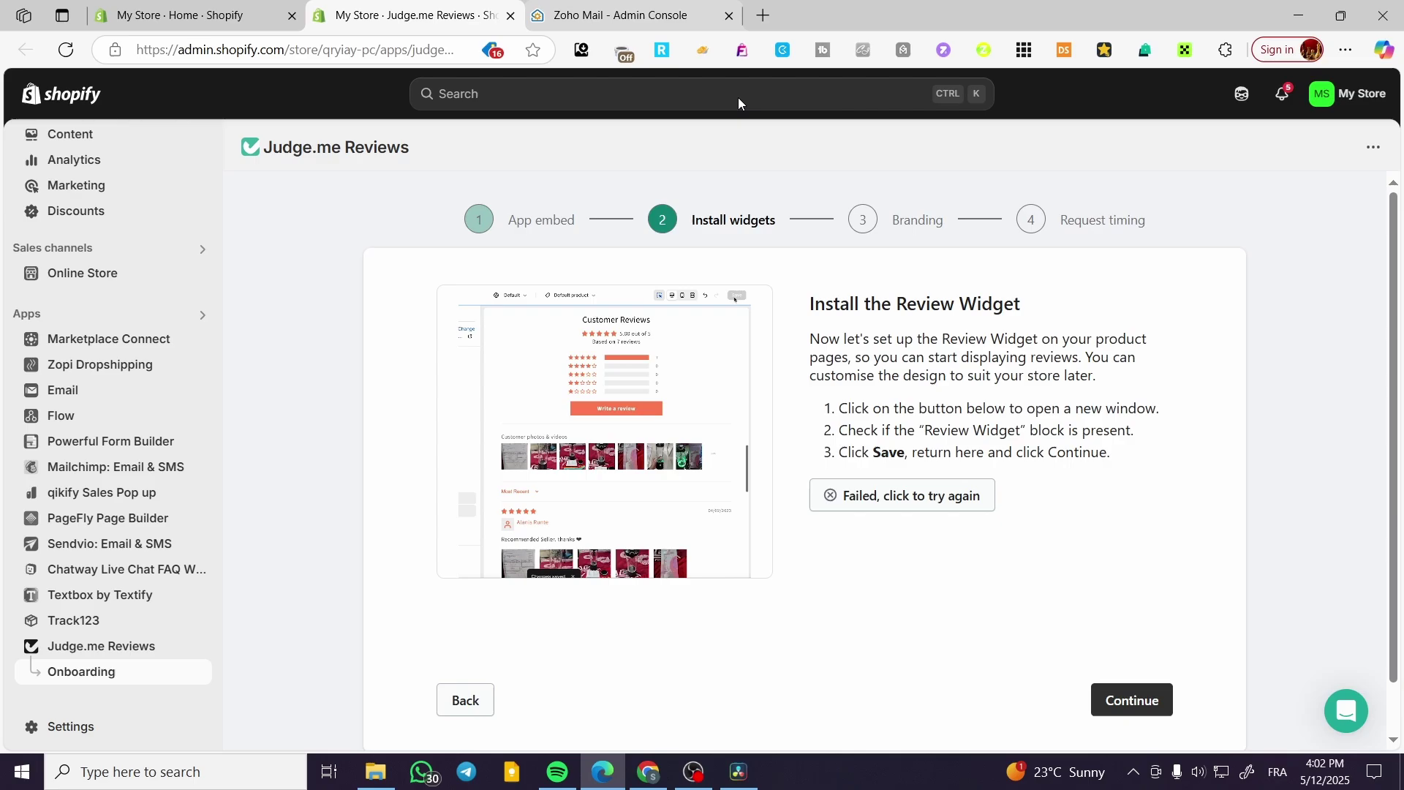
left_click(931, 494)
left_click(729, 15)
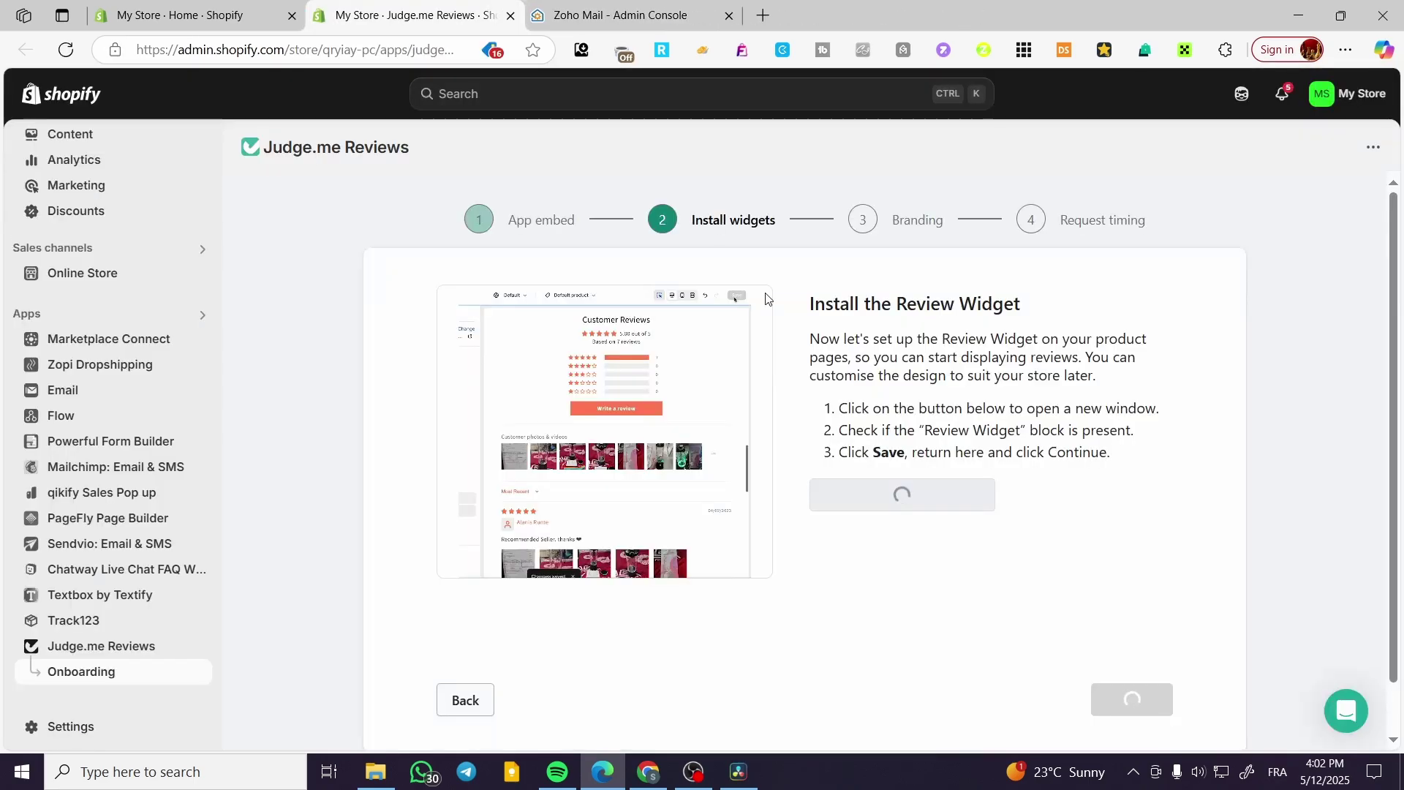
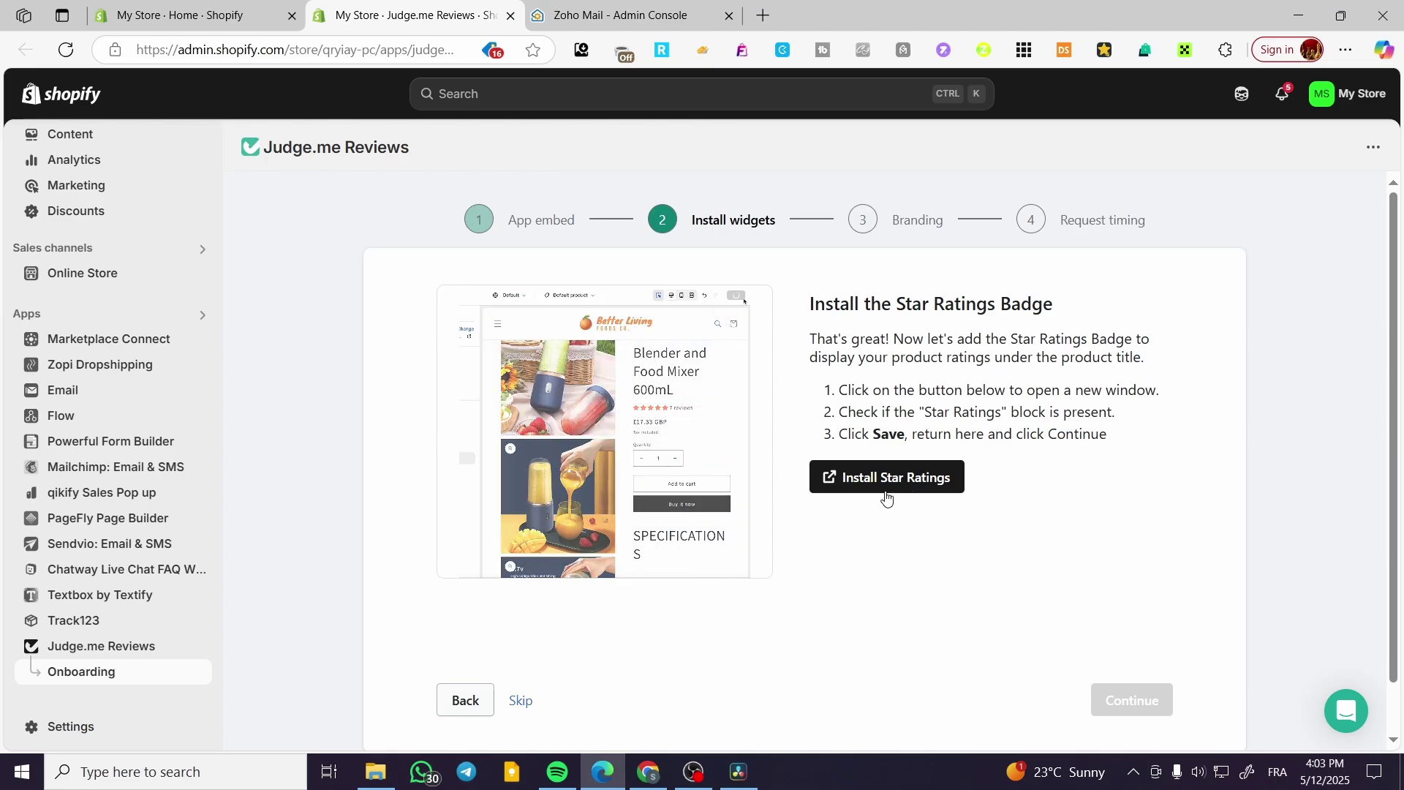
Step: View the Star Ratings Badge guide, add the badge to the default product template, and locate it in the preview, dismissing the placement tip
left_click(886, 489)
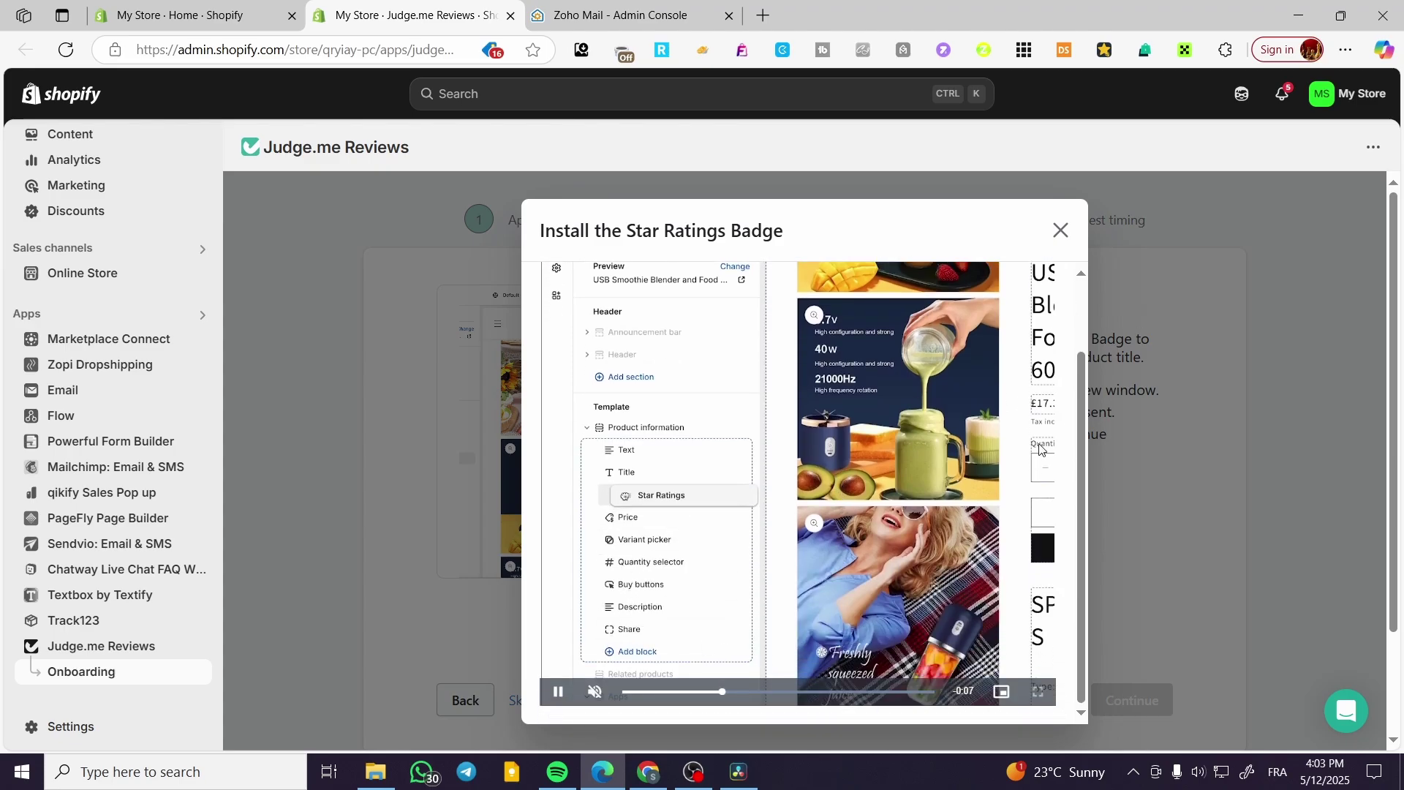
left_click(1060, 231)
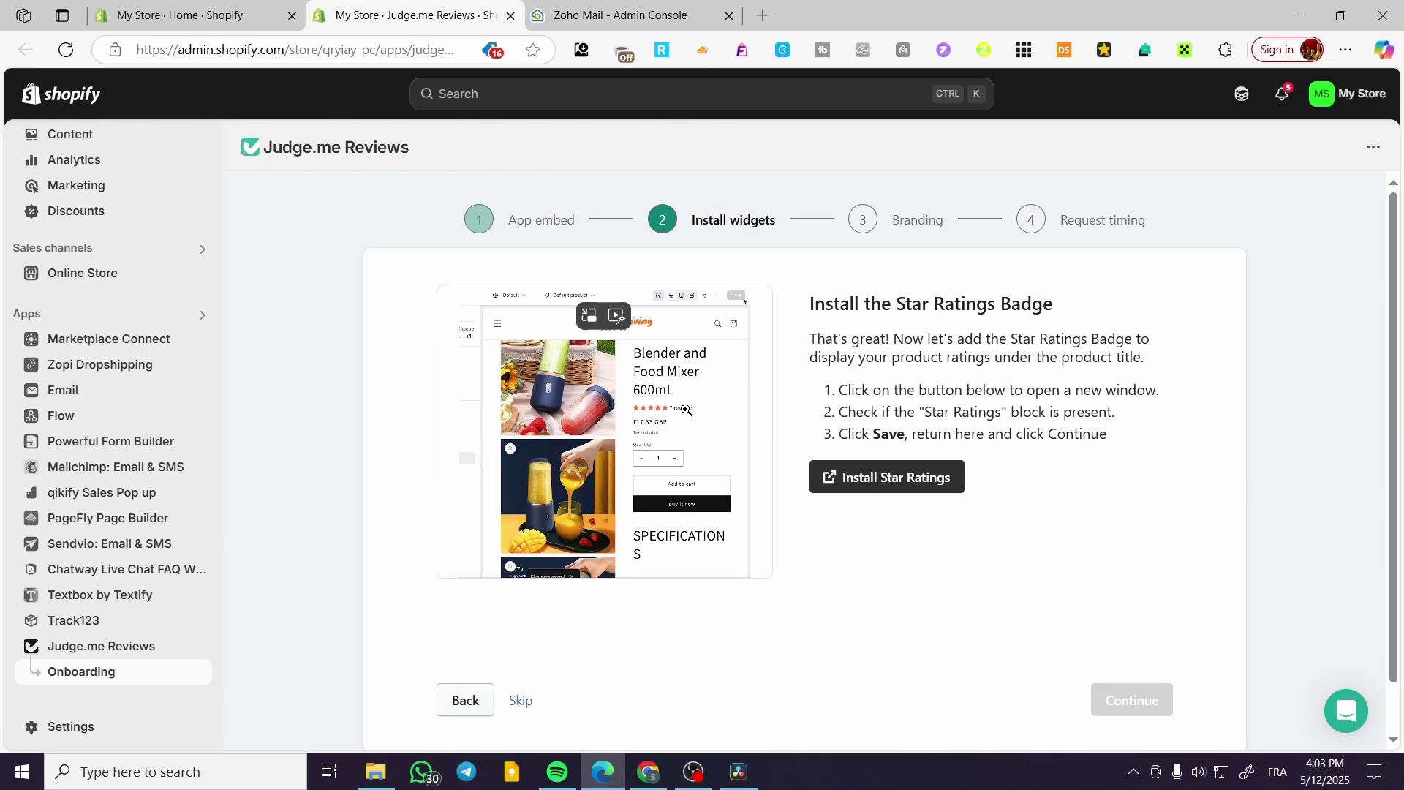
left_click(866, 479)
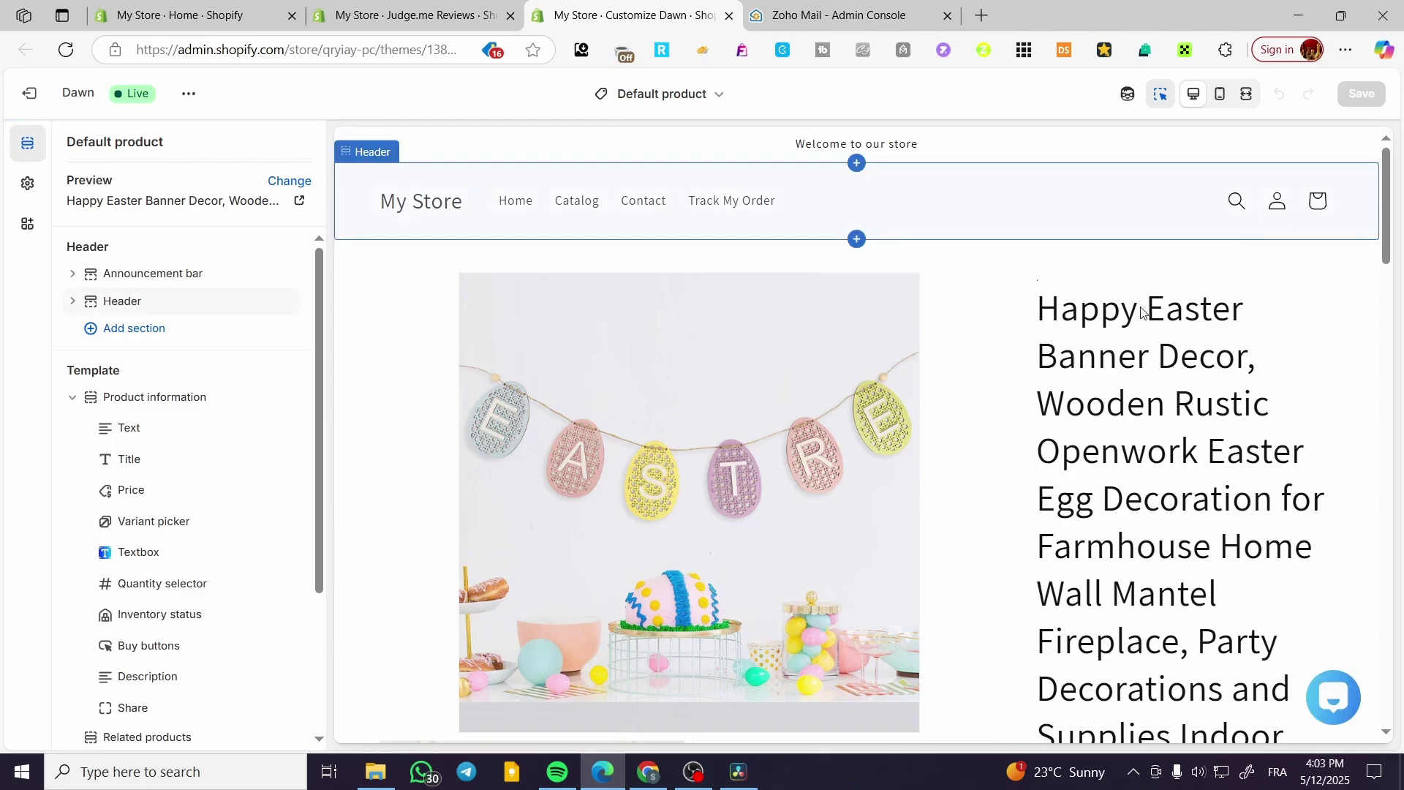
scroll(1155, 309, "down", 5)
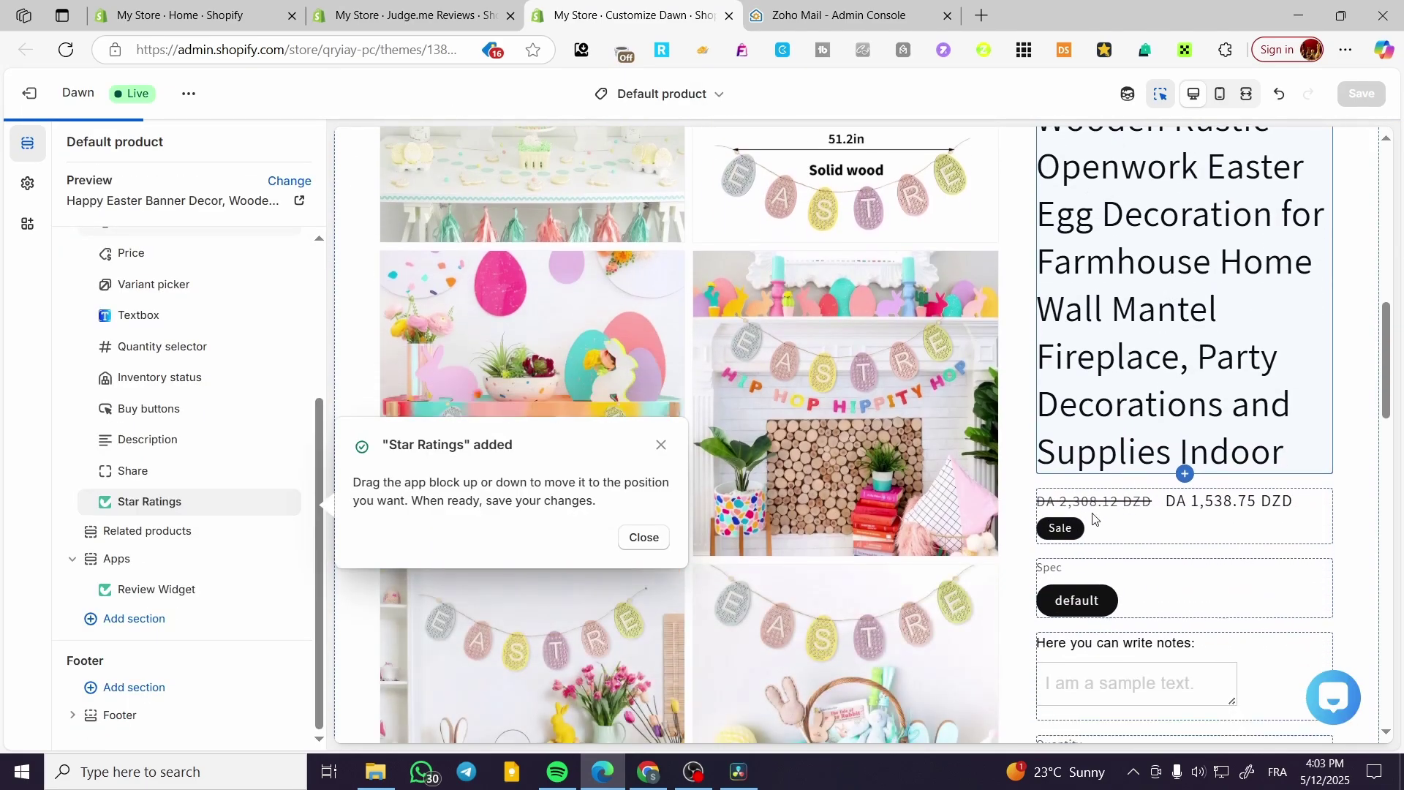
scroll(1097, 544, "down", 10)
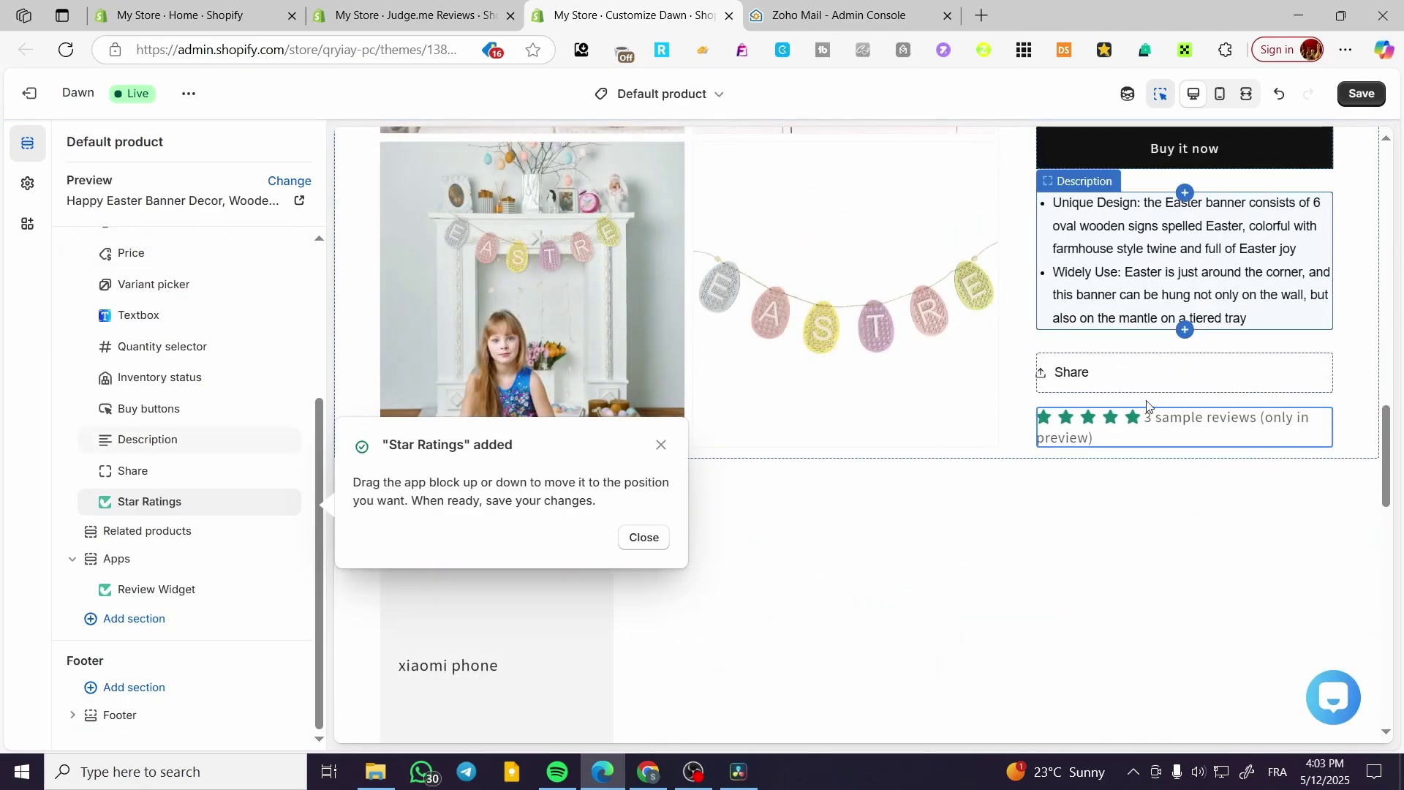
left_click(1162, 437)
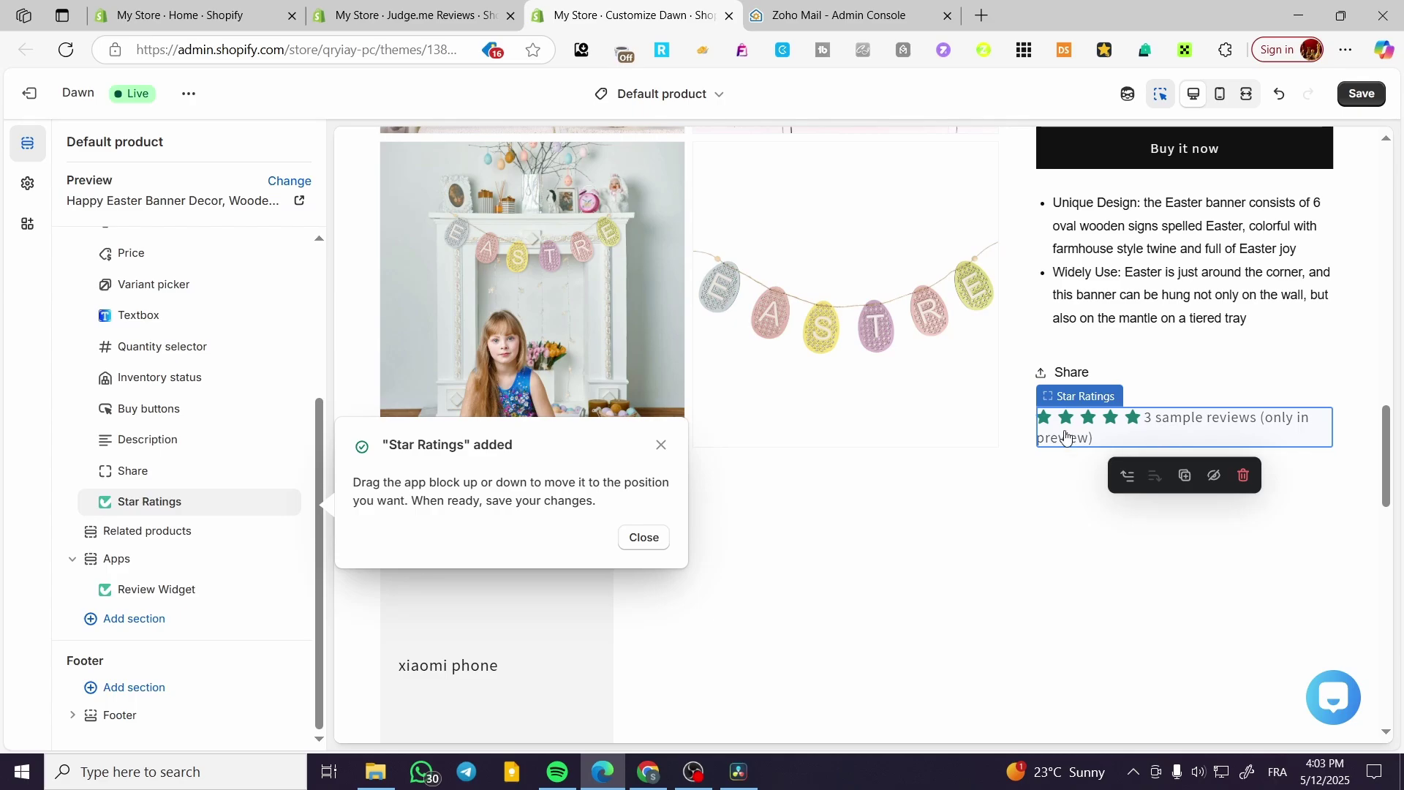
left_click(643, 537)
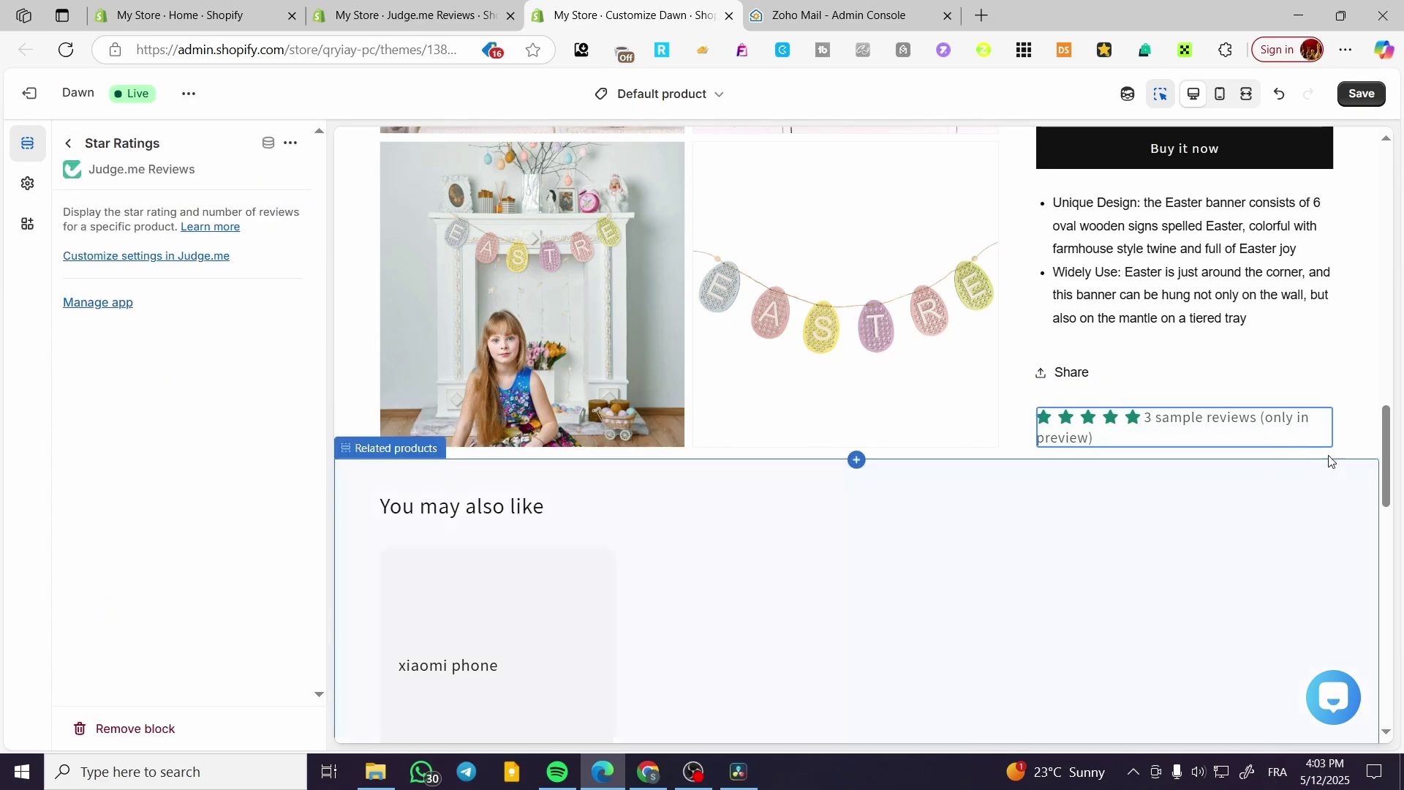
Step: Move the Star Ratings block directly below the product Title and above the Price, and save the template
left_click(69, 143)
left_click_drag(104, 499, 124, 460)
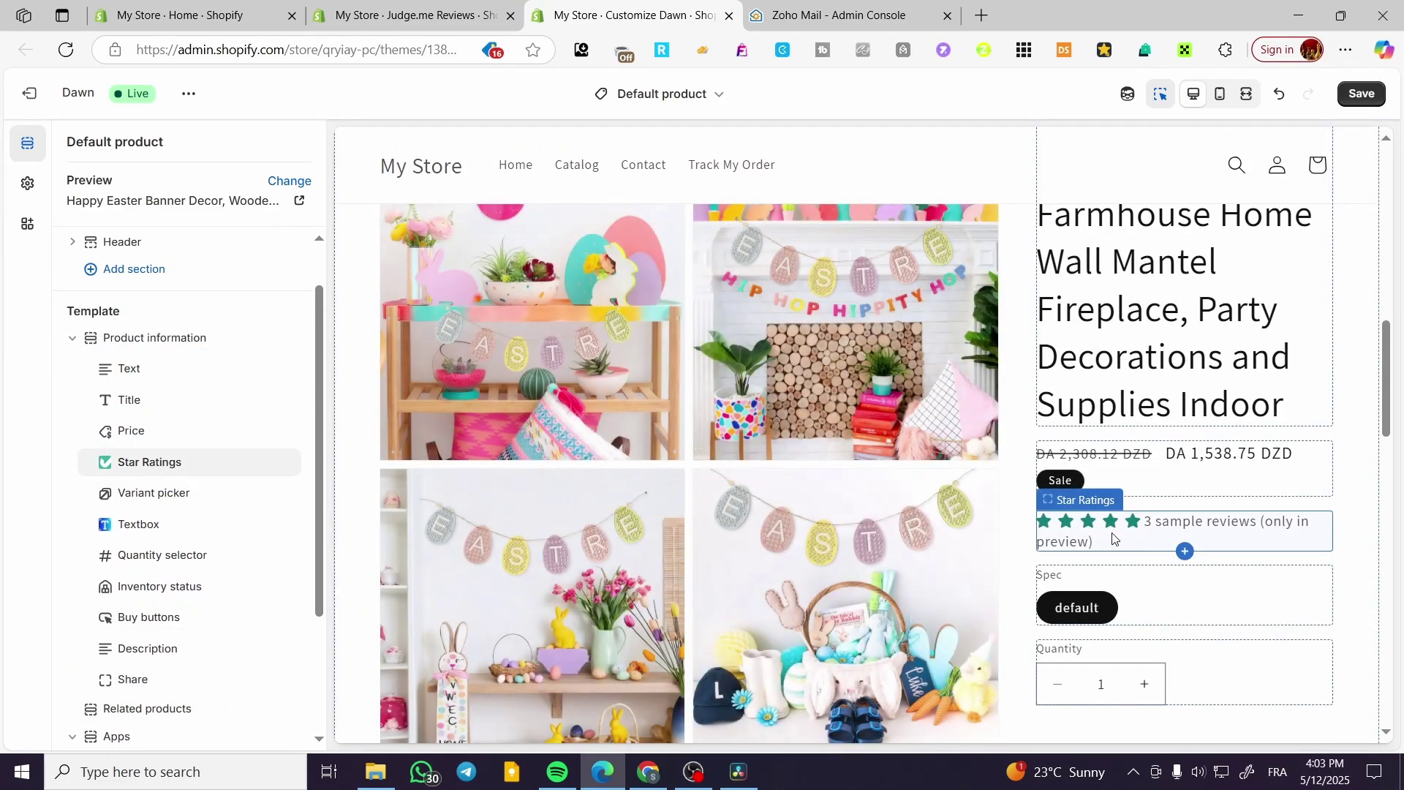
scroll(1184, 492, "up", 2)
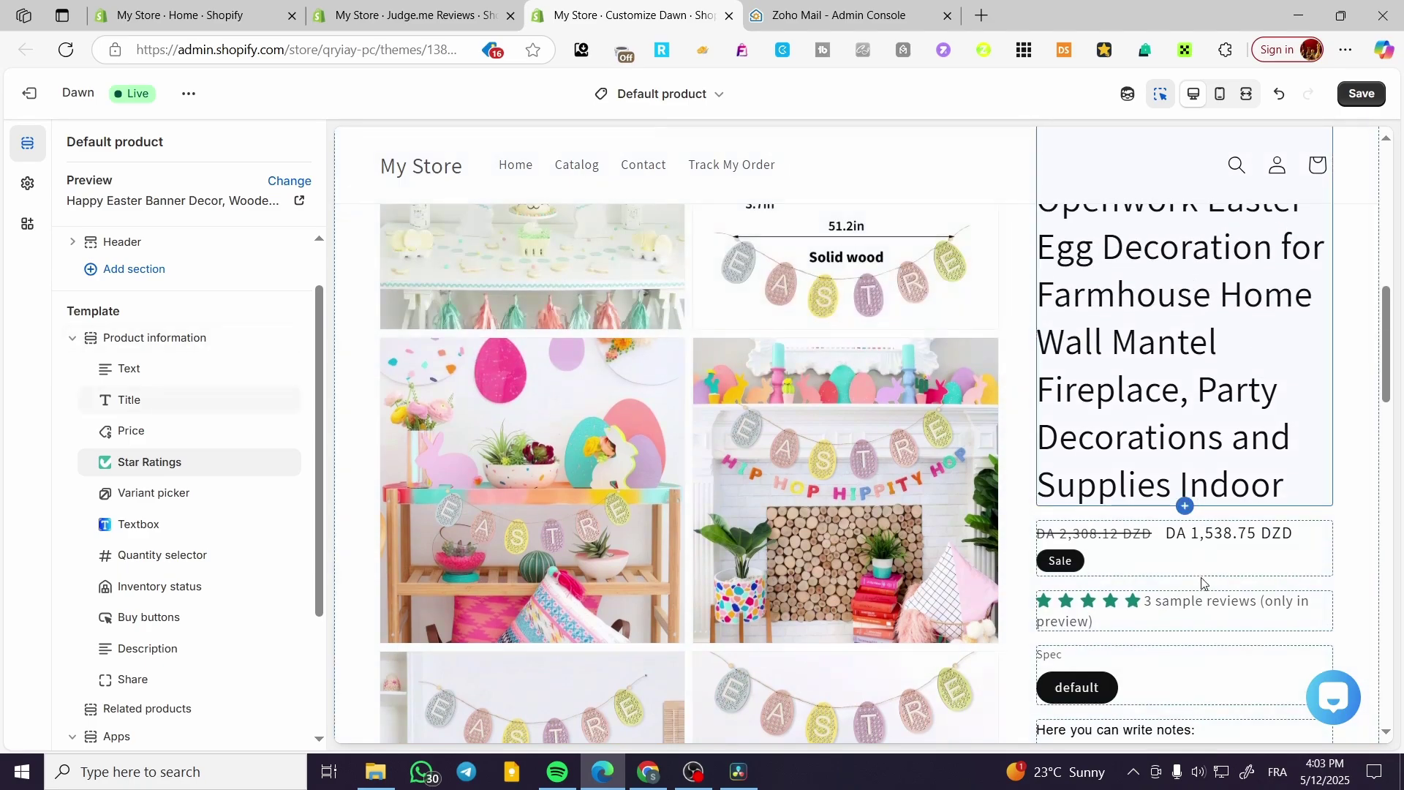
mouse_move(106, 468)
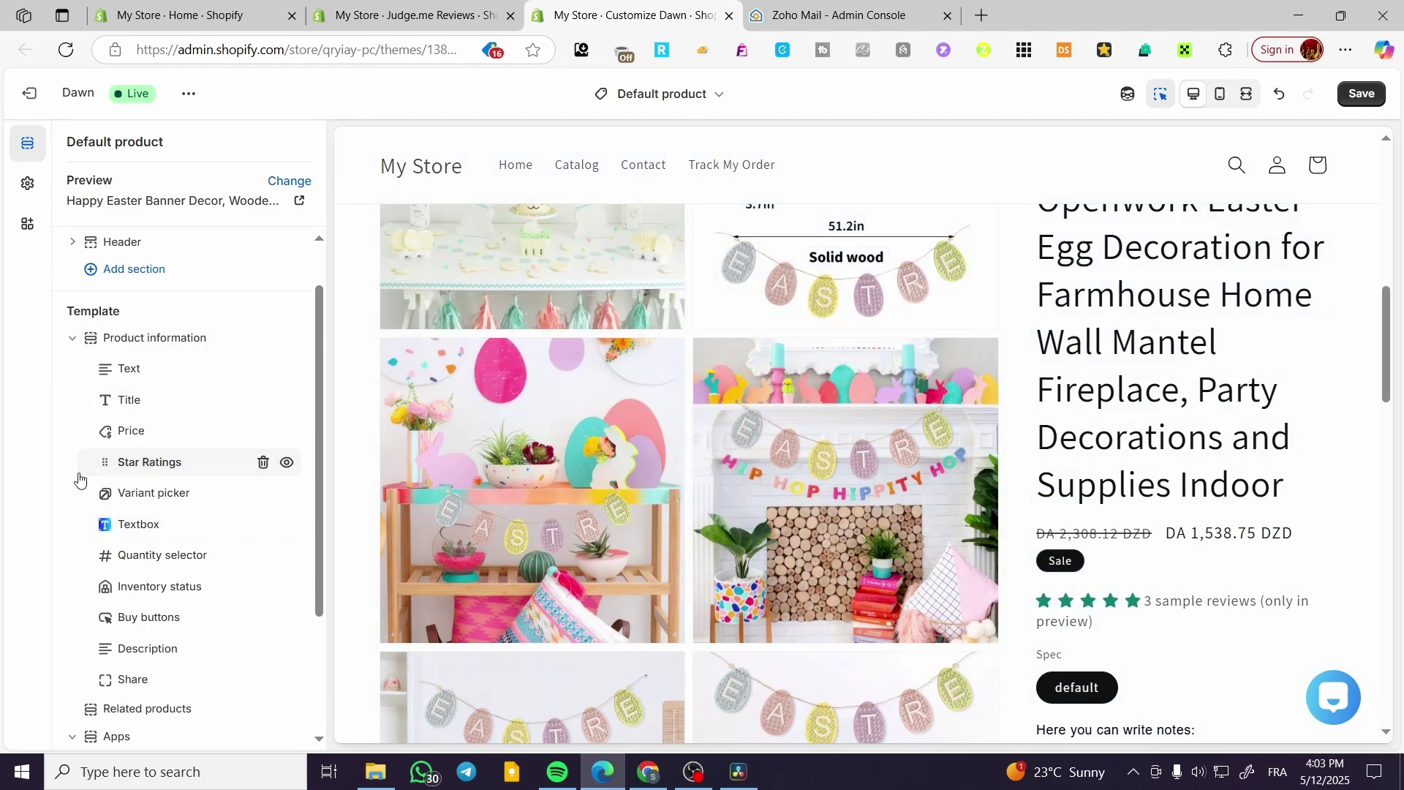
left_click_drag(106, 468, 108, 431)
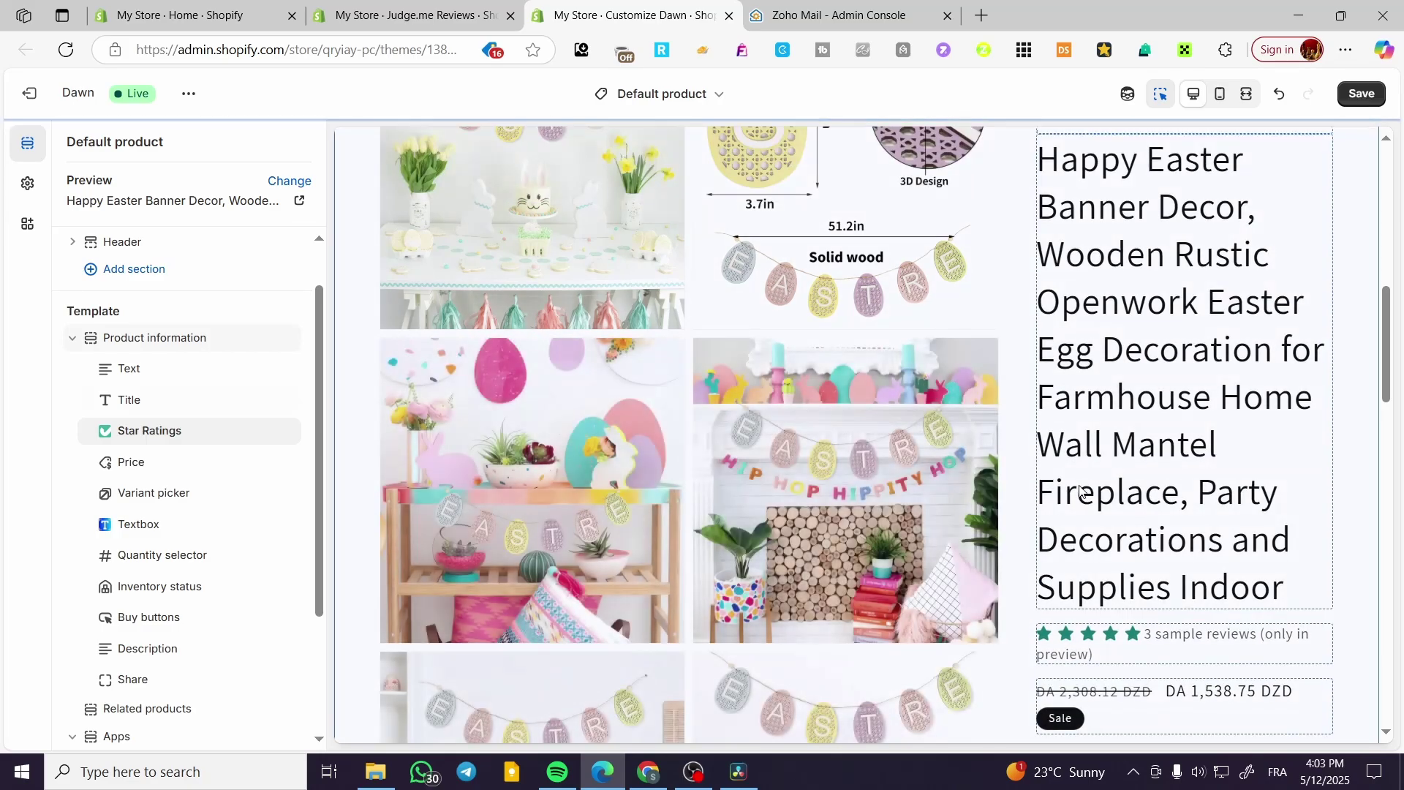
scroll(1228, 514, "down", 4)
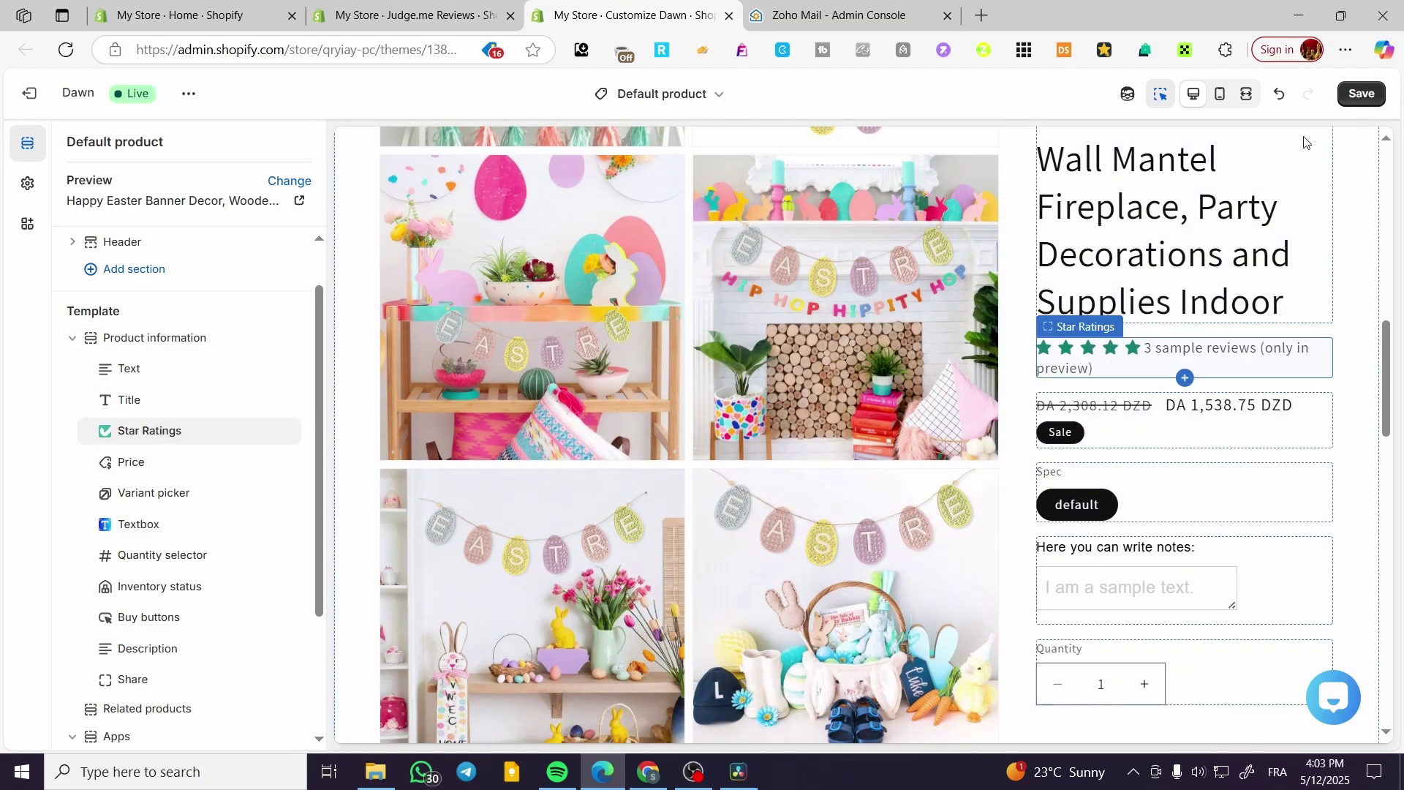
left_click(1367, 97)
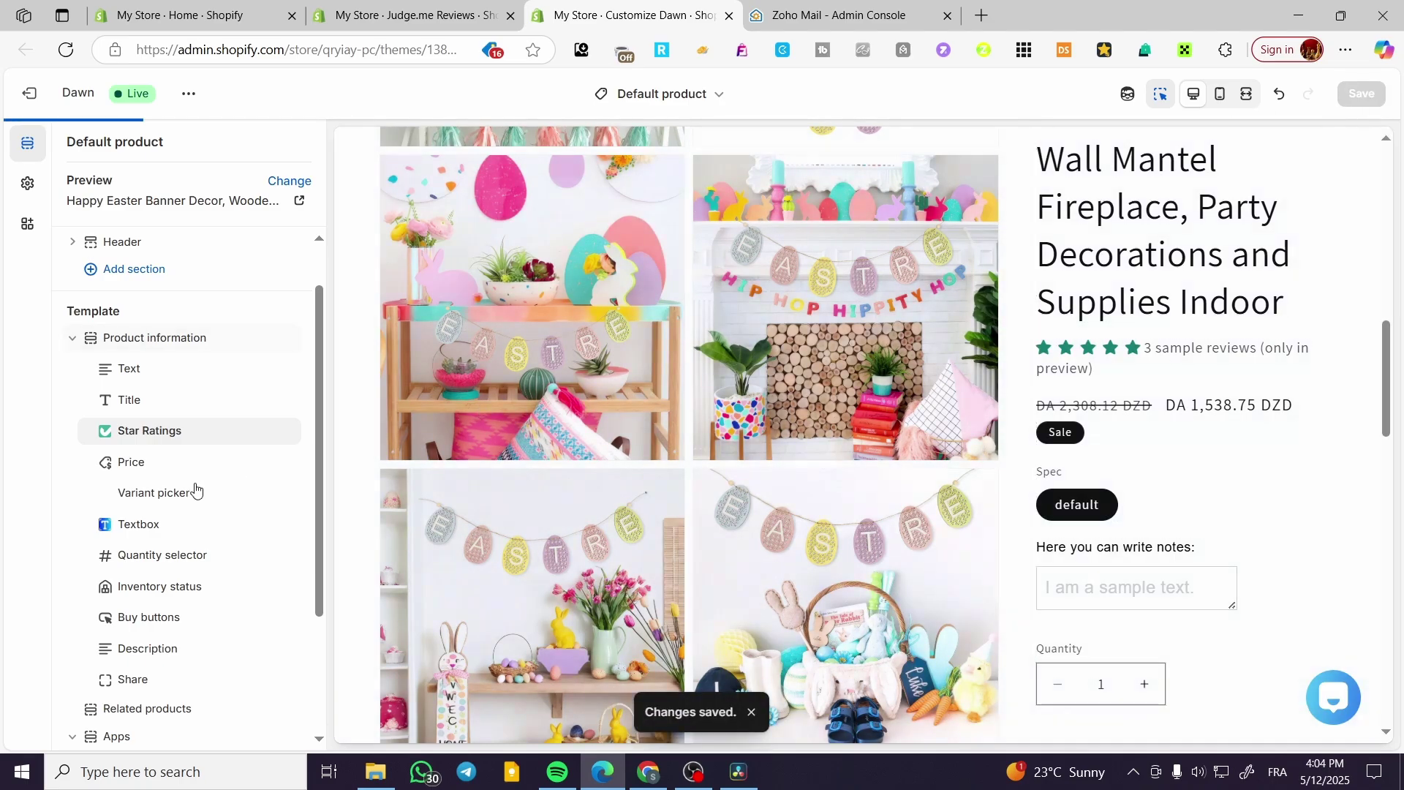
Step: Look through the Judge.me app sections that can be added above Product information, and leave the list without adding any
scroll(172, 428, "down", 3)
scroll(167, 598, "up", 3)
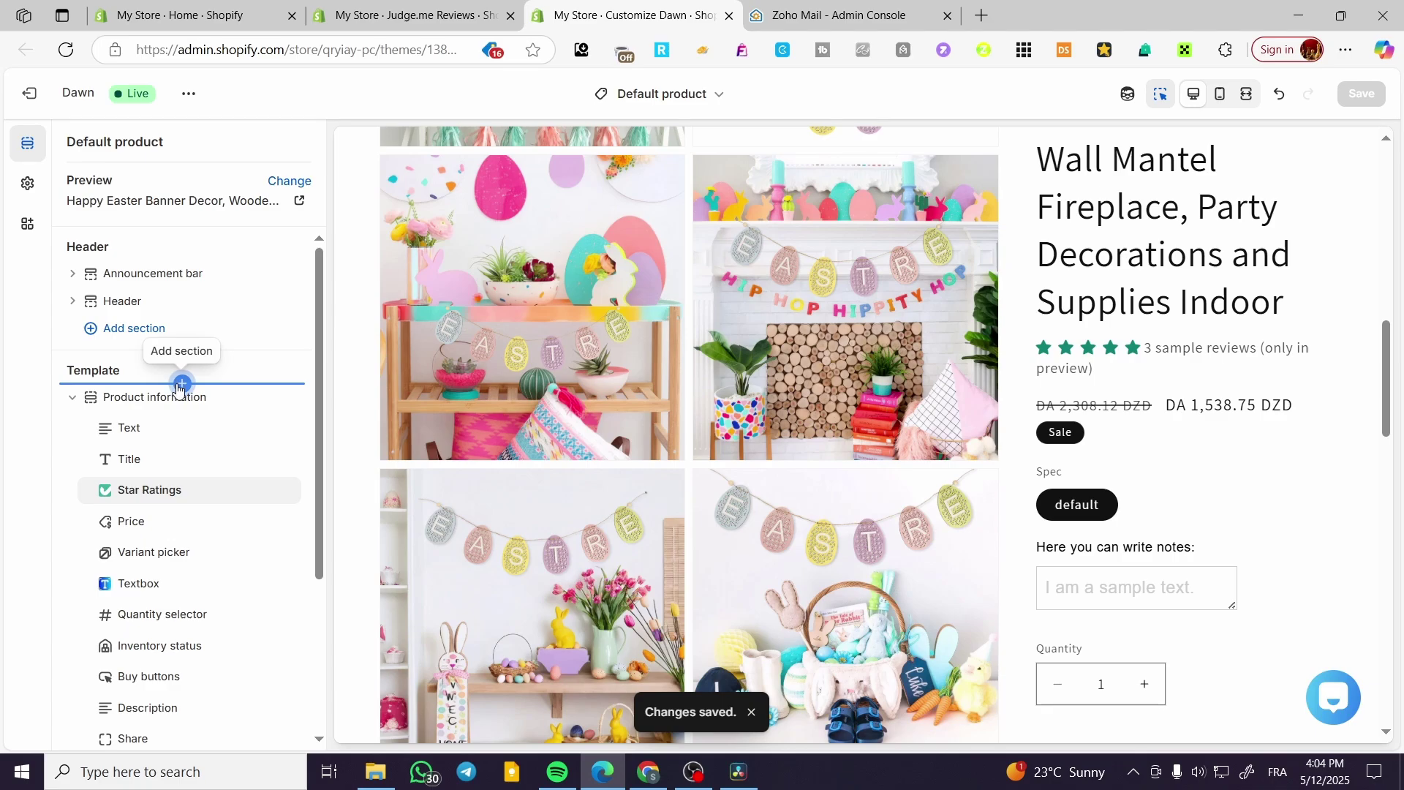
left_click(182, 383)
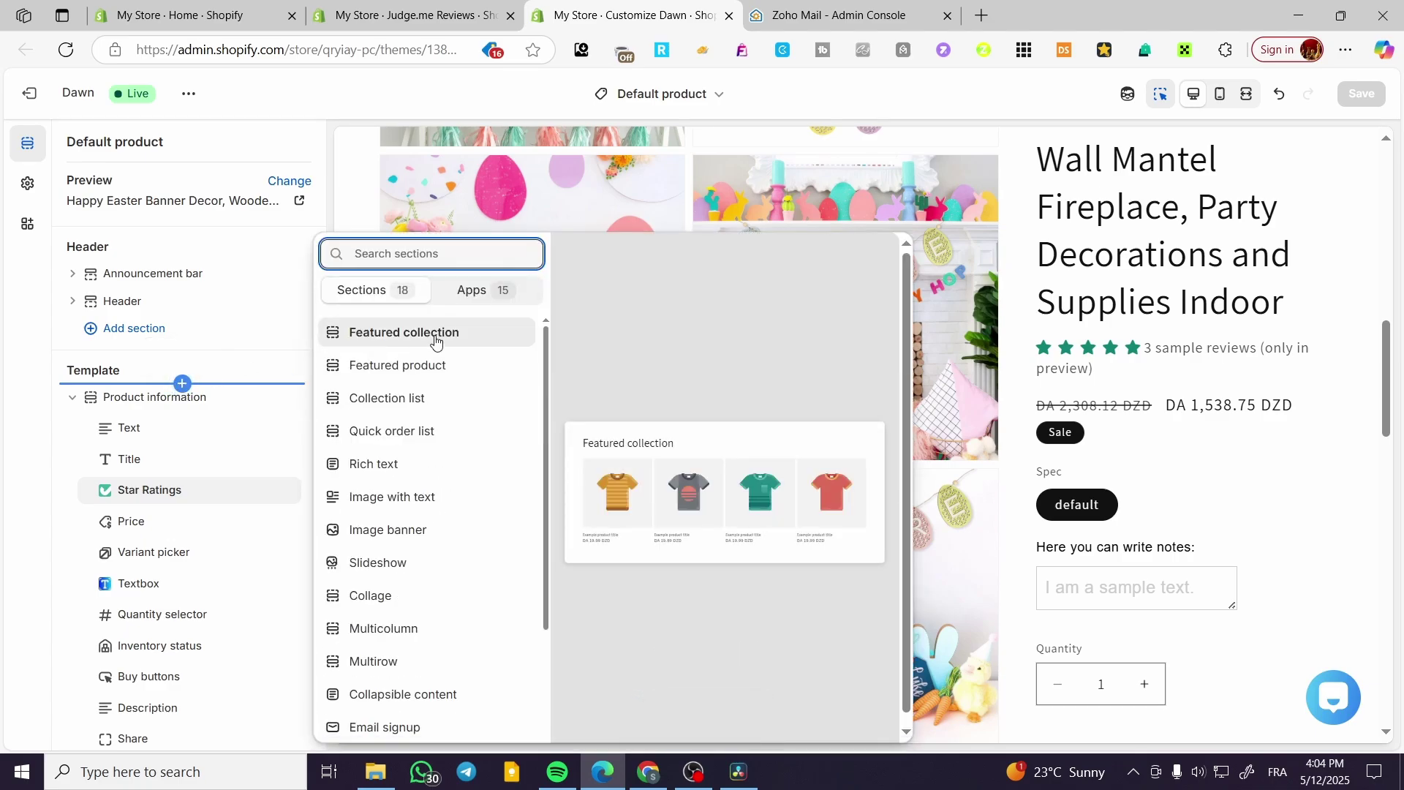
left_click(480, 296)
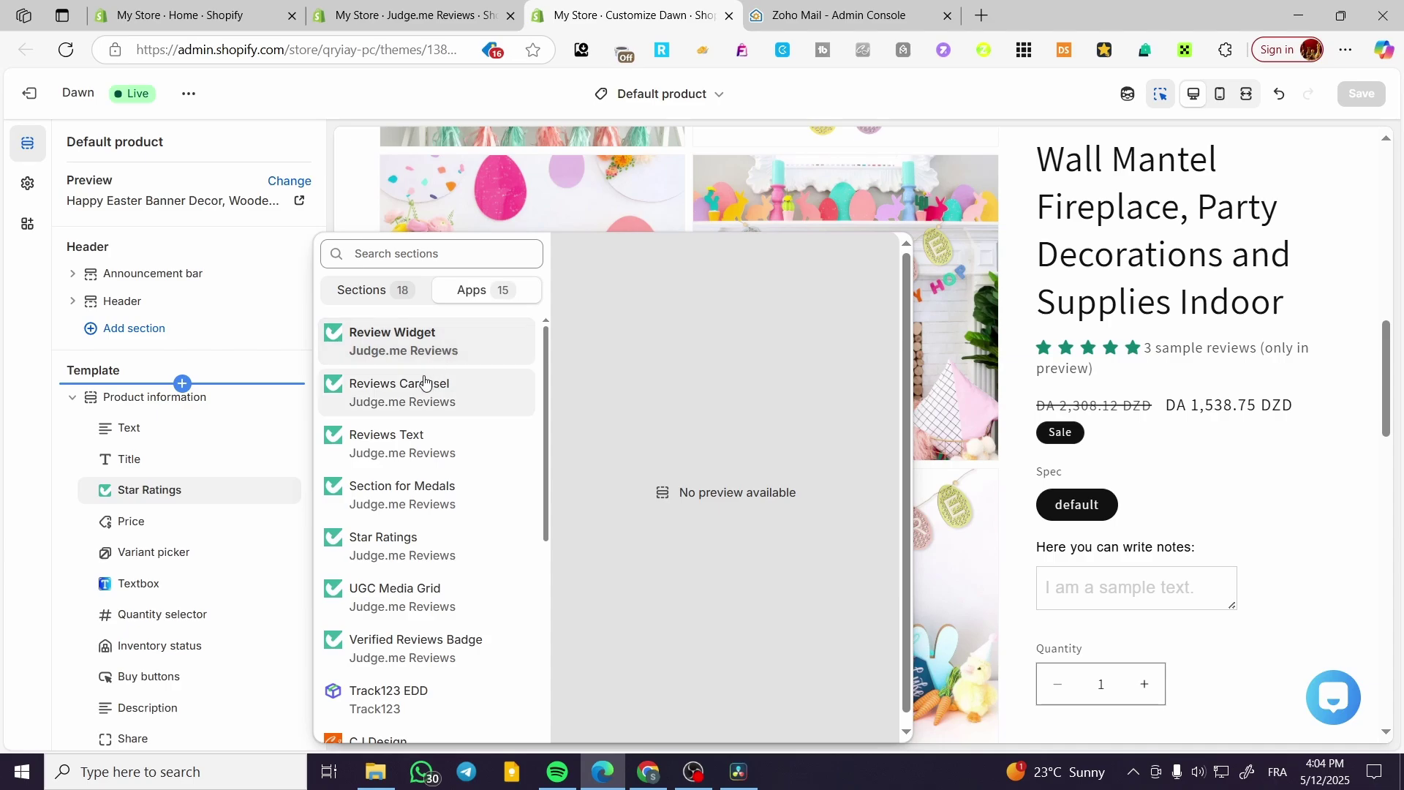
left_click(41, 459)
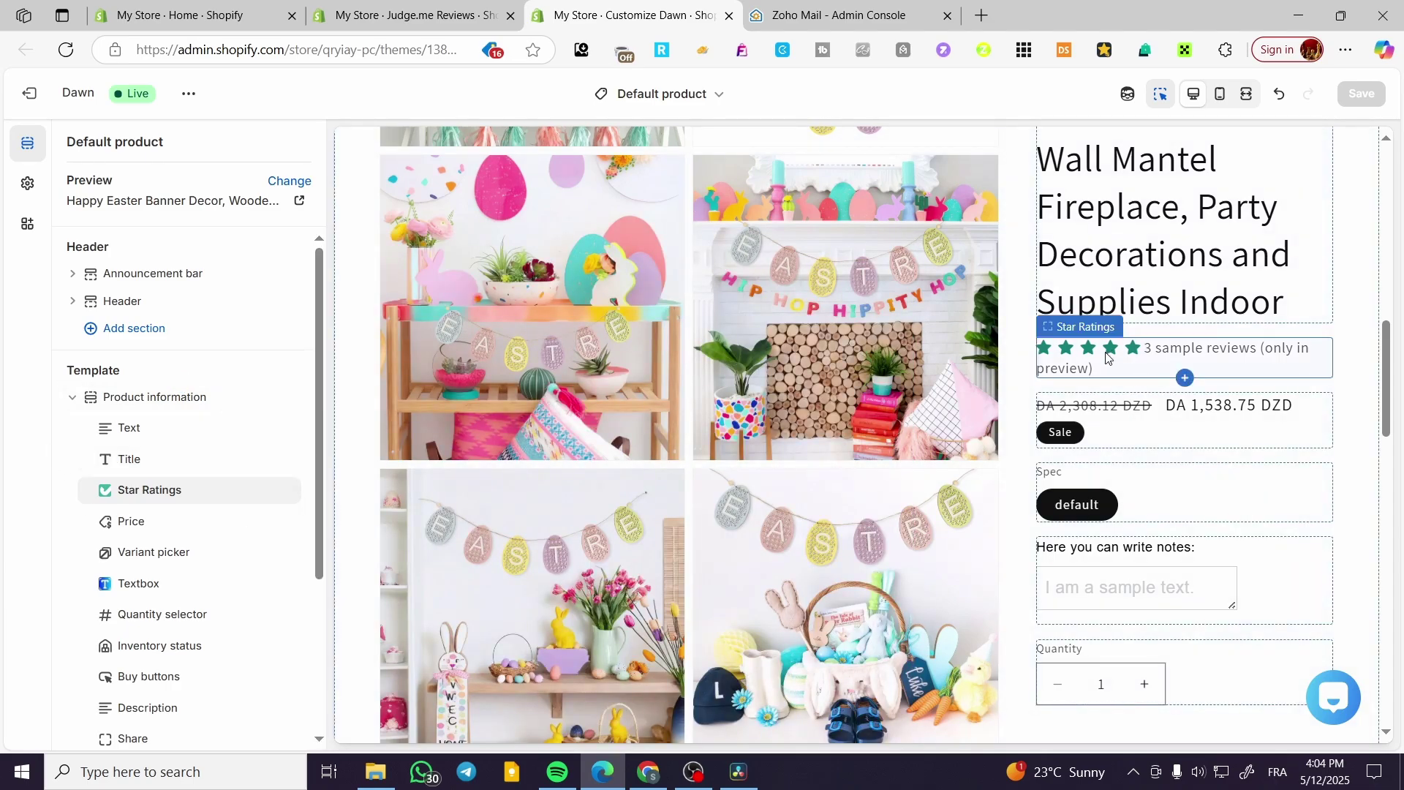
Step: Look through the app blocks that can be added below Price in Product information, and close the list without adding any
scroll(195, 583, "down", 2)
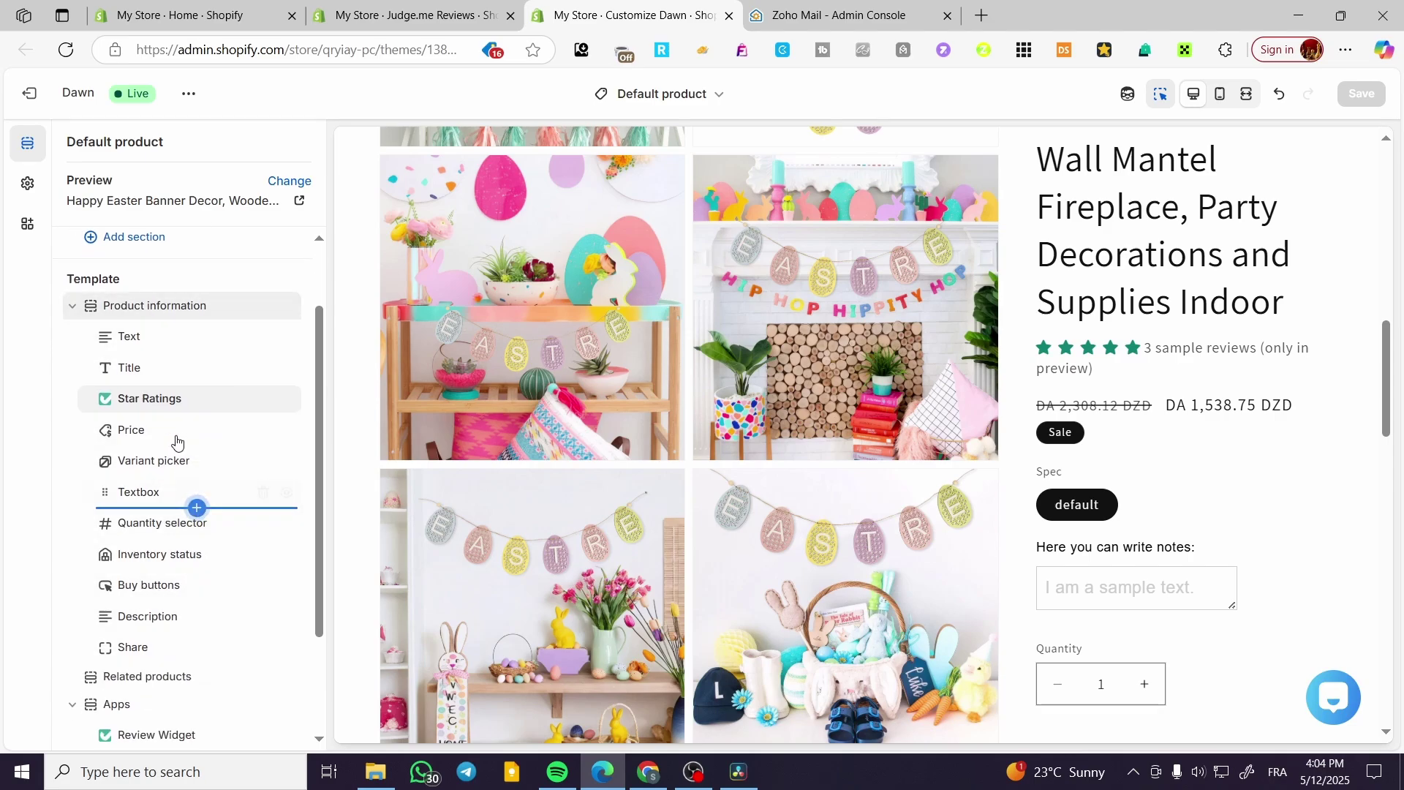
scroll(187, 468, "up", 2)
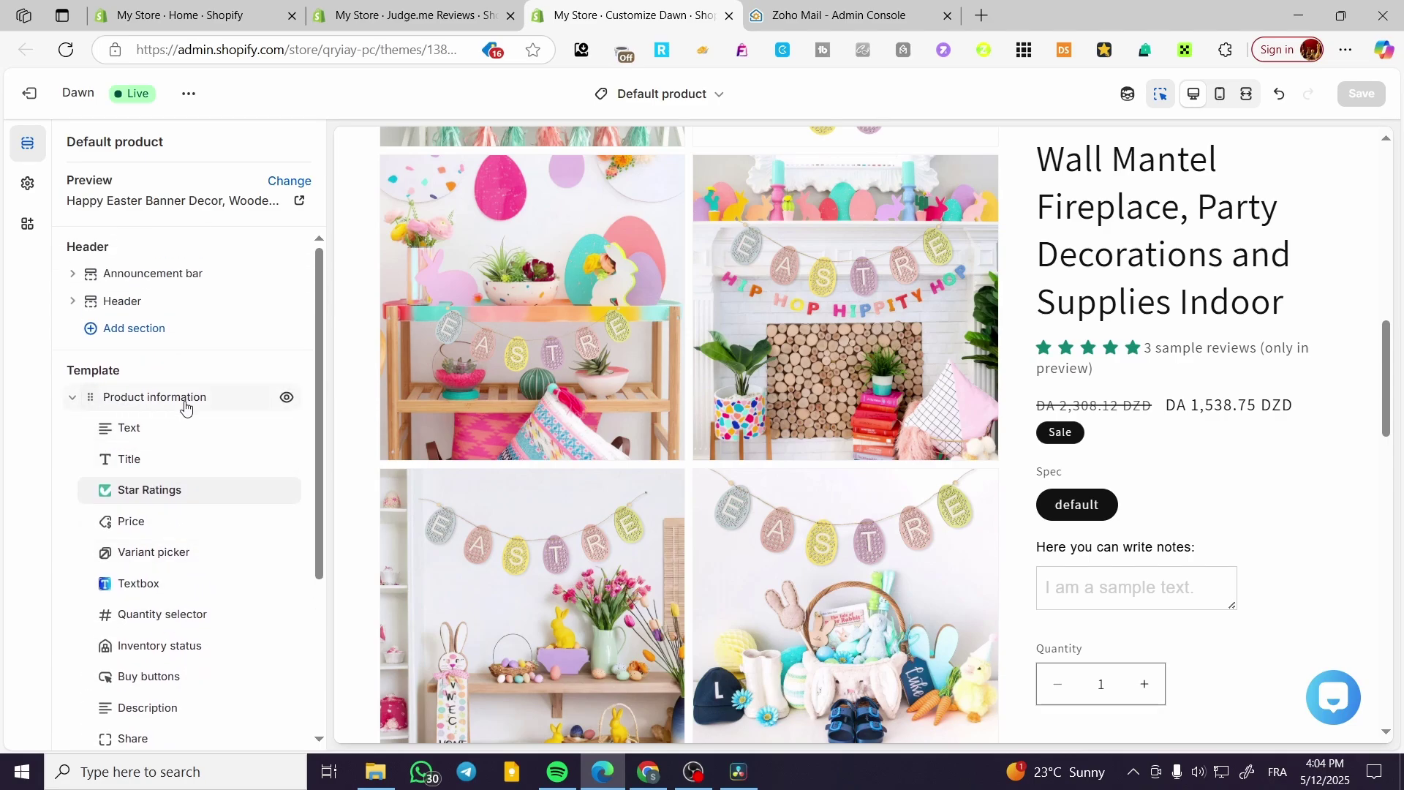
scroll(207, 626, "down", 2)
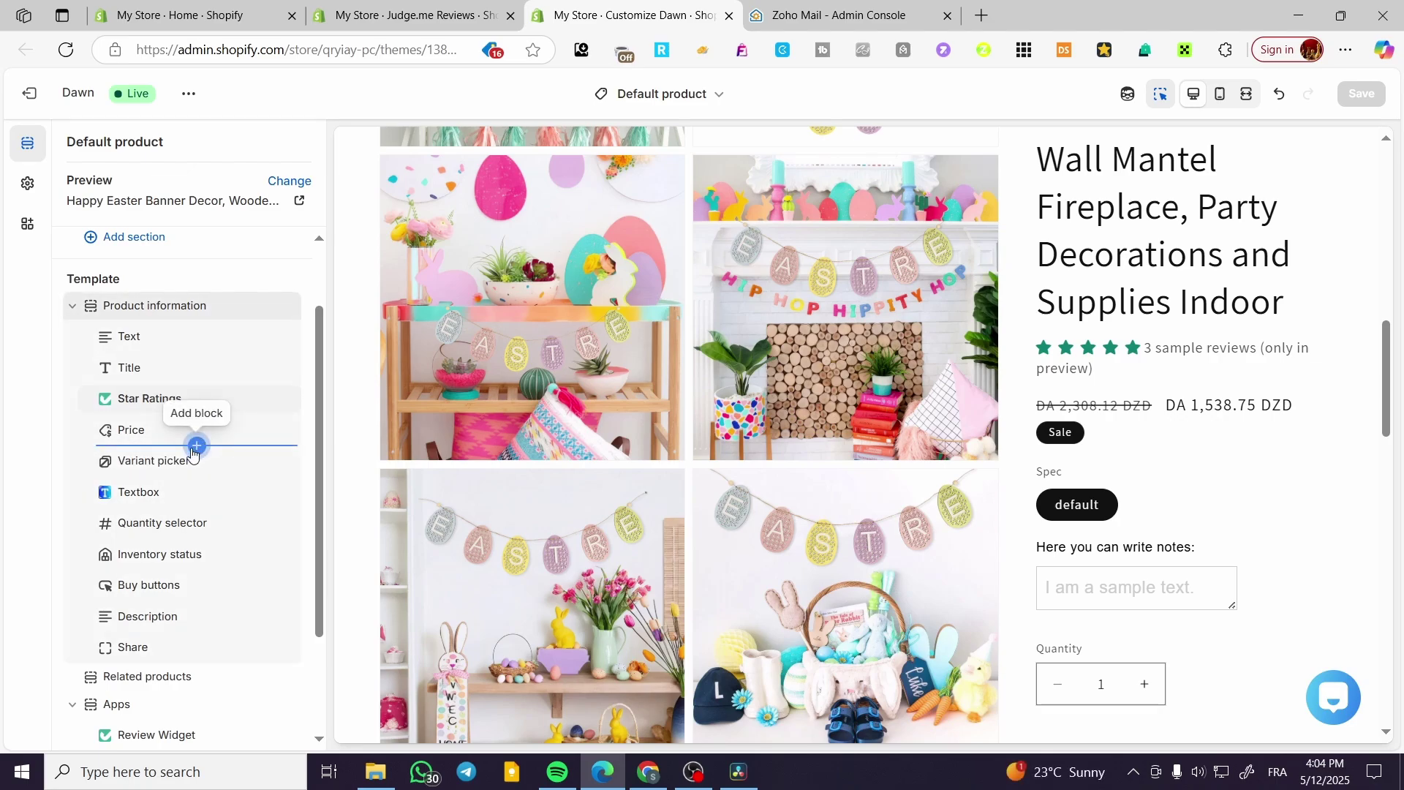
left_click(193, 448)
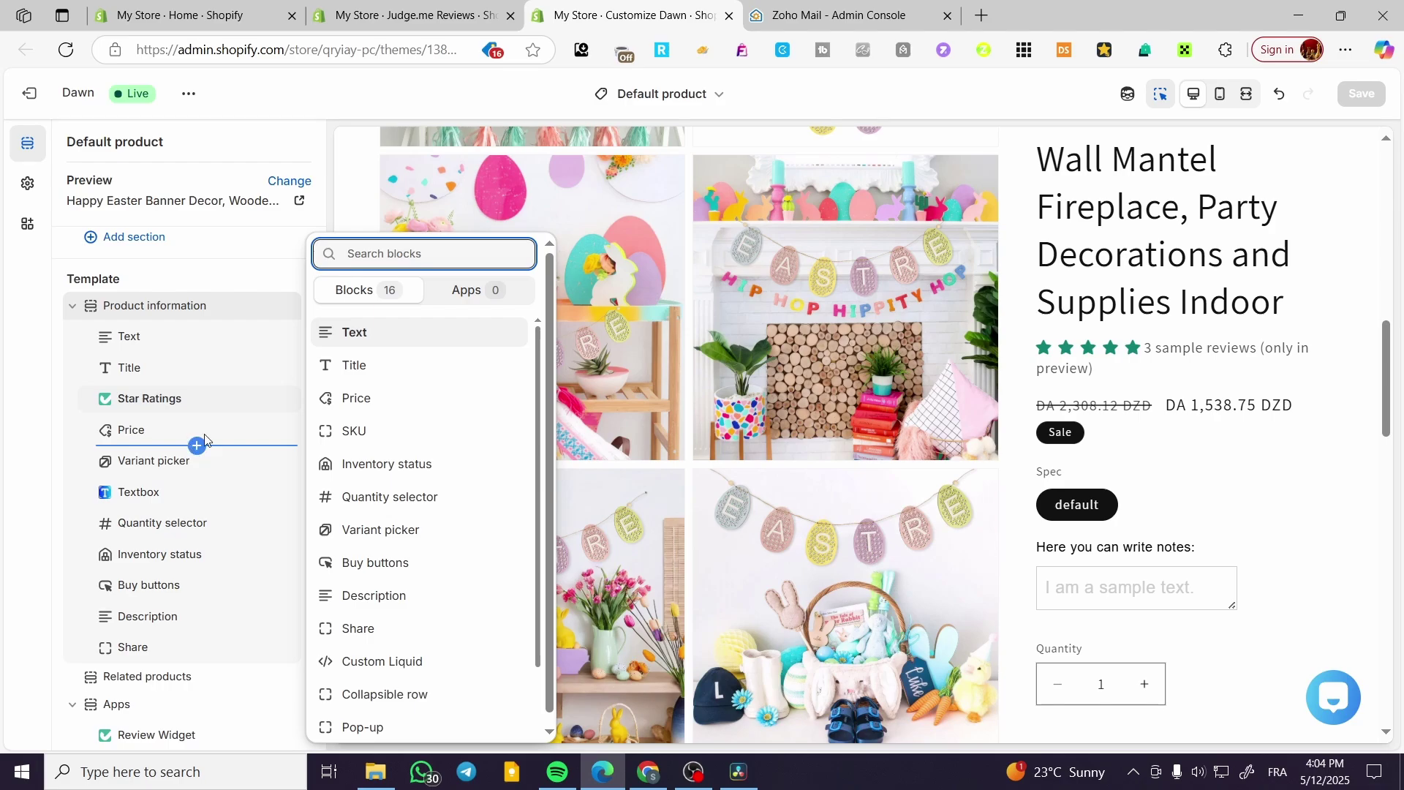
left_click(468, 290)
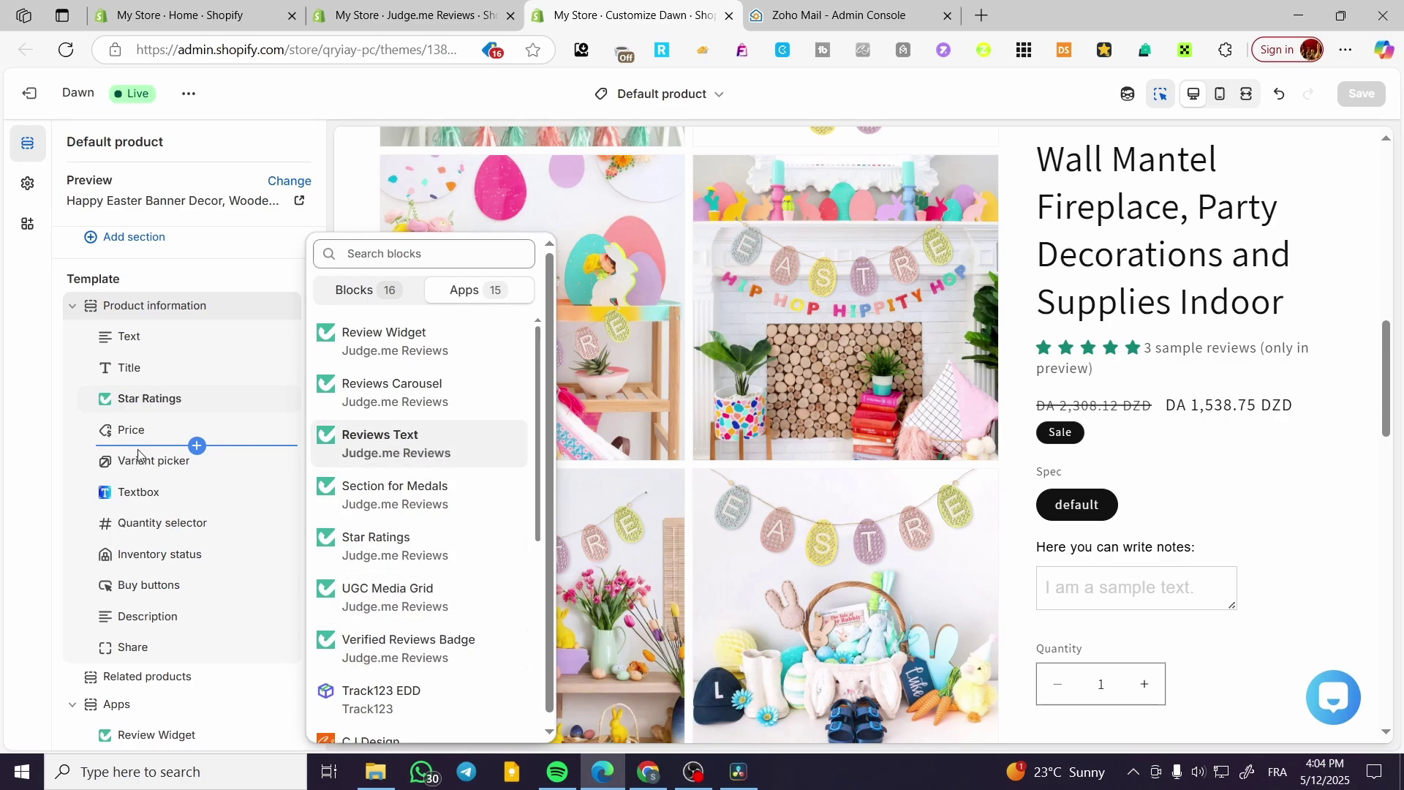
left_click(32, 517)
scroll(210, 539, "up", 2)
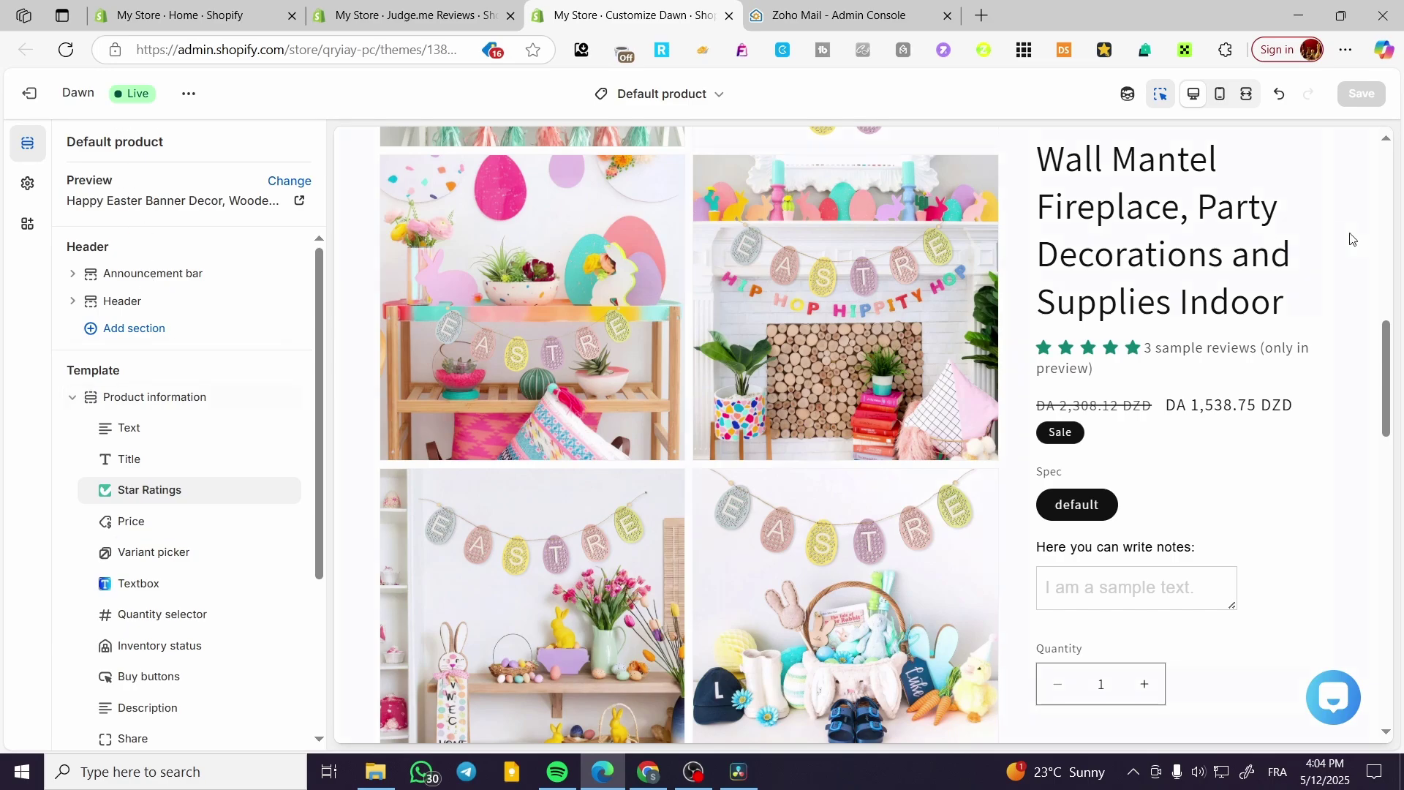
Step: Close the theme editor and advance the Judge.me onboarding past the Star Ratings Badge and Branding stages, keeping the default branding
left_click(726, 18)
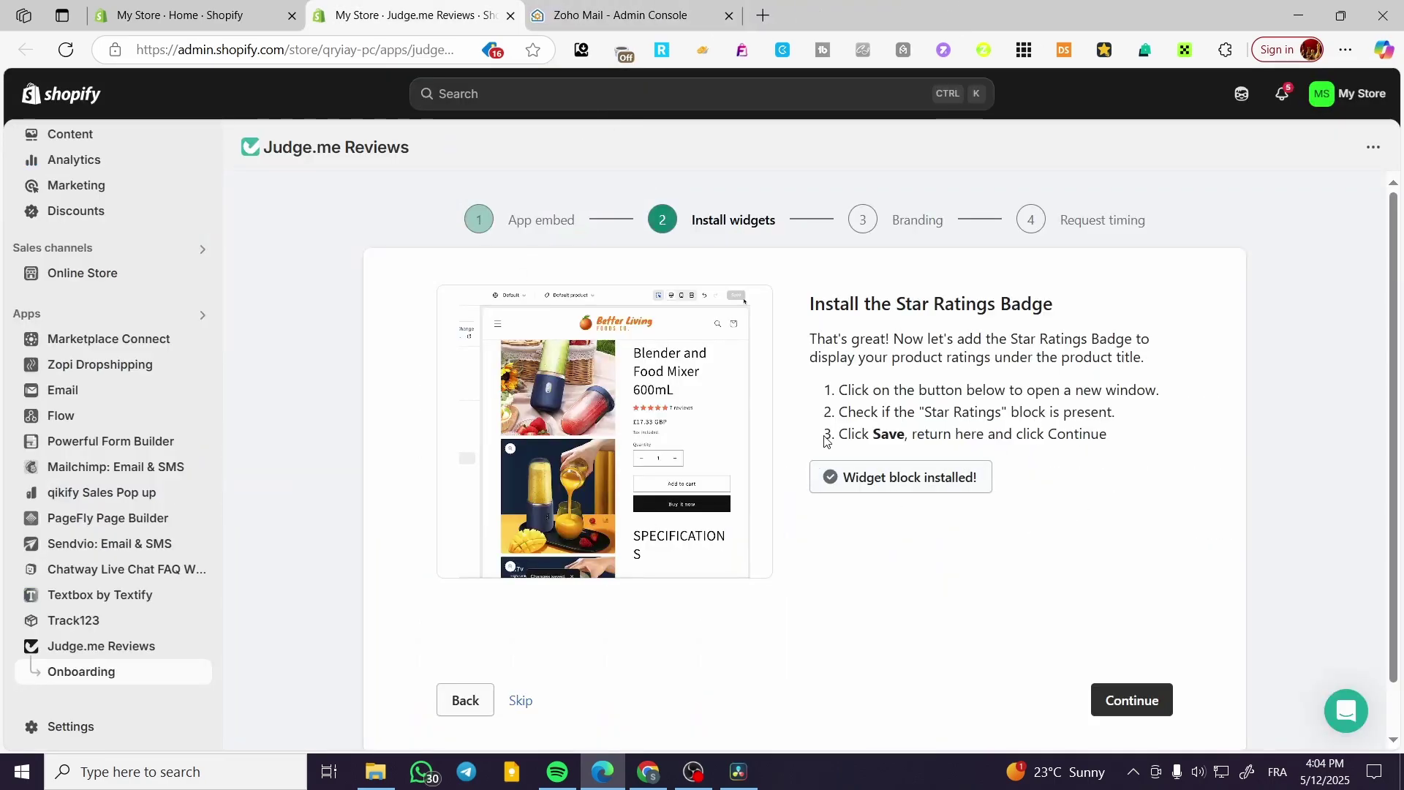
left_click(1132, 700)
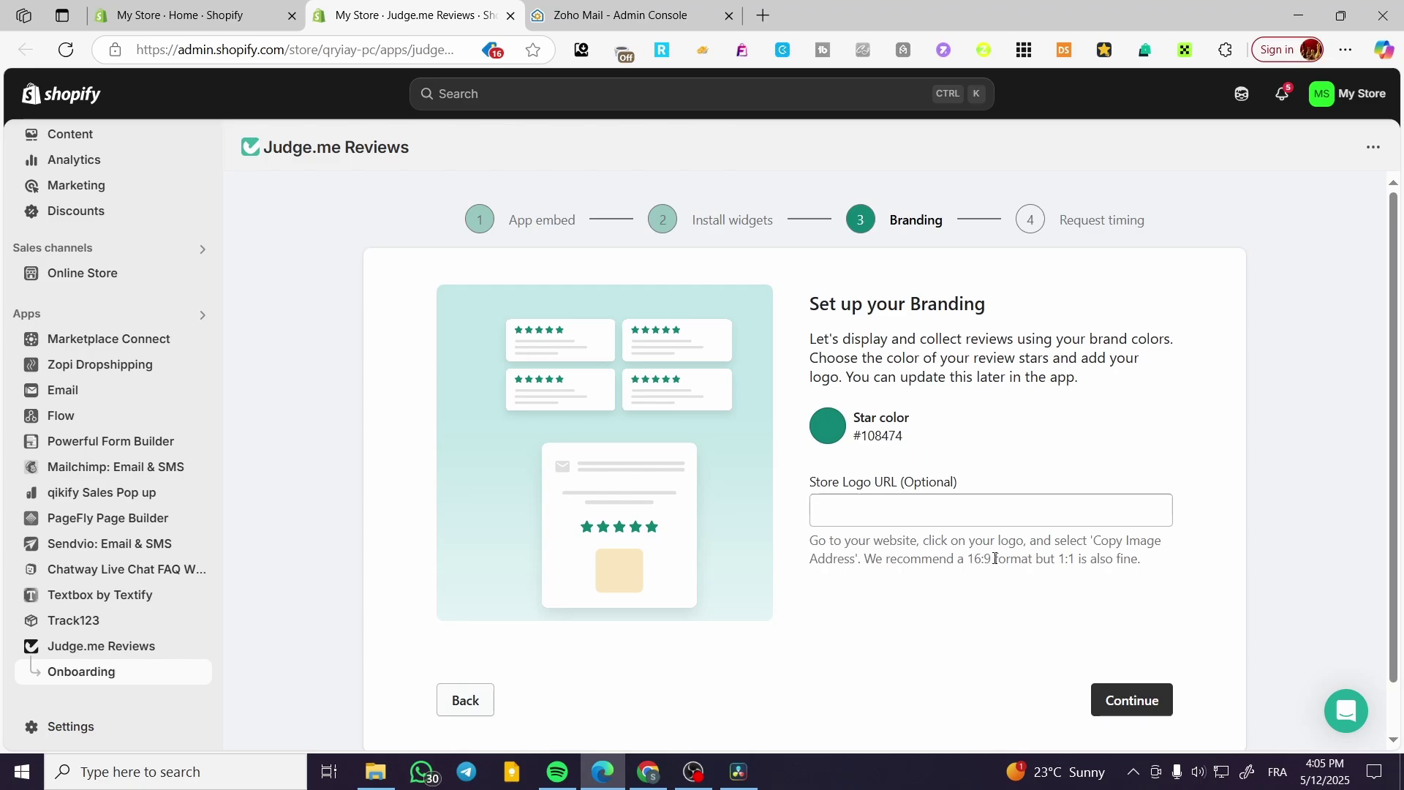
left_click_drag(1059, 560, 1087, 554)
left_click(1080, 557)
left_click(1155, 700)
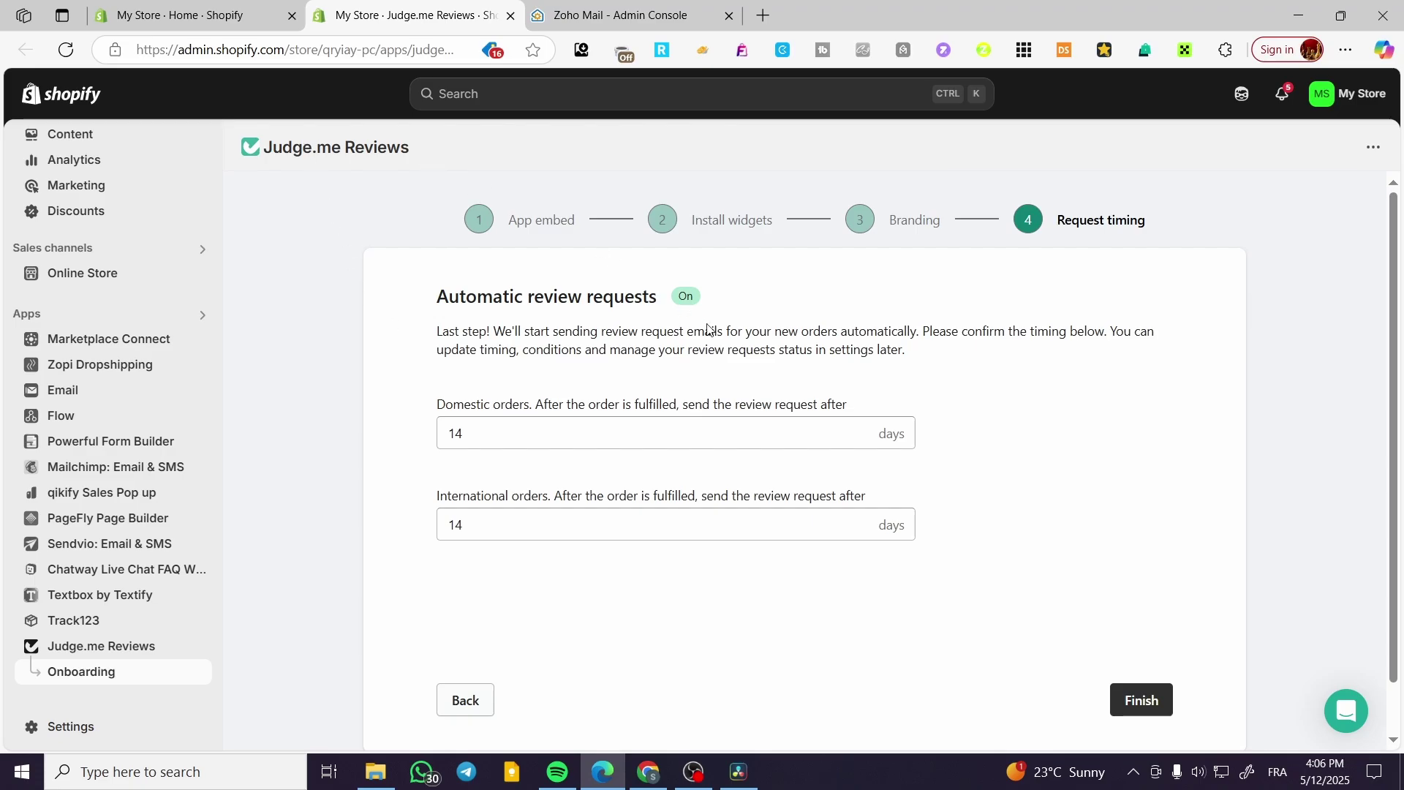
Step: Set automatic review requests to 10 days for domestic orders and 2 days for international orders, and finish the onboarding
double_click(439, 432)
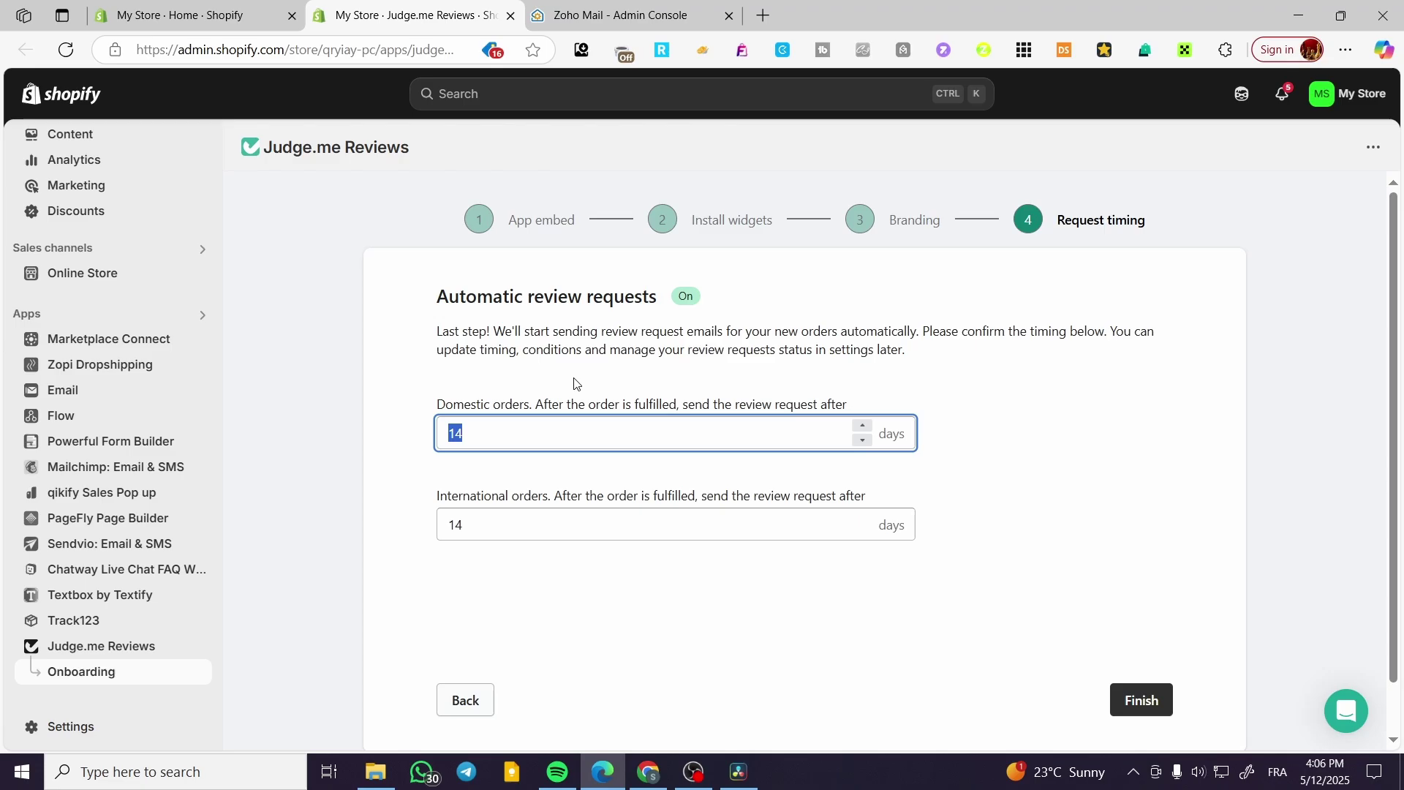
type("10")
left_click(472, 526)
double_click(454, 526)
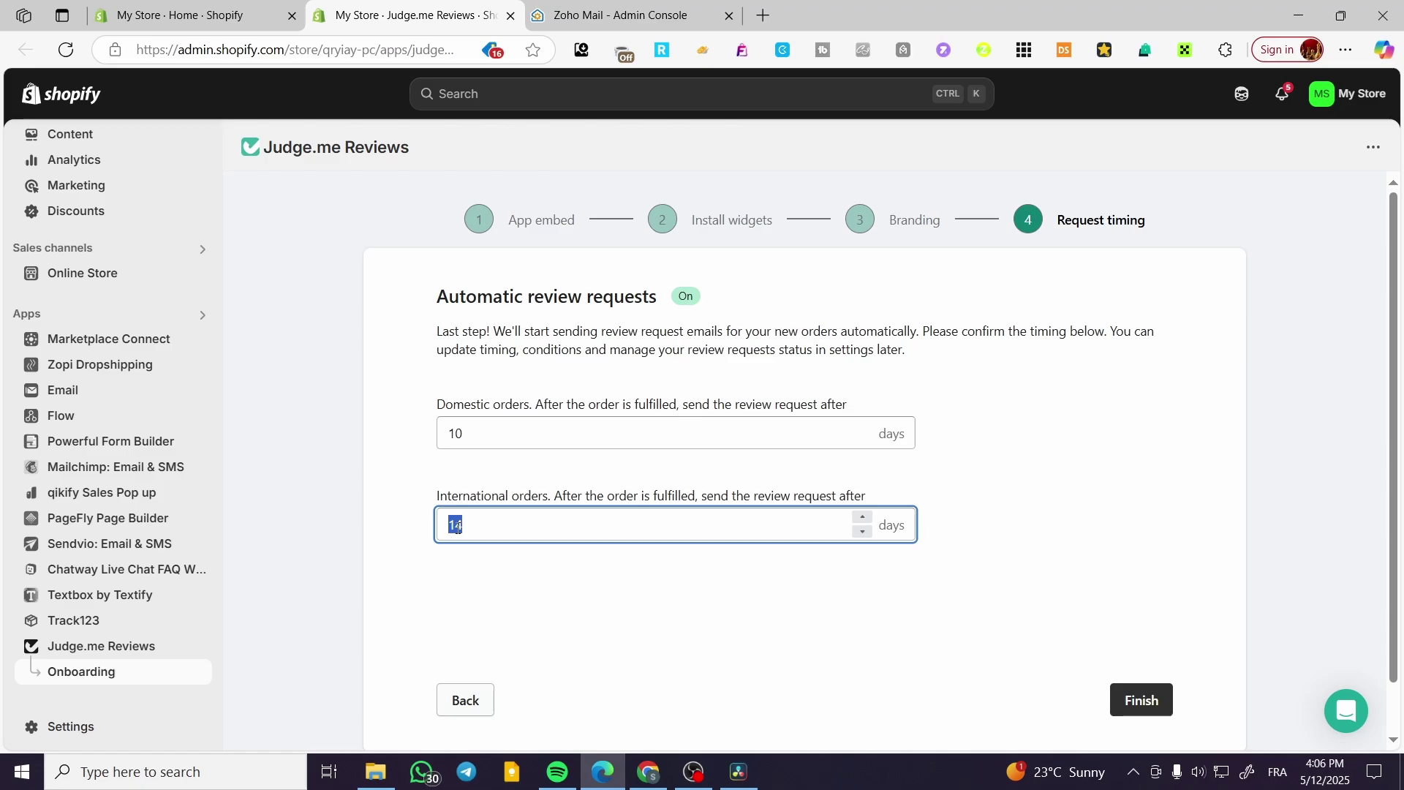
type("2")
left_click(509, 583)
left_click(1144, 702)
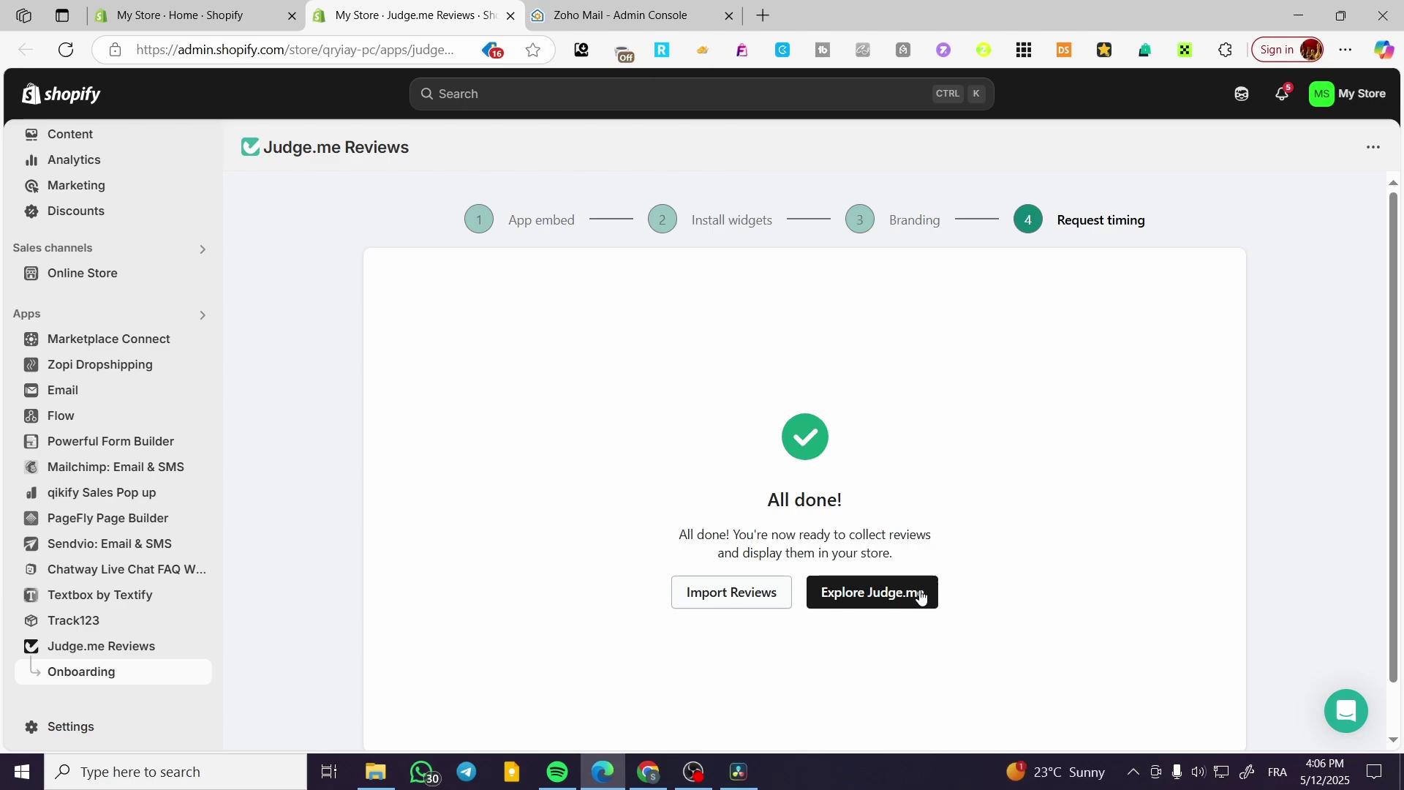
Step: Examine the review import options for CSV files, e-commerce platforms, the Import Wizard and syncing, and return to the Reviews Dashboard
left_click(772, 599)
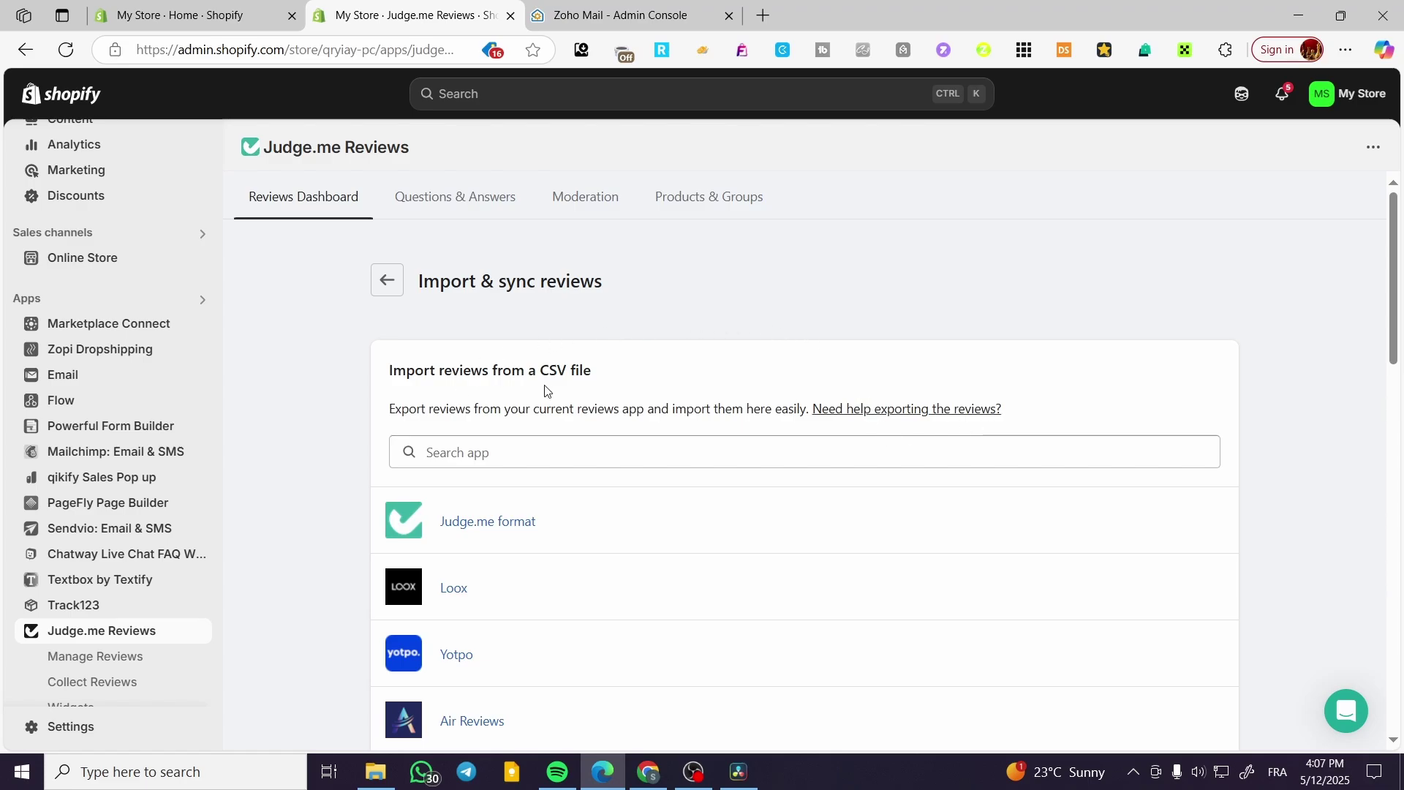
scroll(613, 379, "down", 5)
scroll(614, 378, "down", 1)
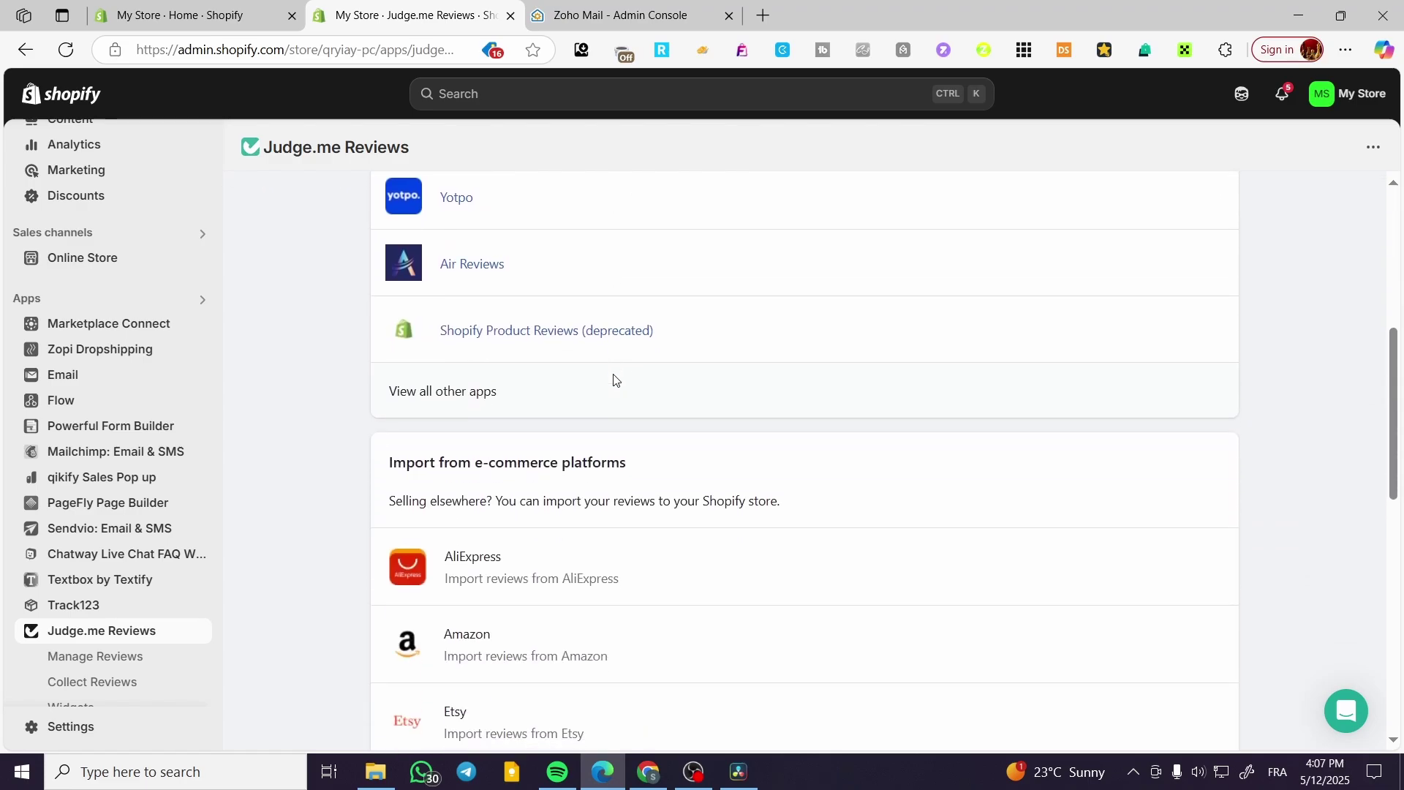
scroll(630, 374, "down", 2)
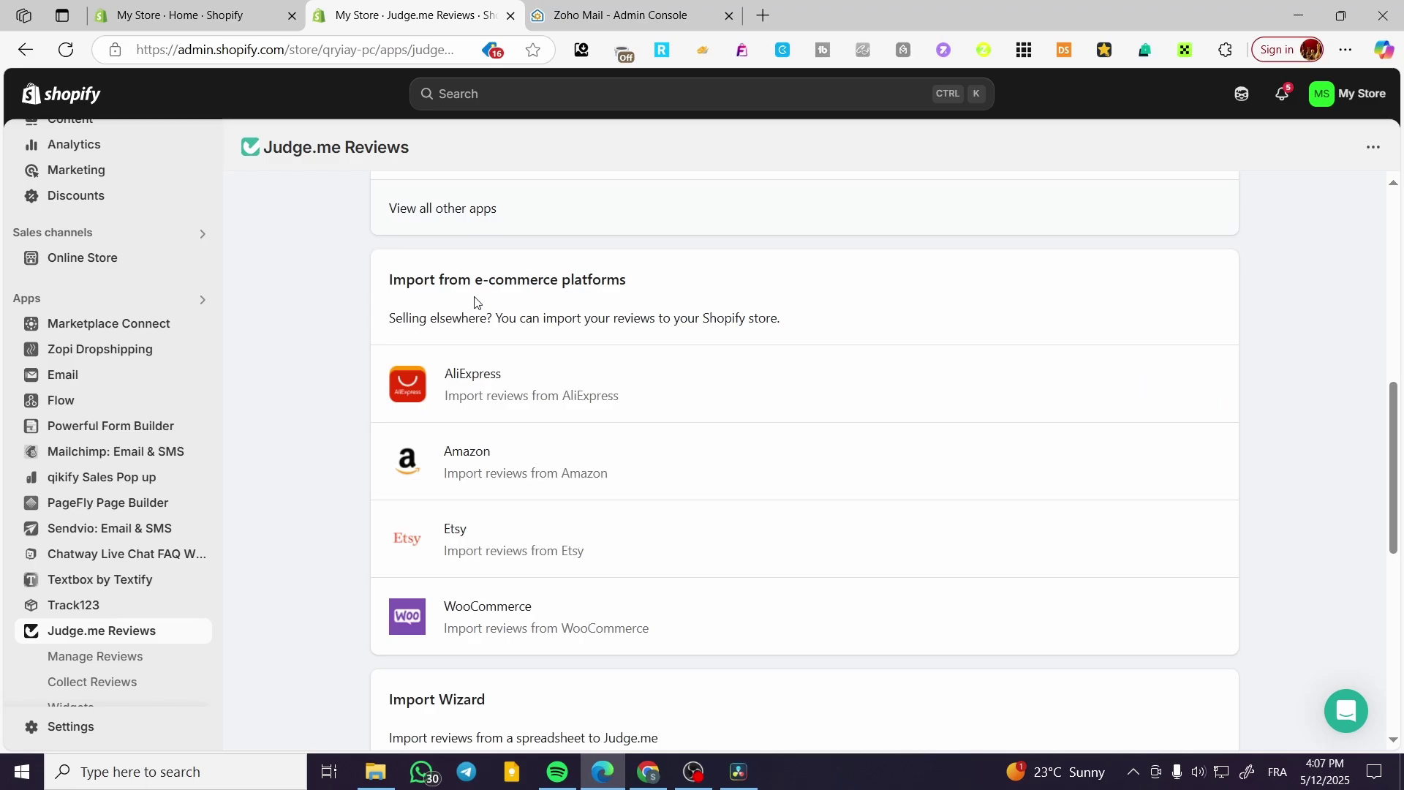
mouse_move(503, 388)
mouse_move(492, 458)
scroll(475, 511, "down", 2)
scroll(541, 433, "down", 5)
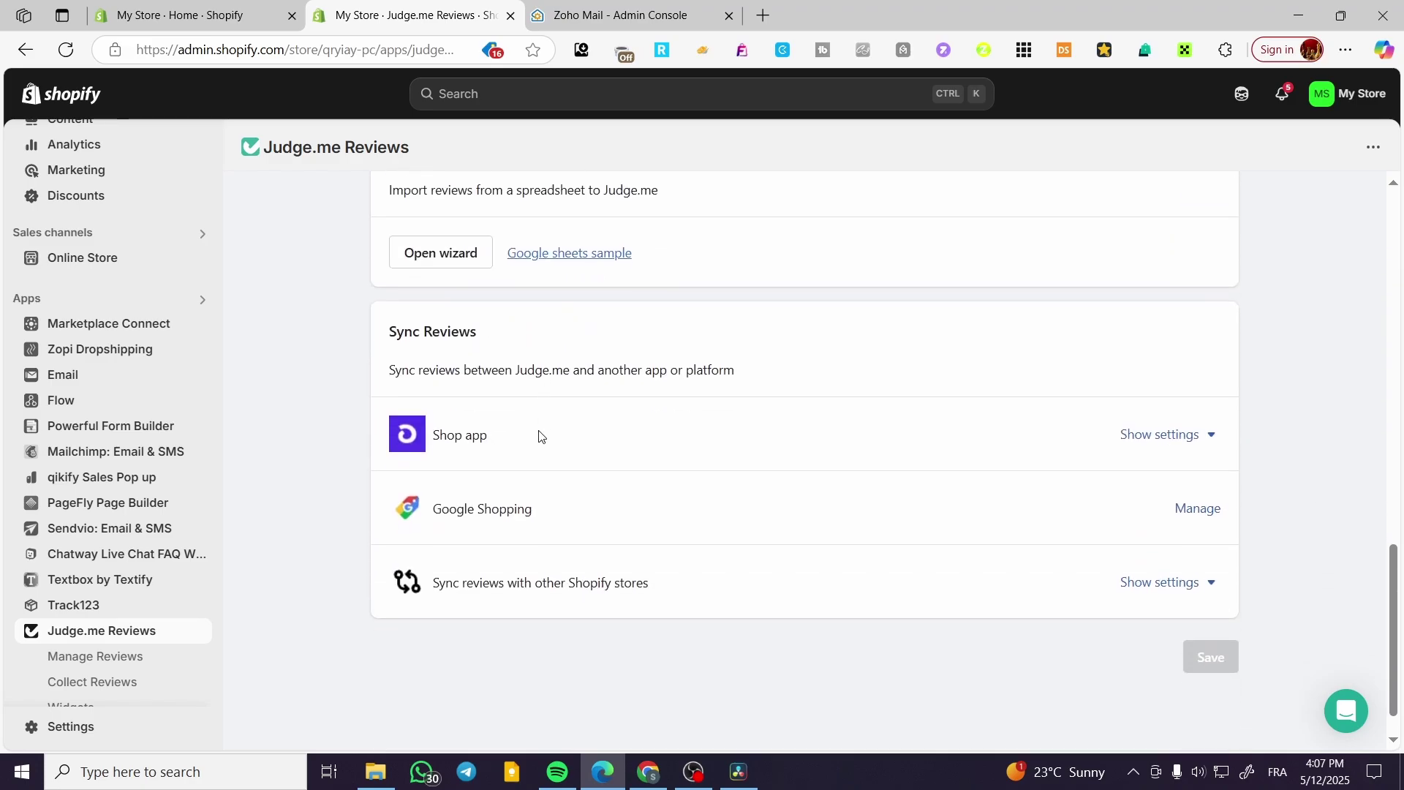
scroll(931, 458, "up", 10)
scroll(934, 458, "up", 5)
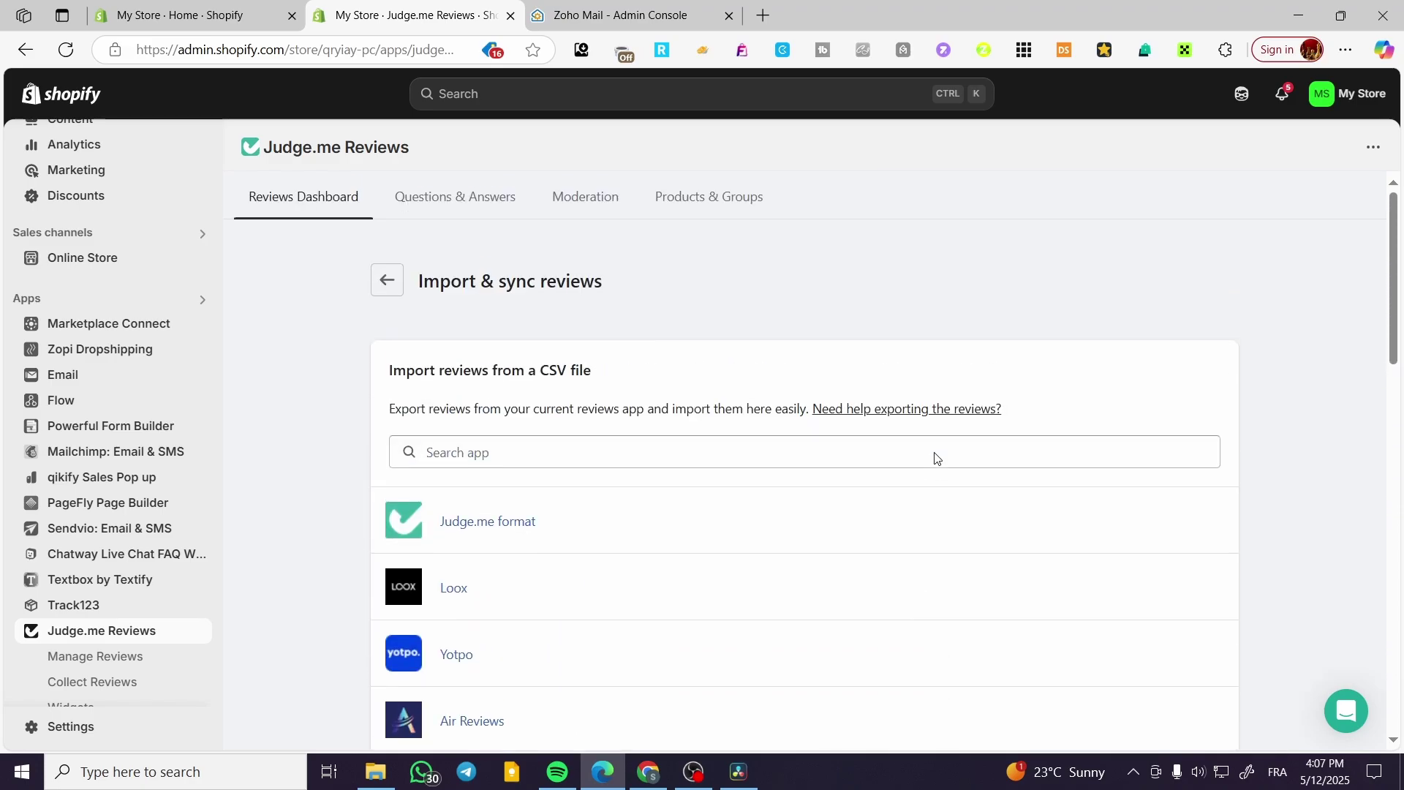
left_click(401, 283)
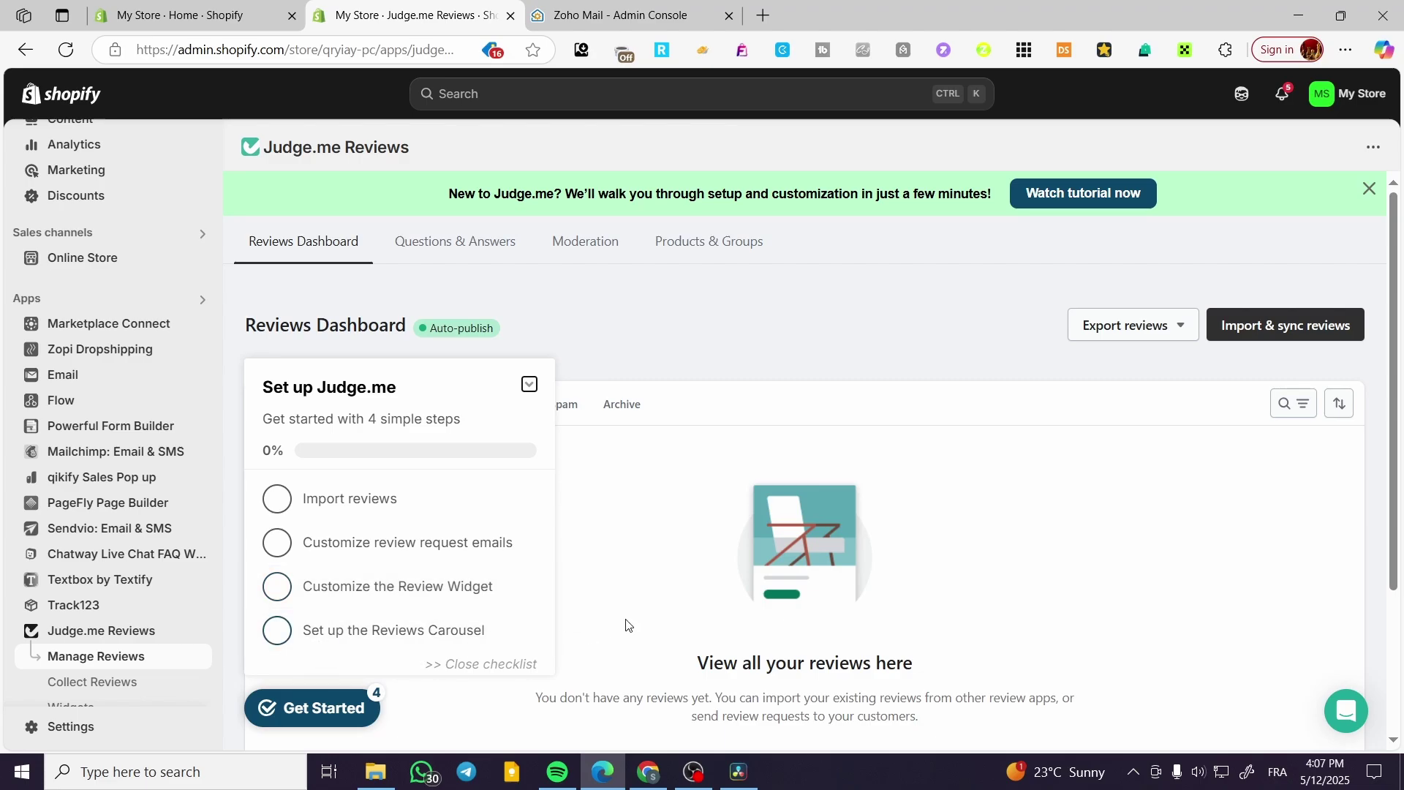
Step: Collapse the Set up Judge.me checklist and look over the Reviews Dashboard
left_click(731, 492)
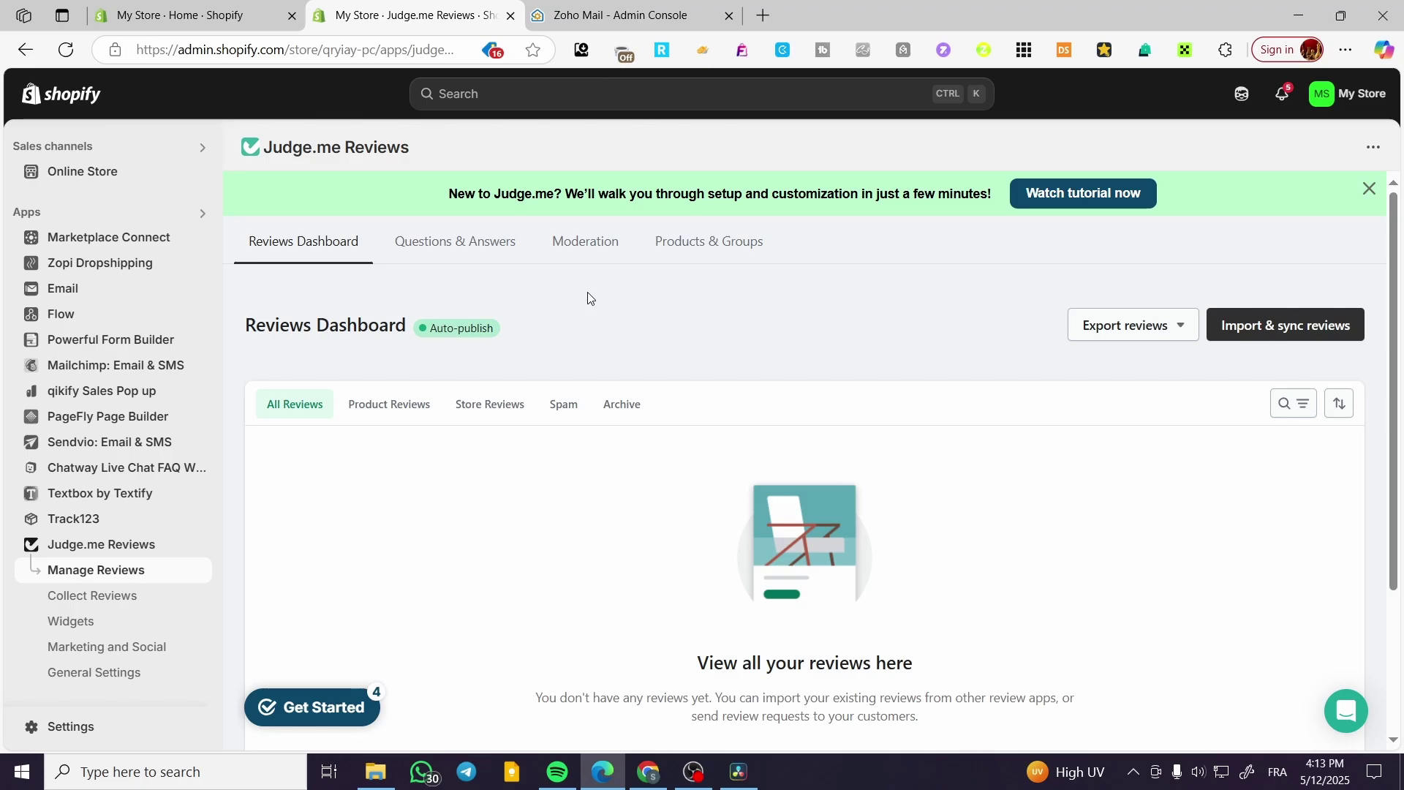
scroll(325, 283, "down", 1)
scroll(325, 282, "up", 1)
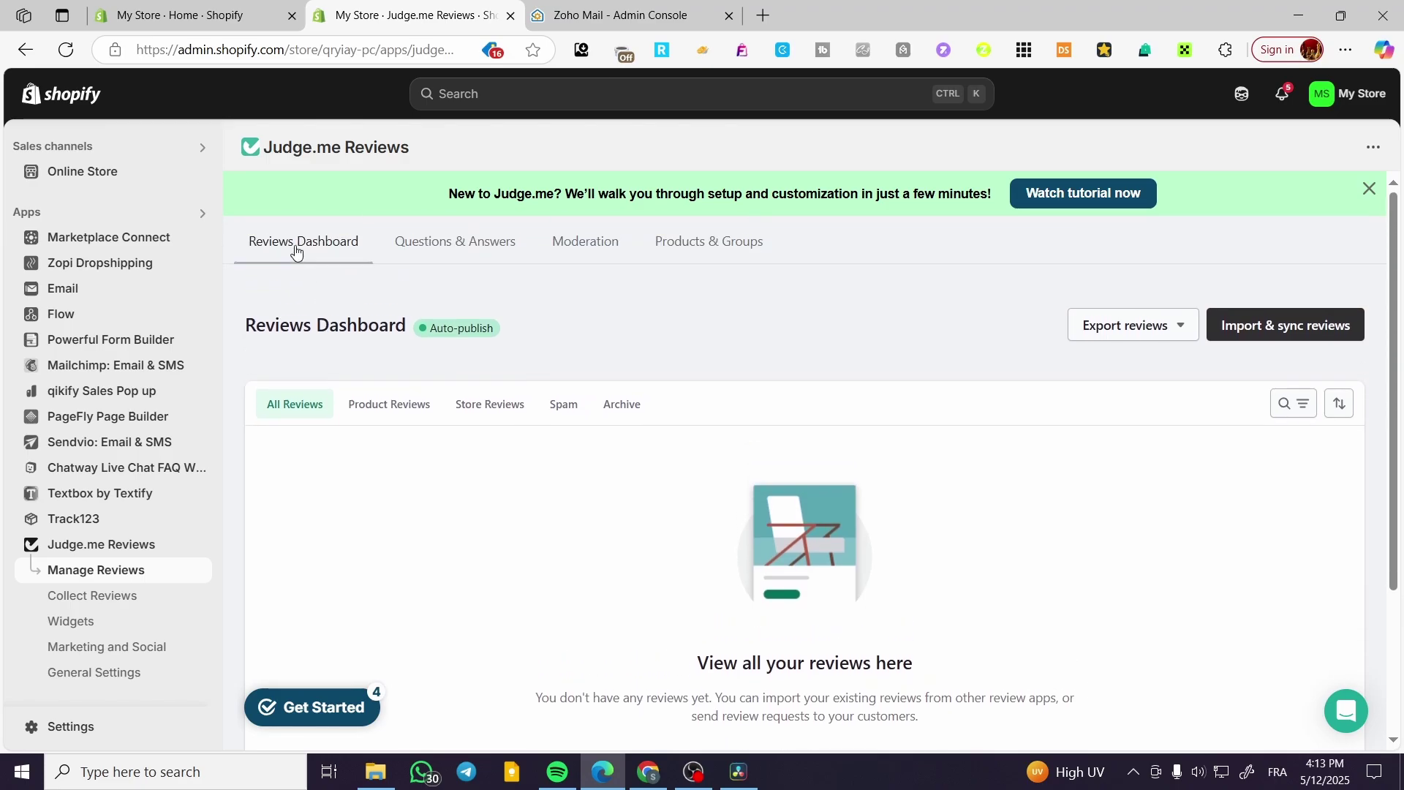
scroll(492, 263, "down", 1)
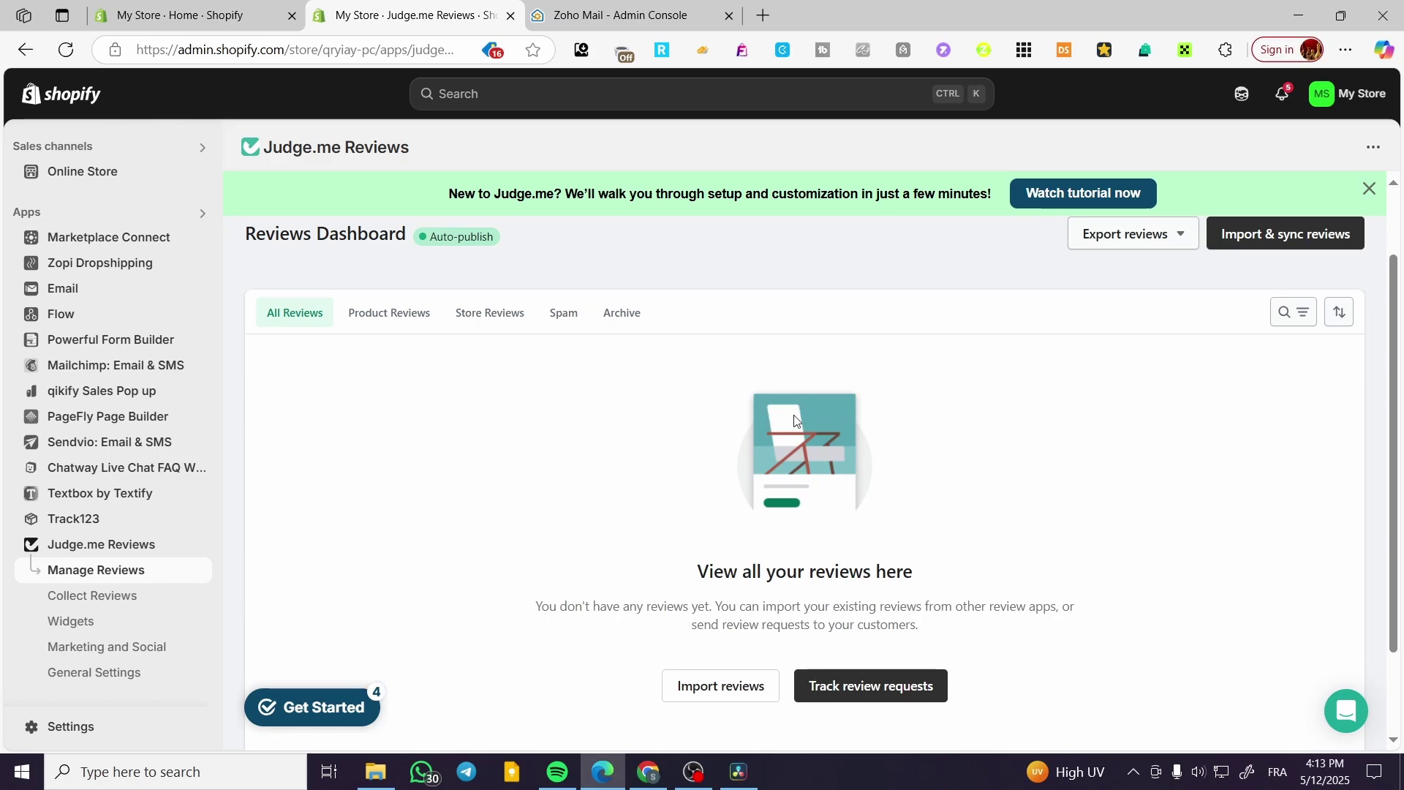
Step: Open Import & sync reviews from the dashboard, check the apps and platforms available for importing, and return to the dashboard
left_click(1257, 241)
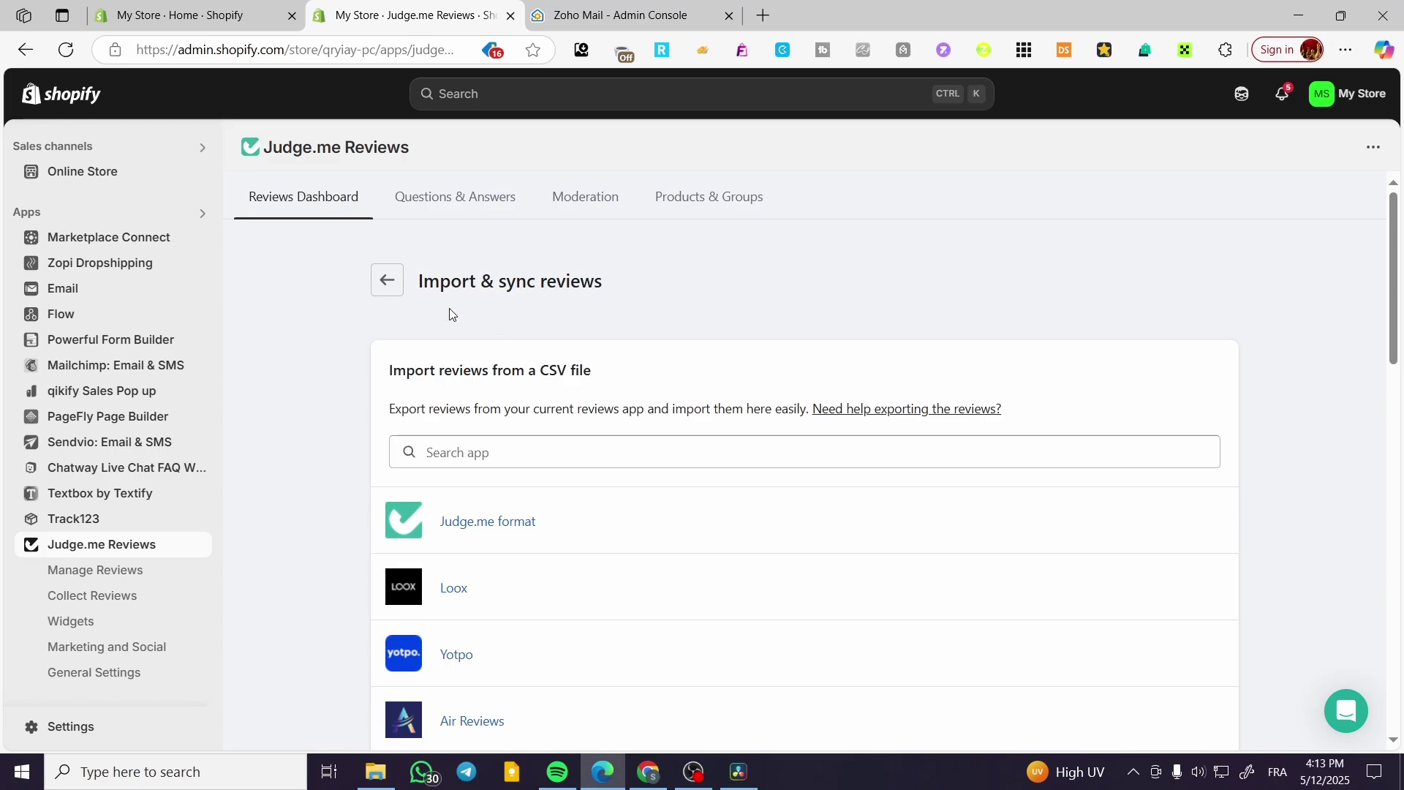
scroll(545, 391, "down", 2)
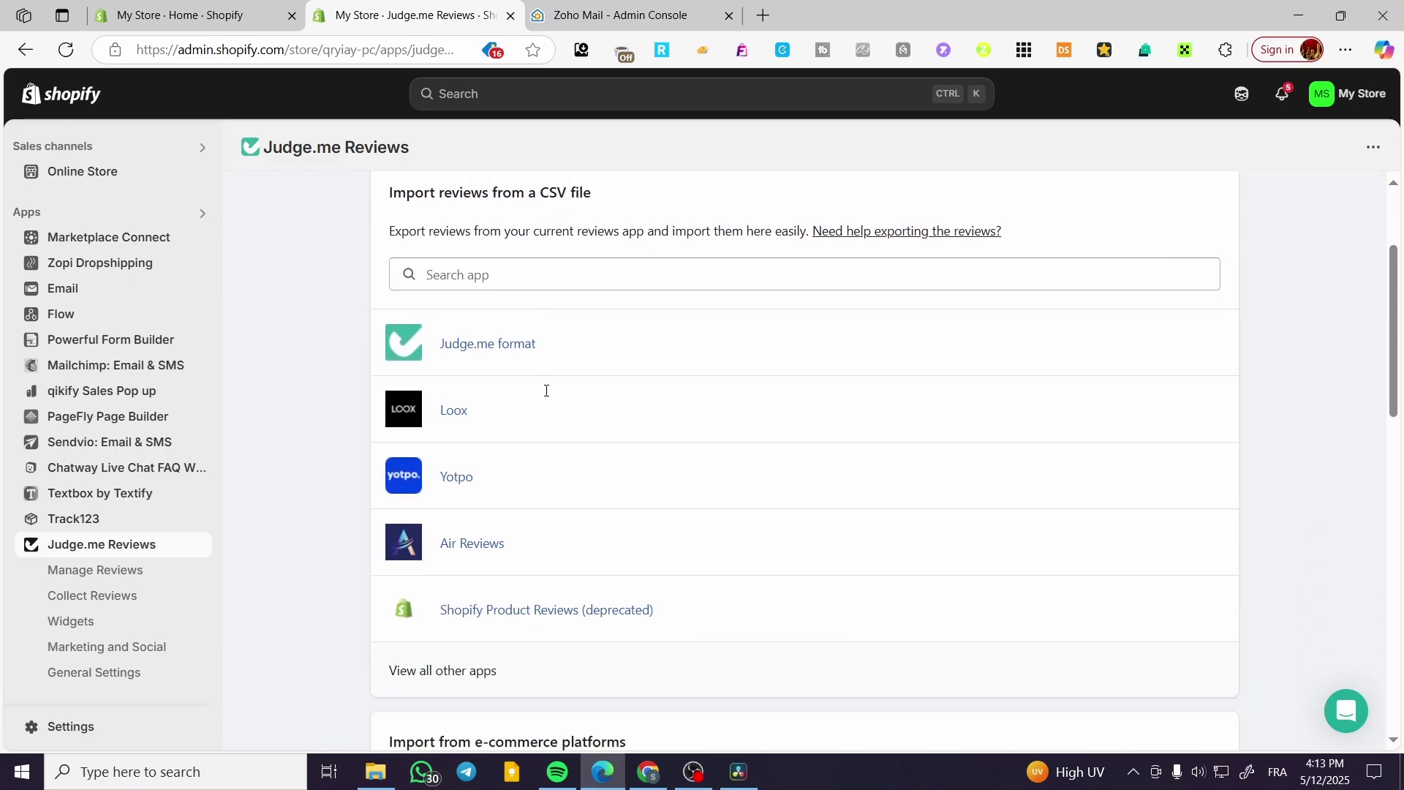
scroll(545, 391, "down", 1)
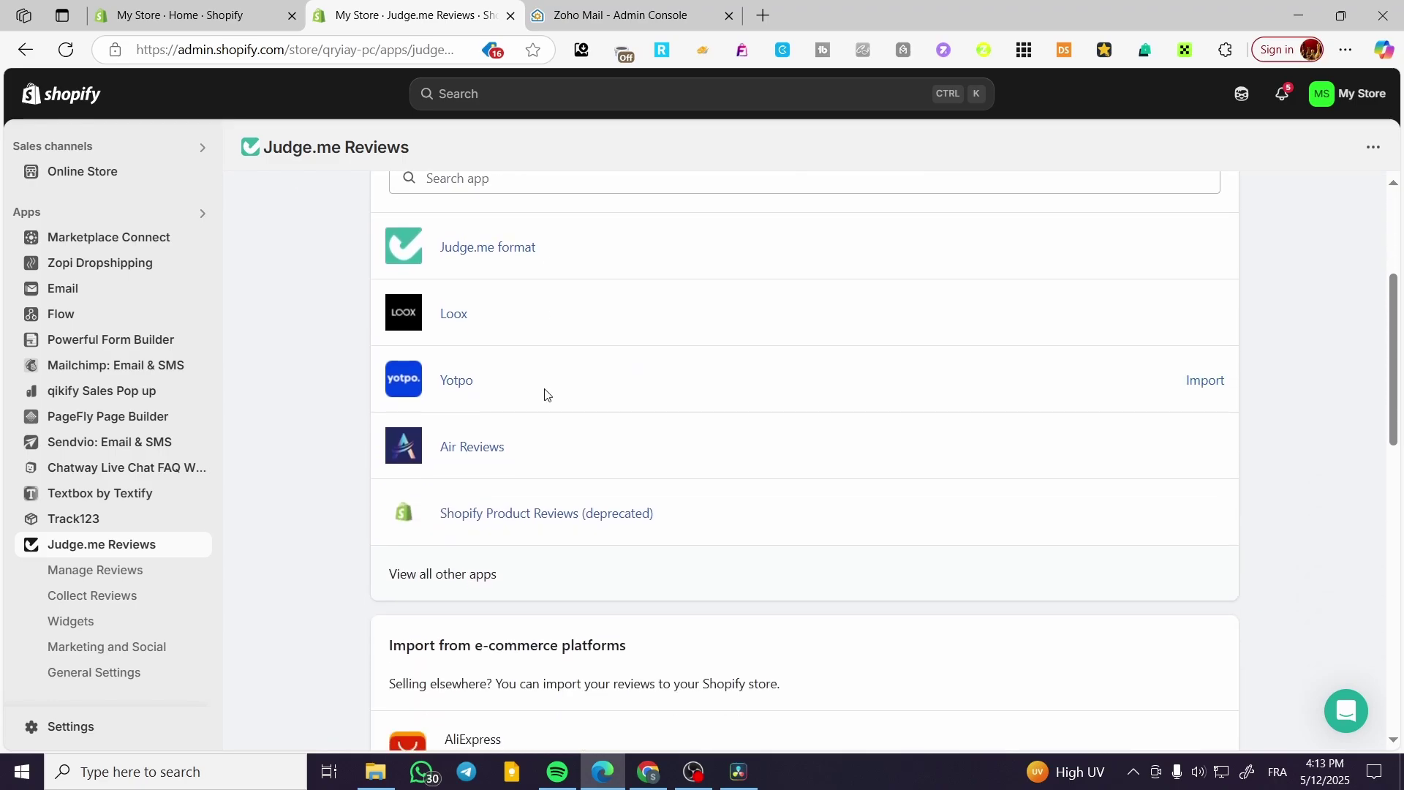
scroll(541, 399, "down", 2)
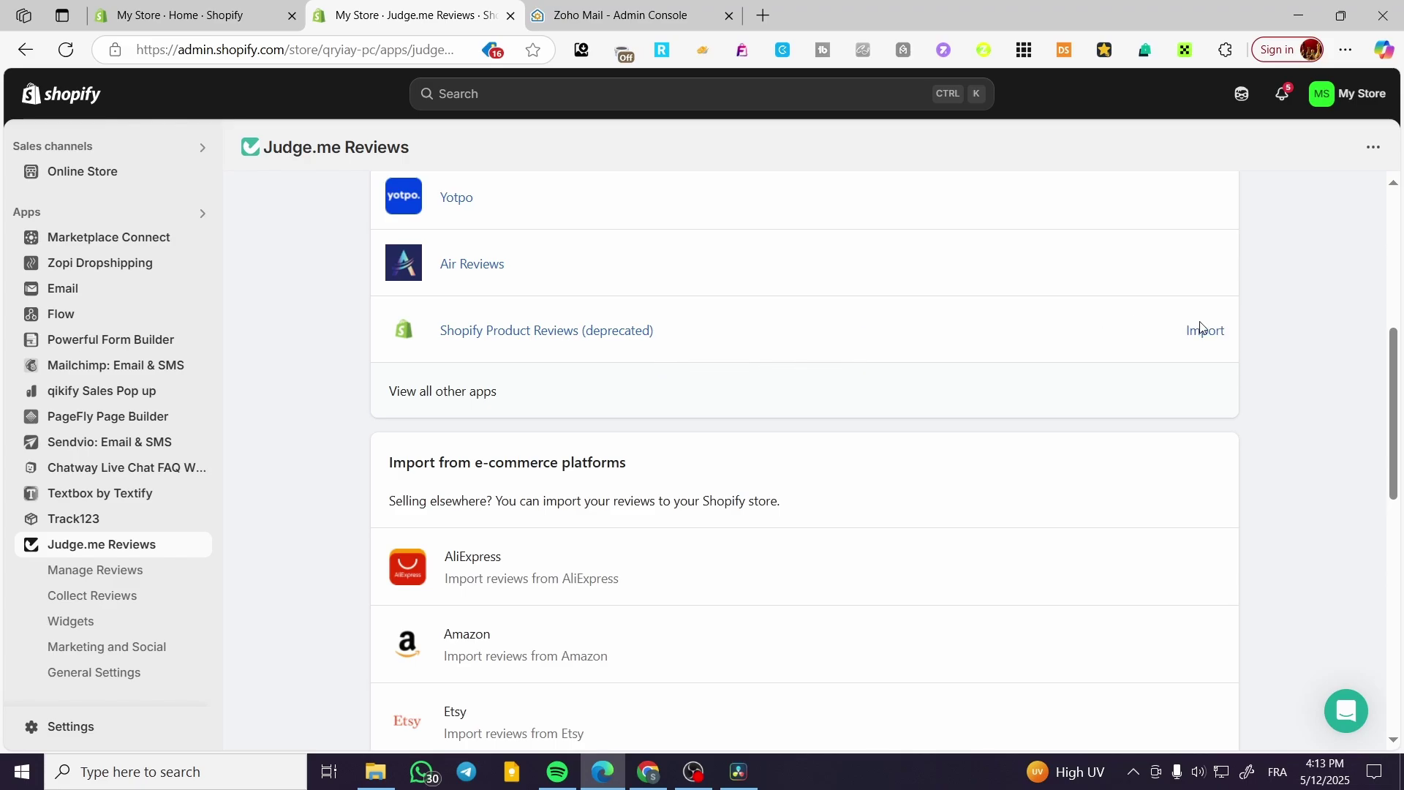
scroll(767, 322, "up", 5)
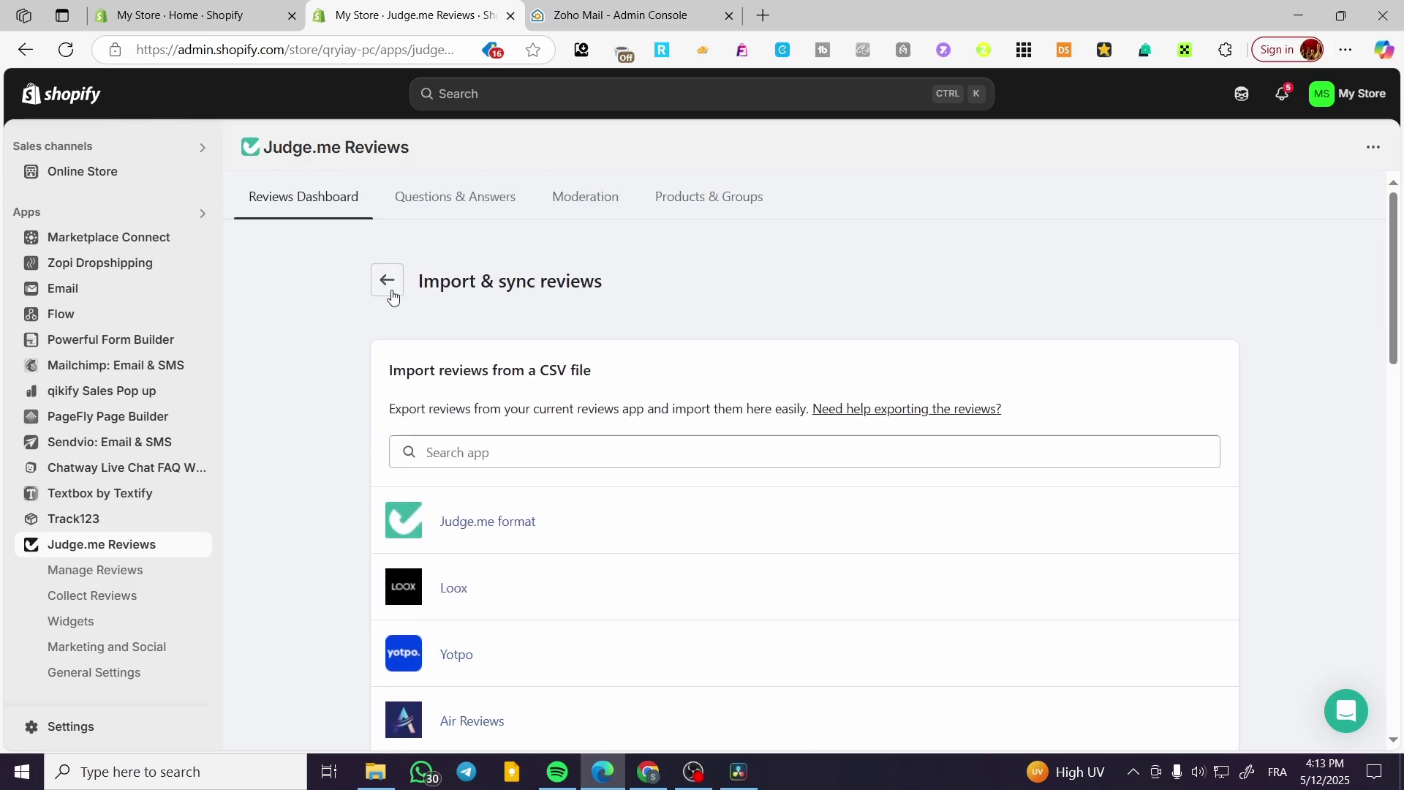
left_click(388, 280)
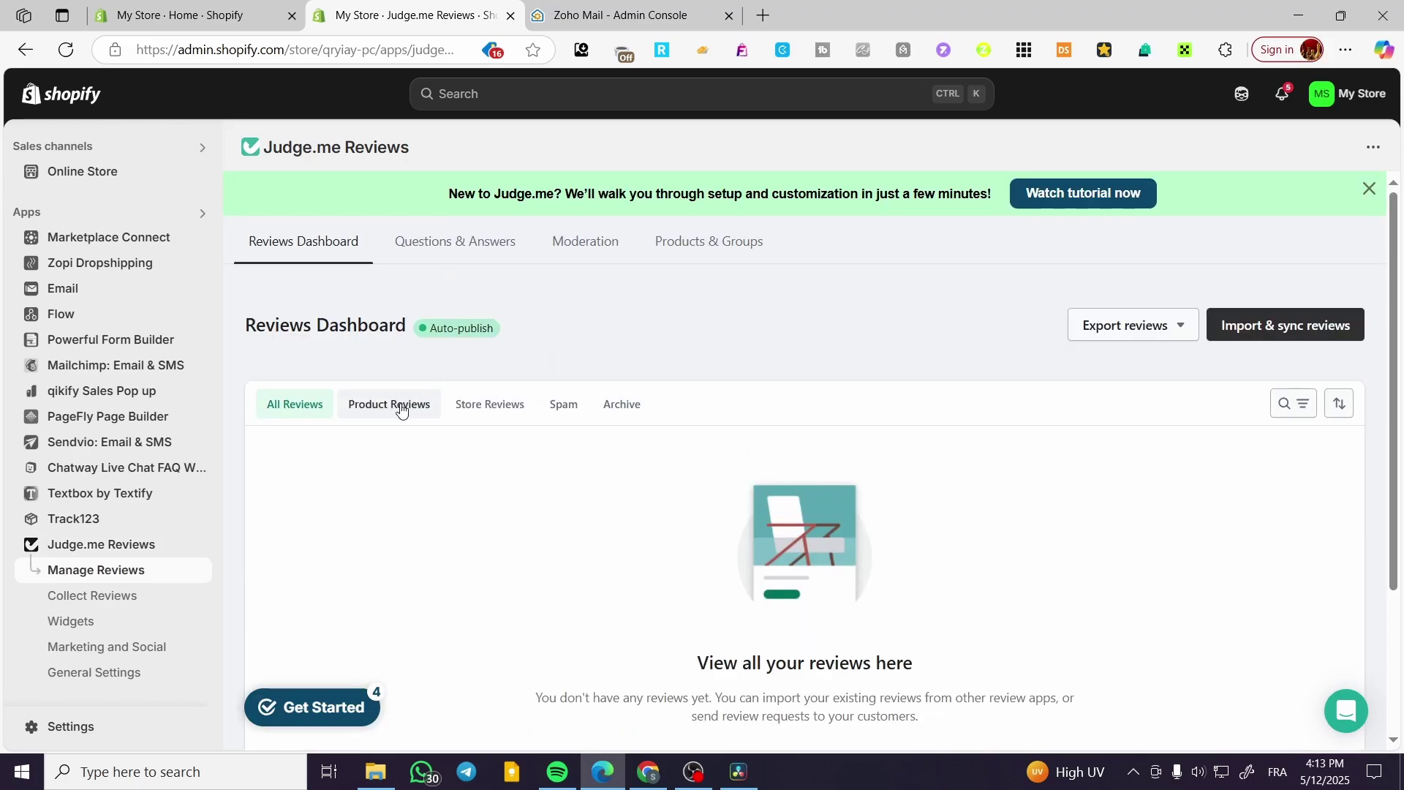
Step: View the Product Reviews, All Reviews and Store Reviews lists on the Reviews Dashboard
left_click(400, 407)
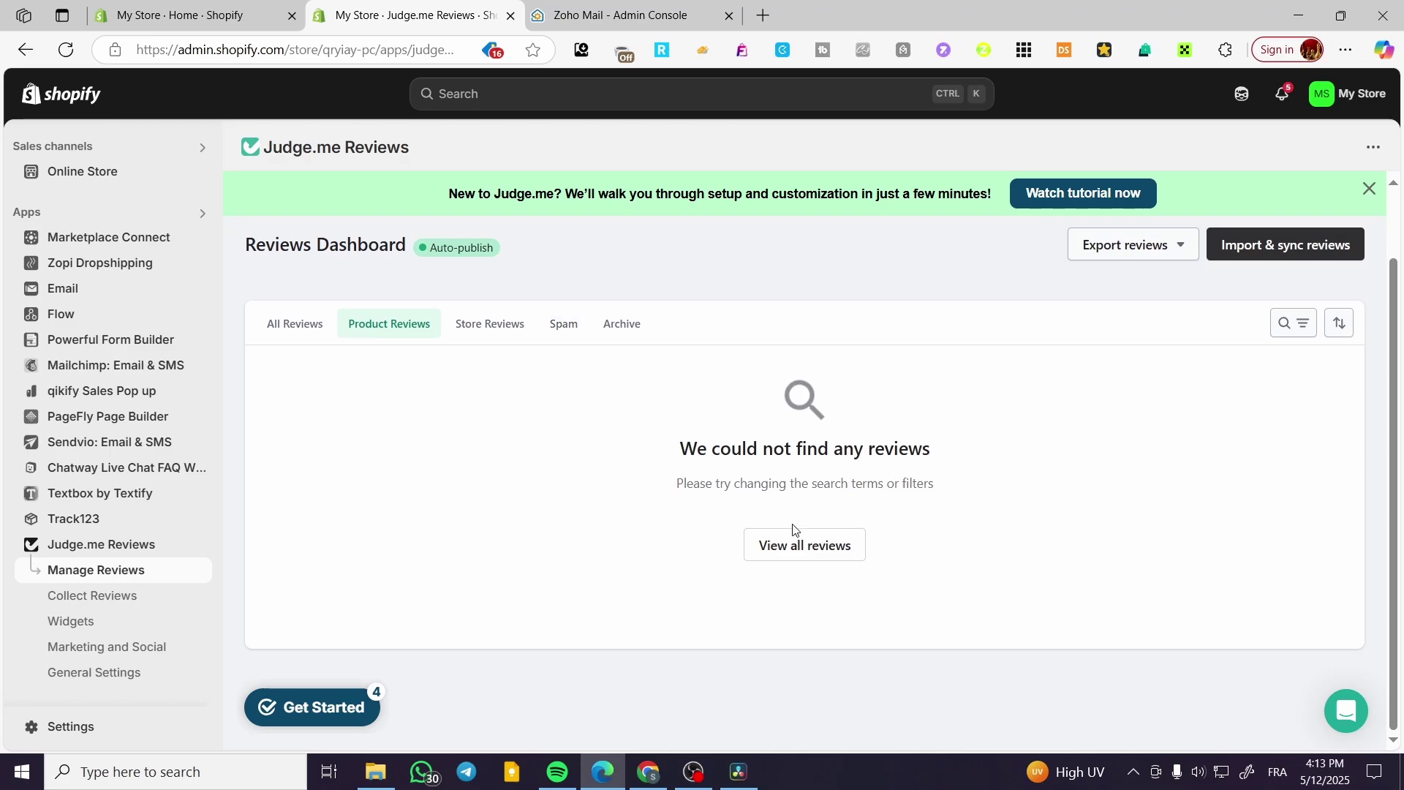
left_click(796, 544)
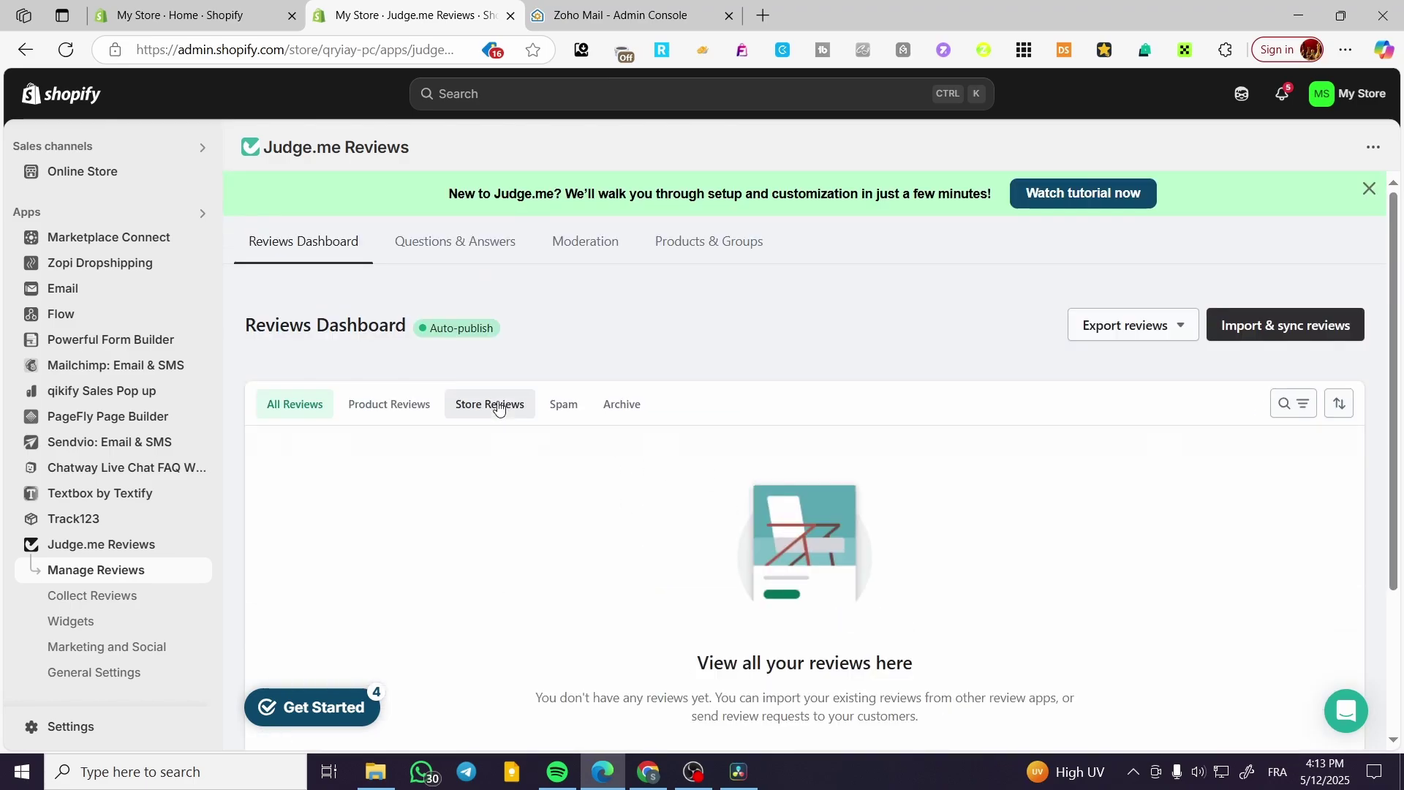
left_click(491, 401)
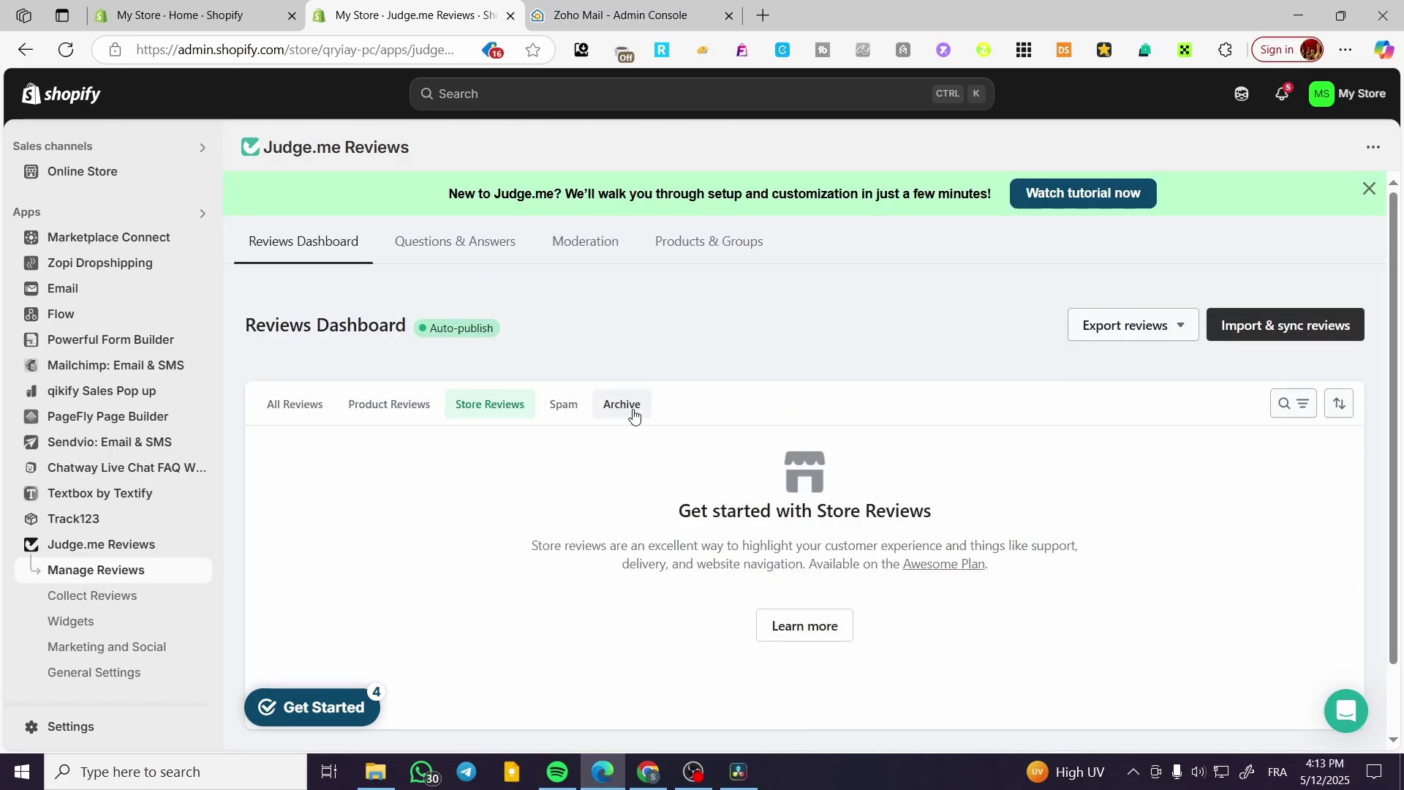
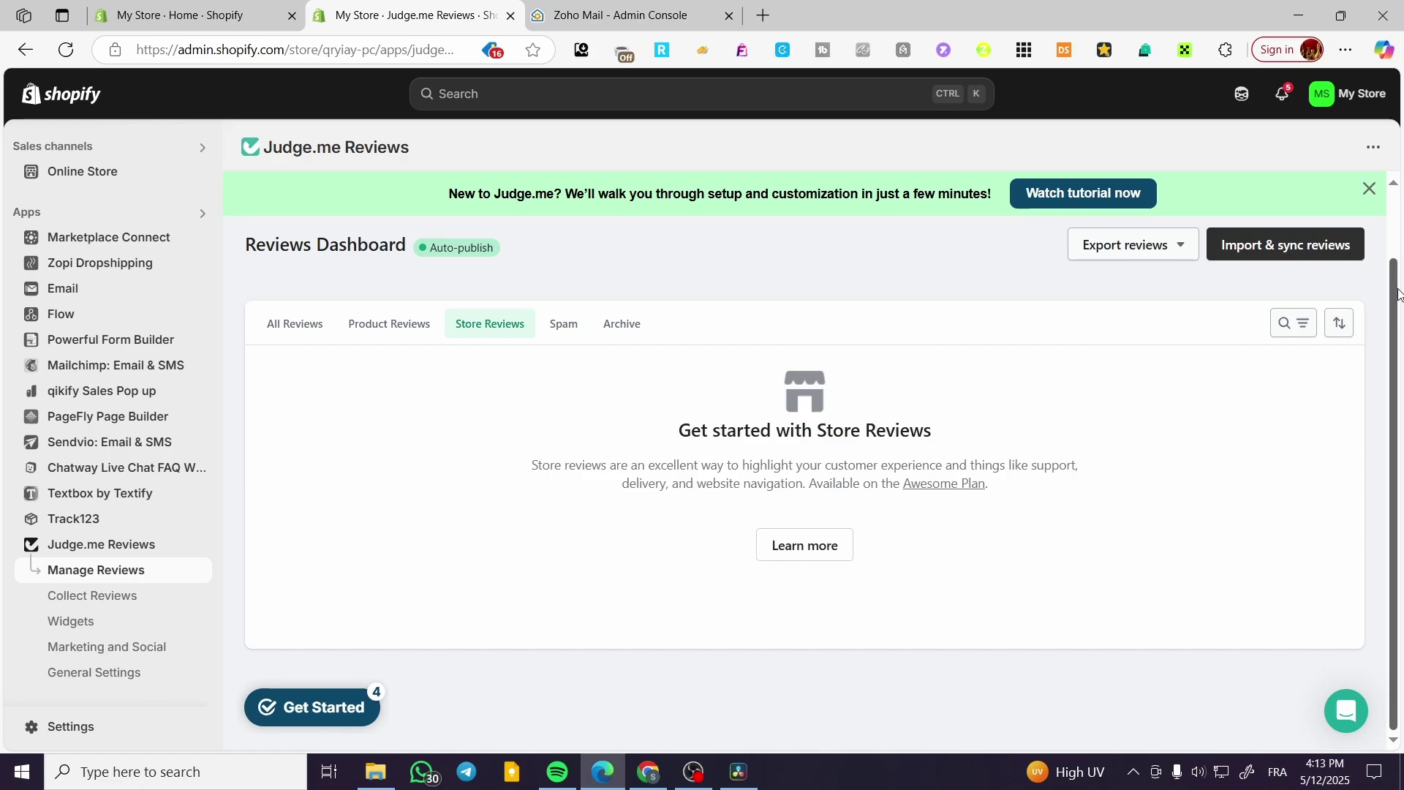
scroll(1136, 414, "up", 1)
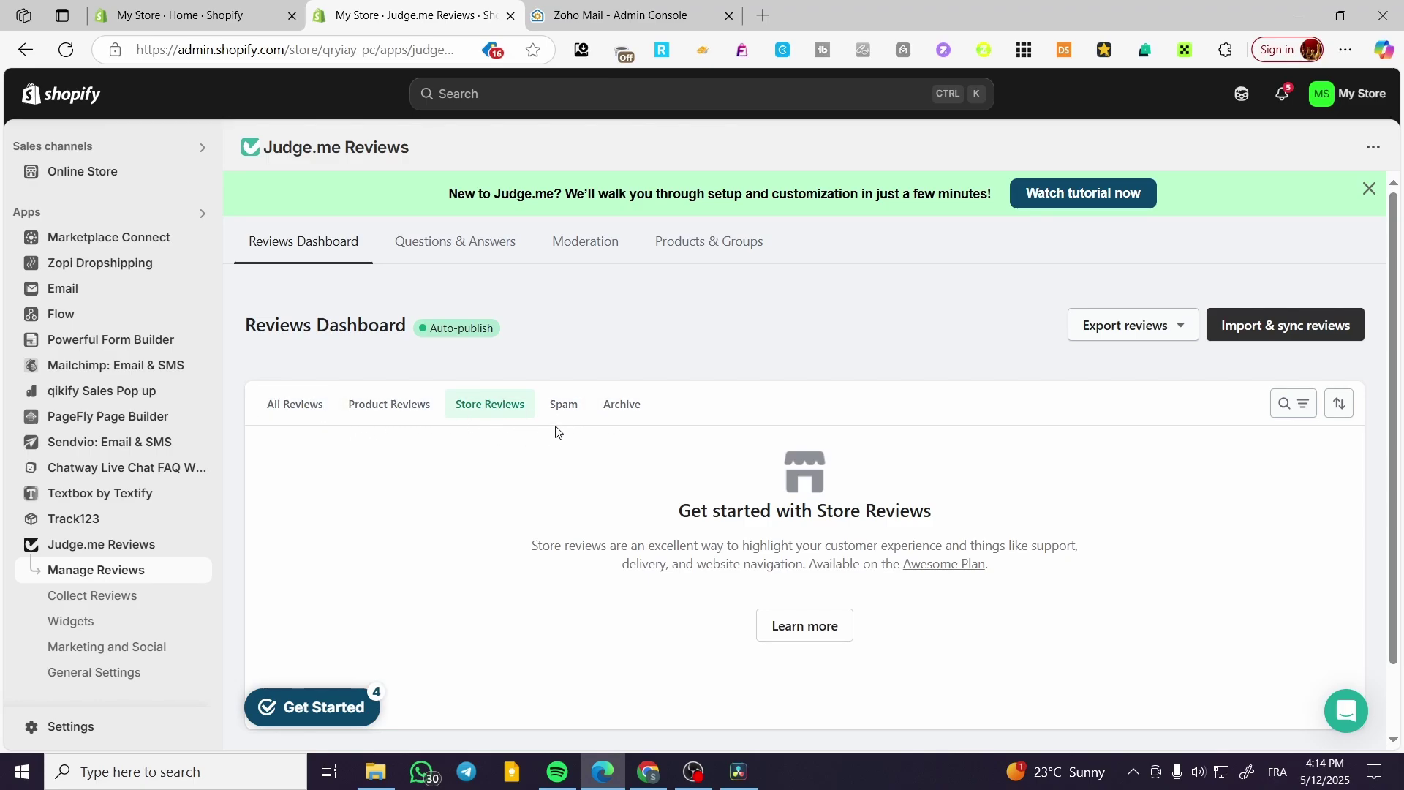
Step: Open the Questions & Answers page in Judge.me and look over its import and widget options
left_click(471, 248)
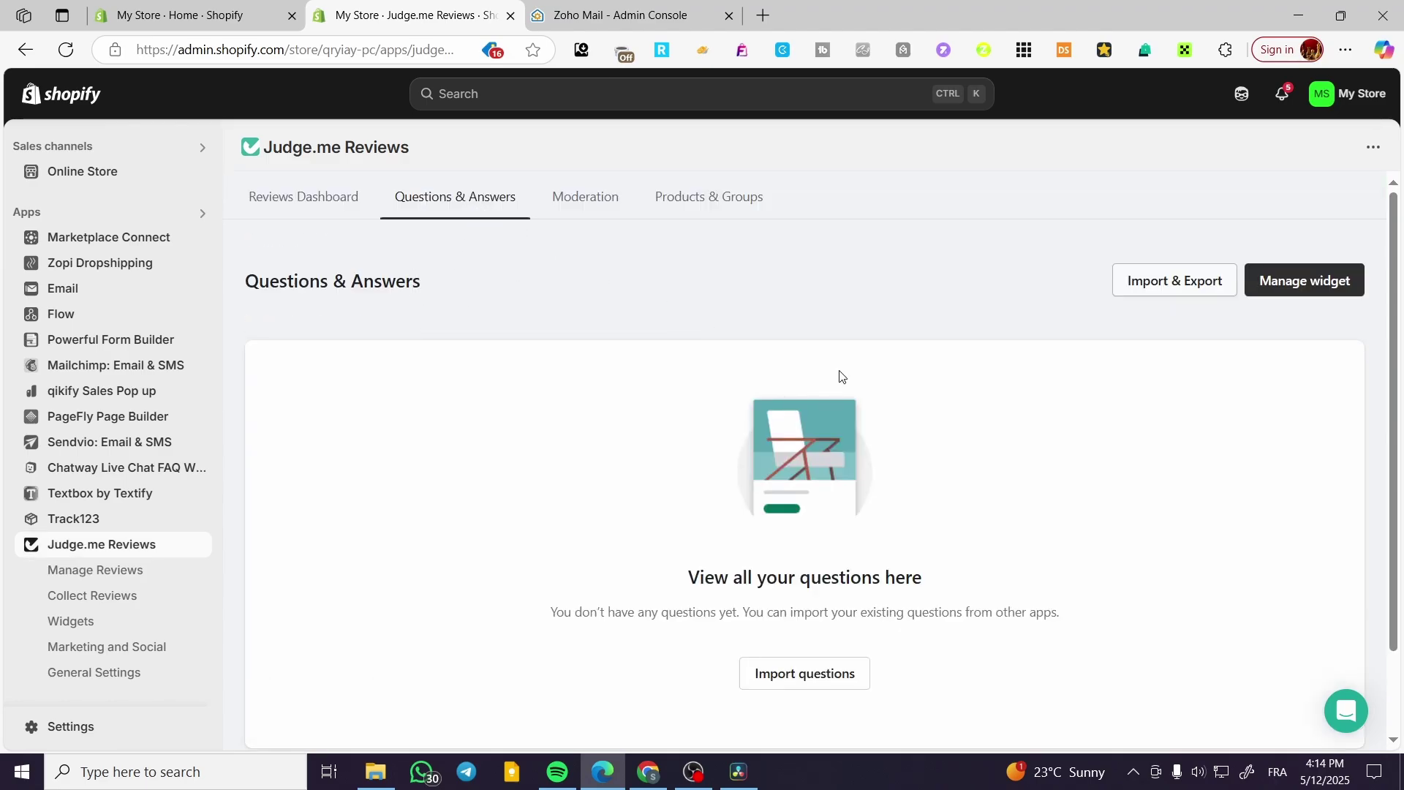
scroll(997, 389, "down", 2)
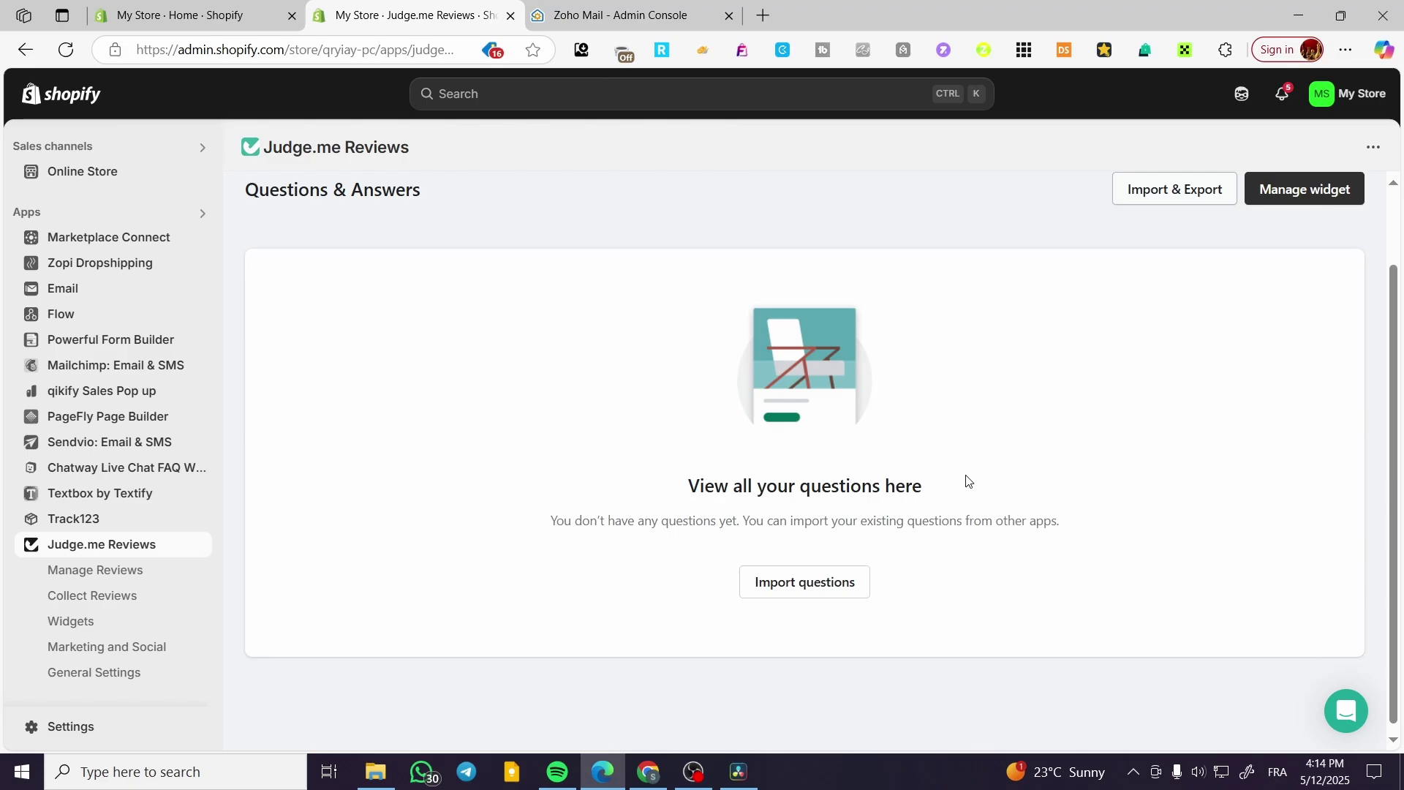
scroll(965, 489, "up", 2)
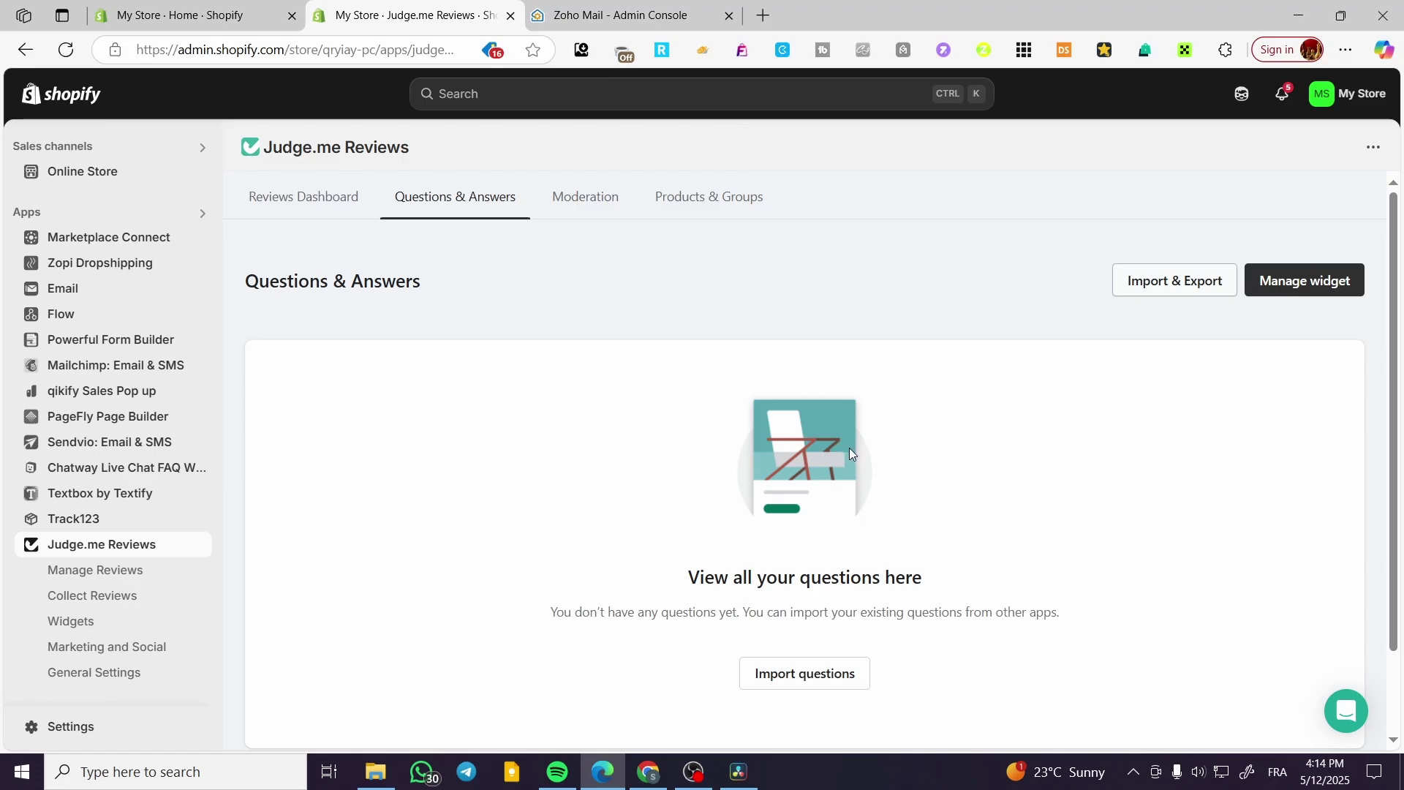
Step: Open the Questions and Answers widget settings in Judge.me and examine the preview, install, text and badge options
scroll(804, 439, "down", 2)
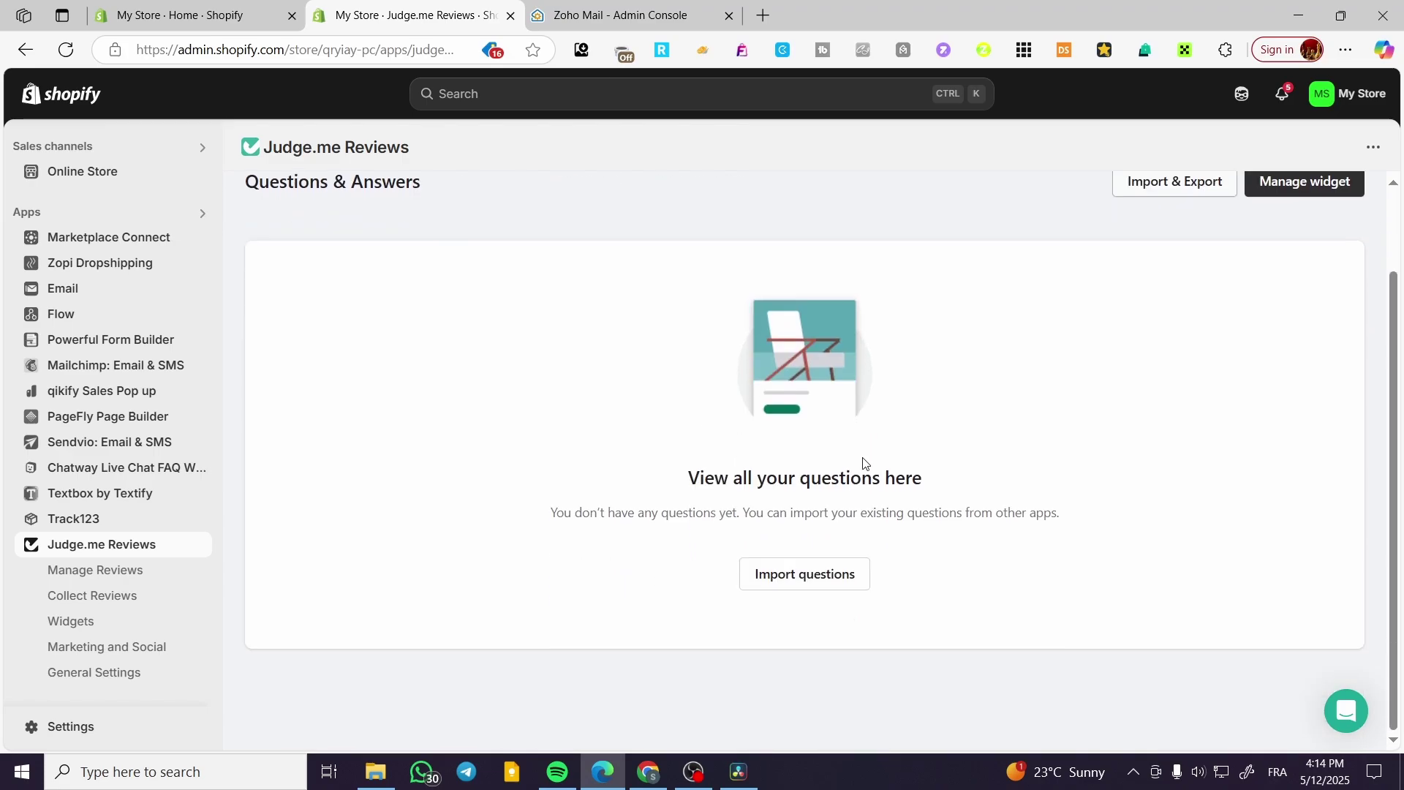
scroll(1005, 457, "up", 2)
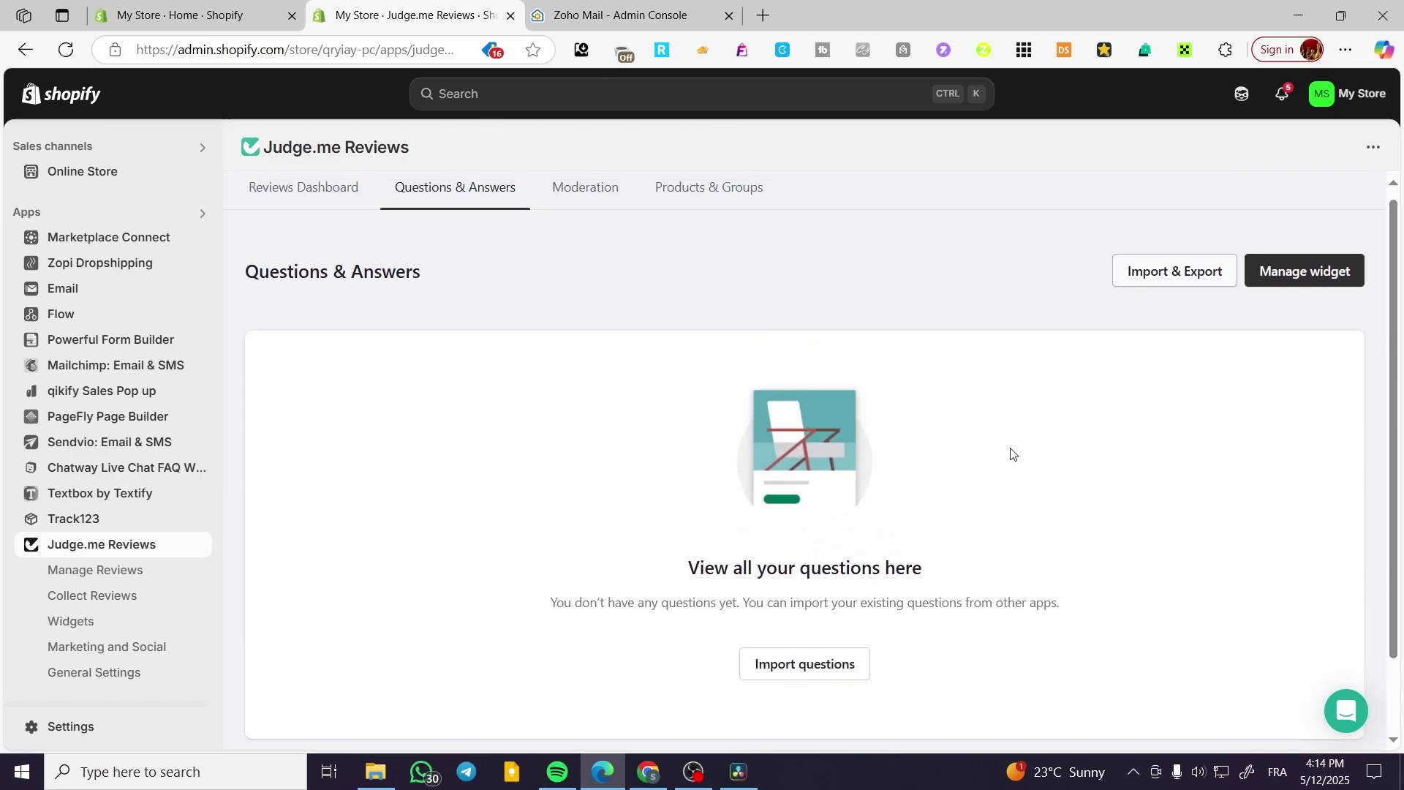
left_click(1308, 275)
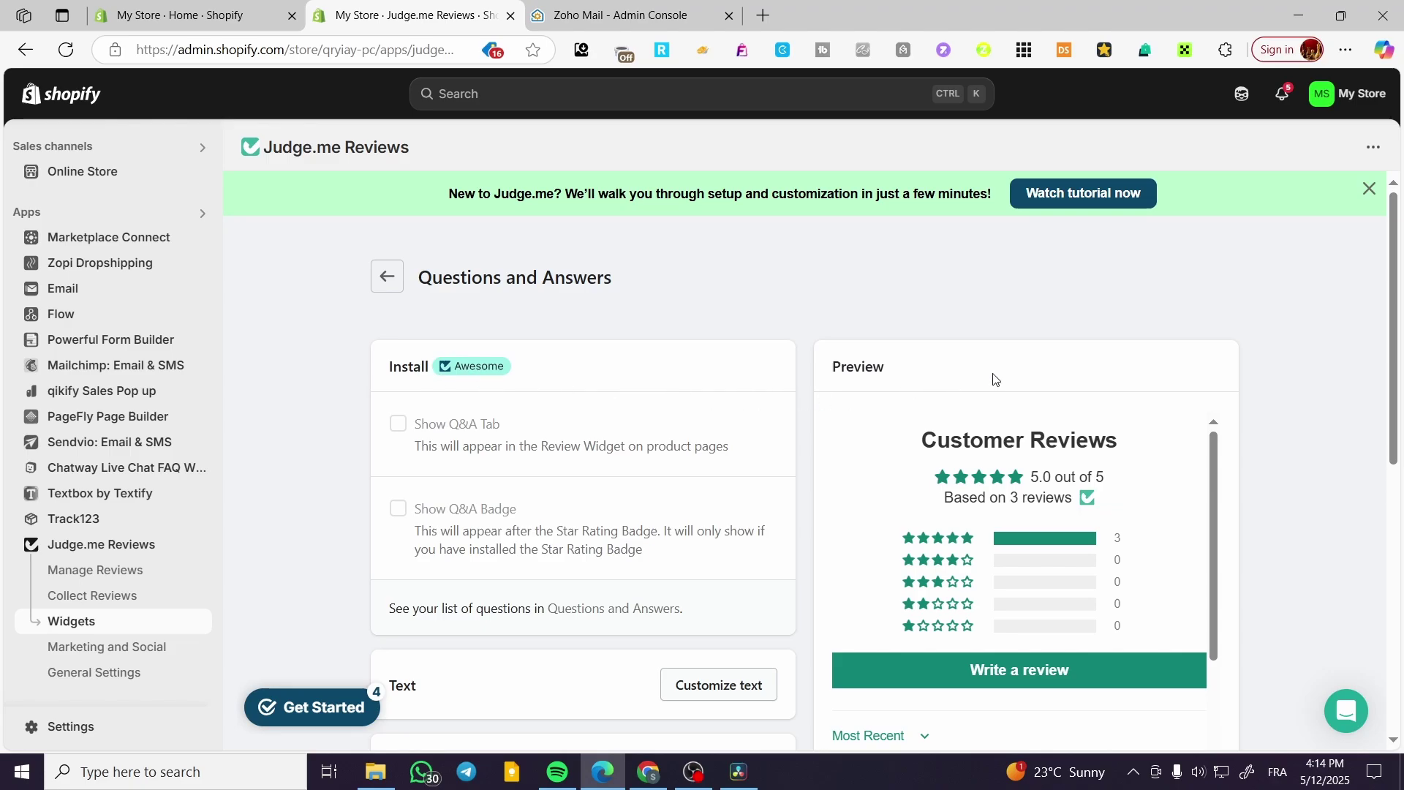
scroll(994, 379, "down", 1)
scroll(1077, 564, "down", 2)
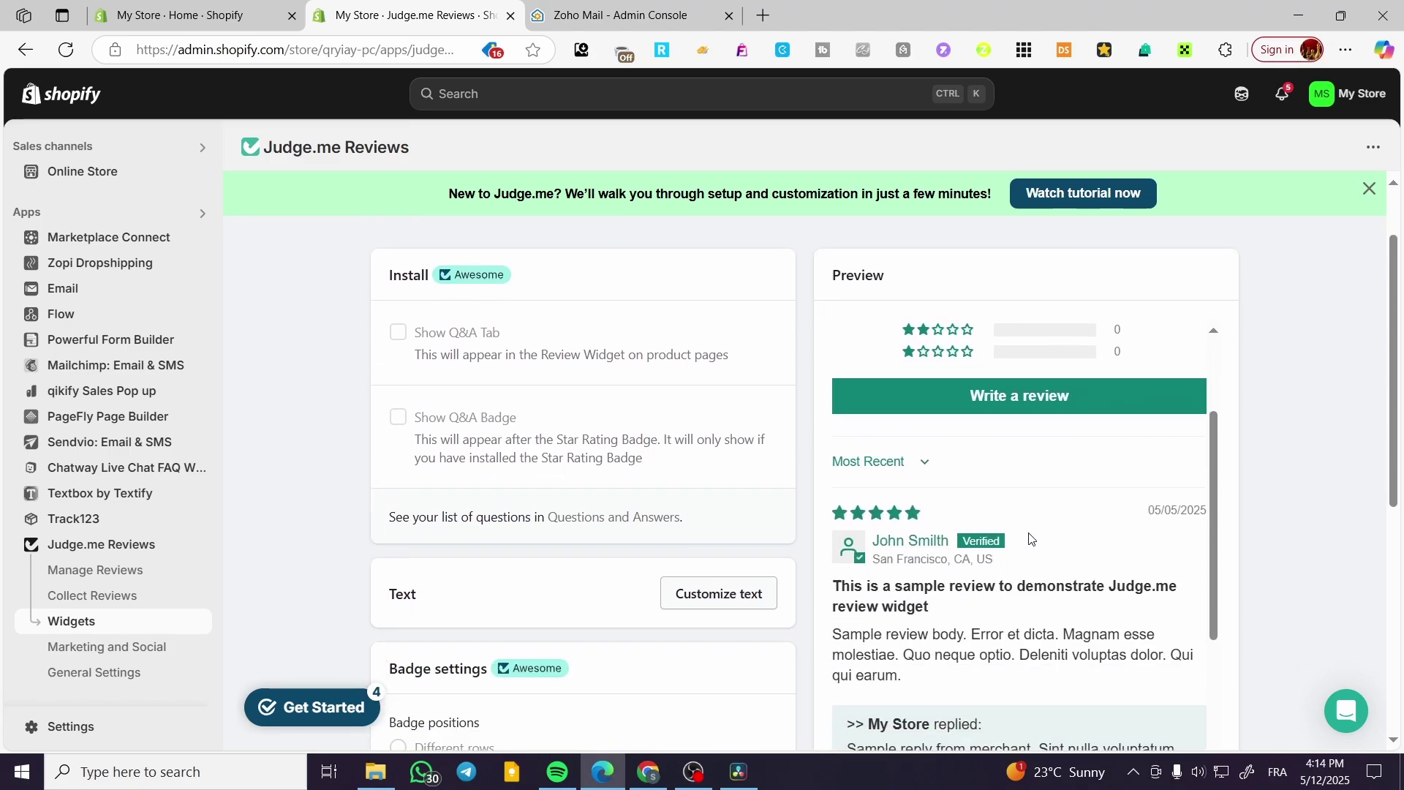
scroll(1009, 620, "down", 5)
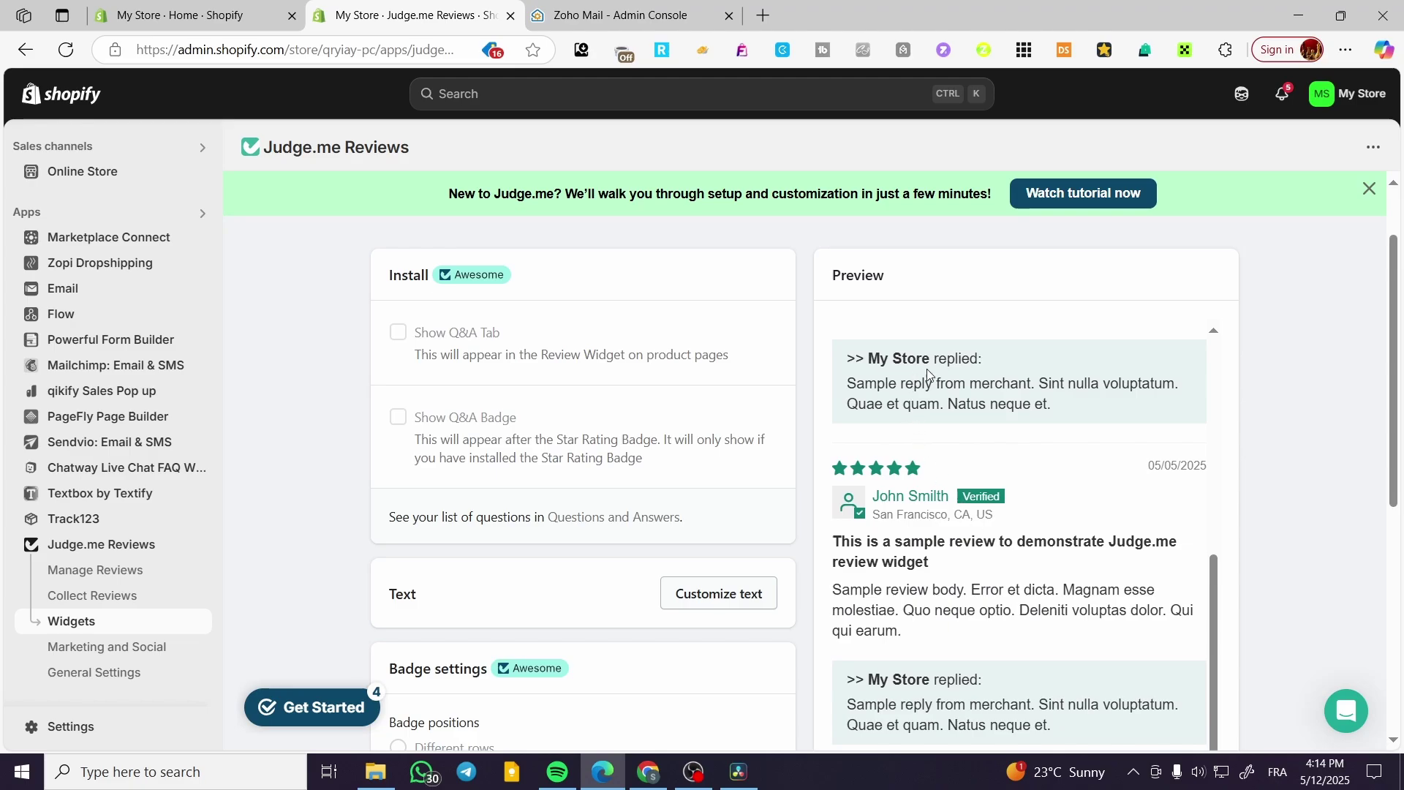
scroll(924, 392, "down", 2)
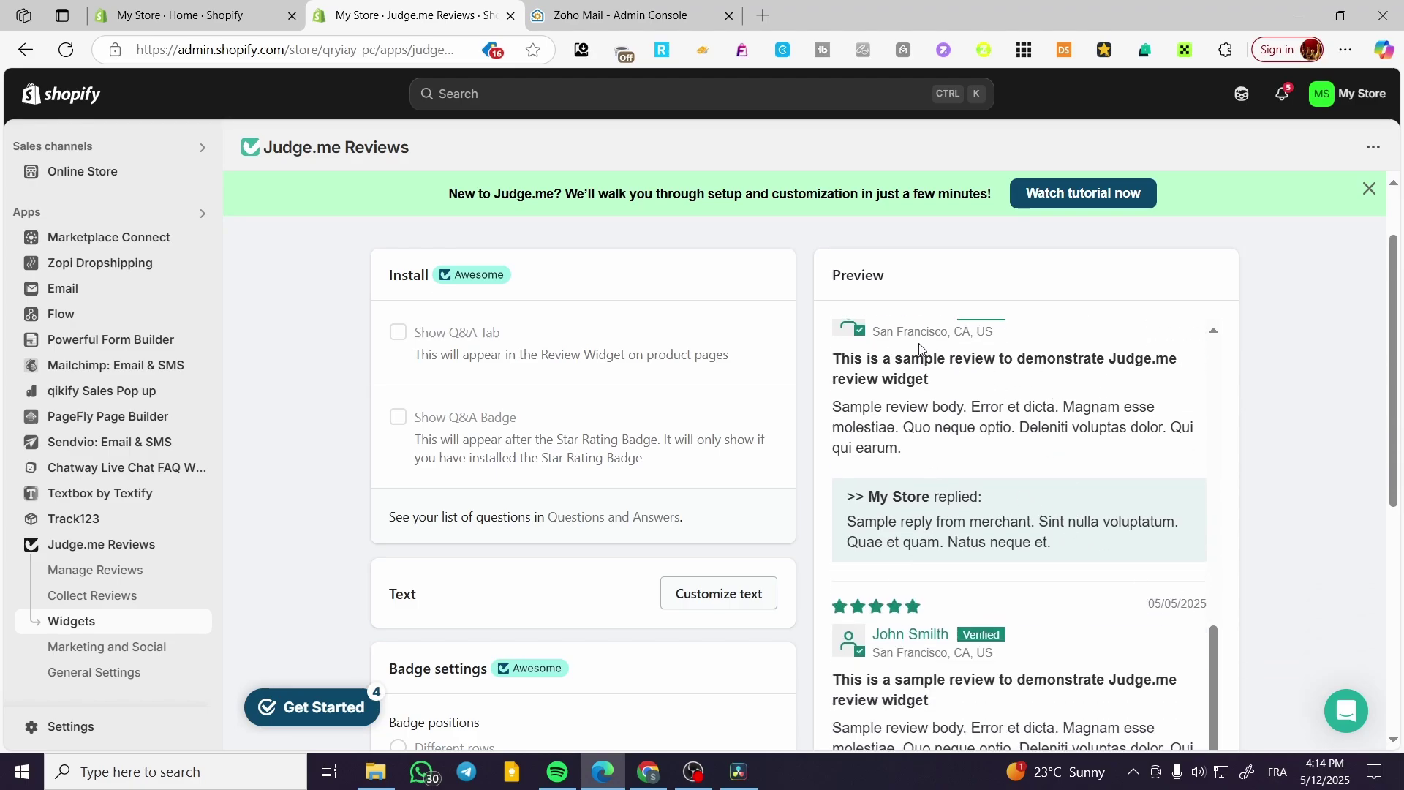
left_click_drag(1216, 655, 1218, 469)
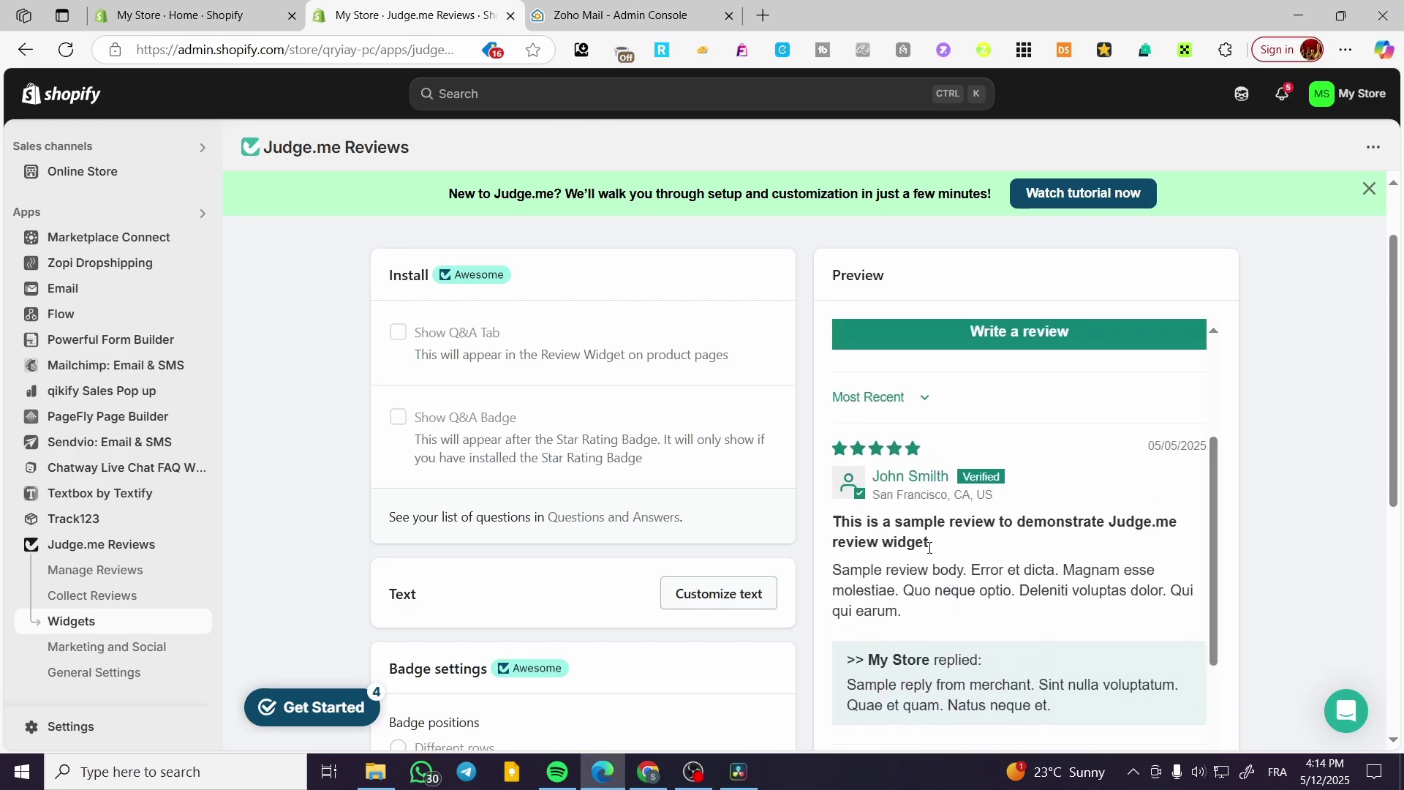
scroll(933, 636, "down", 3)
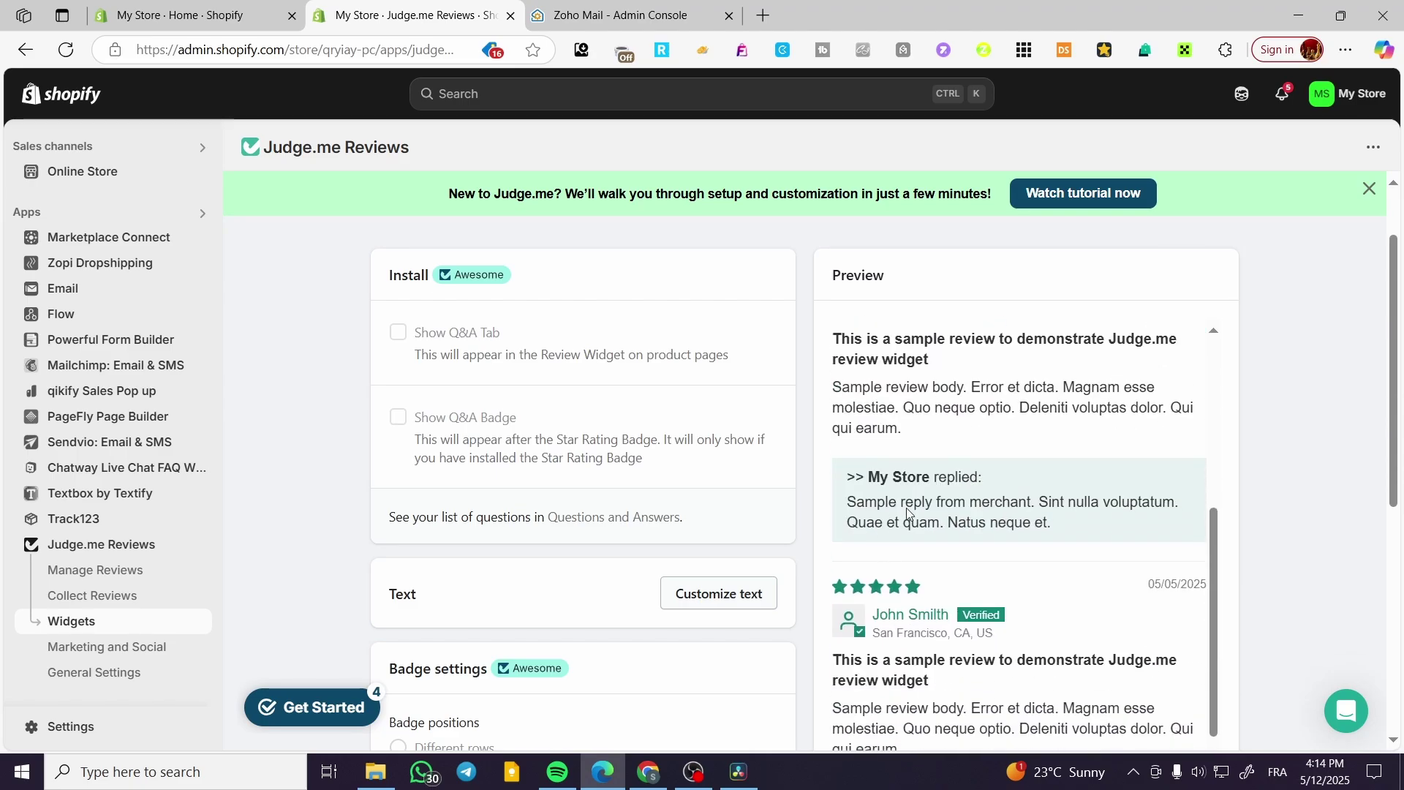
left_click_drag(965, 509, 822, 530)
left_click(895, 541)
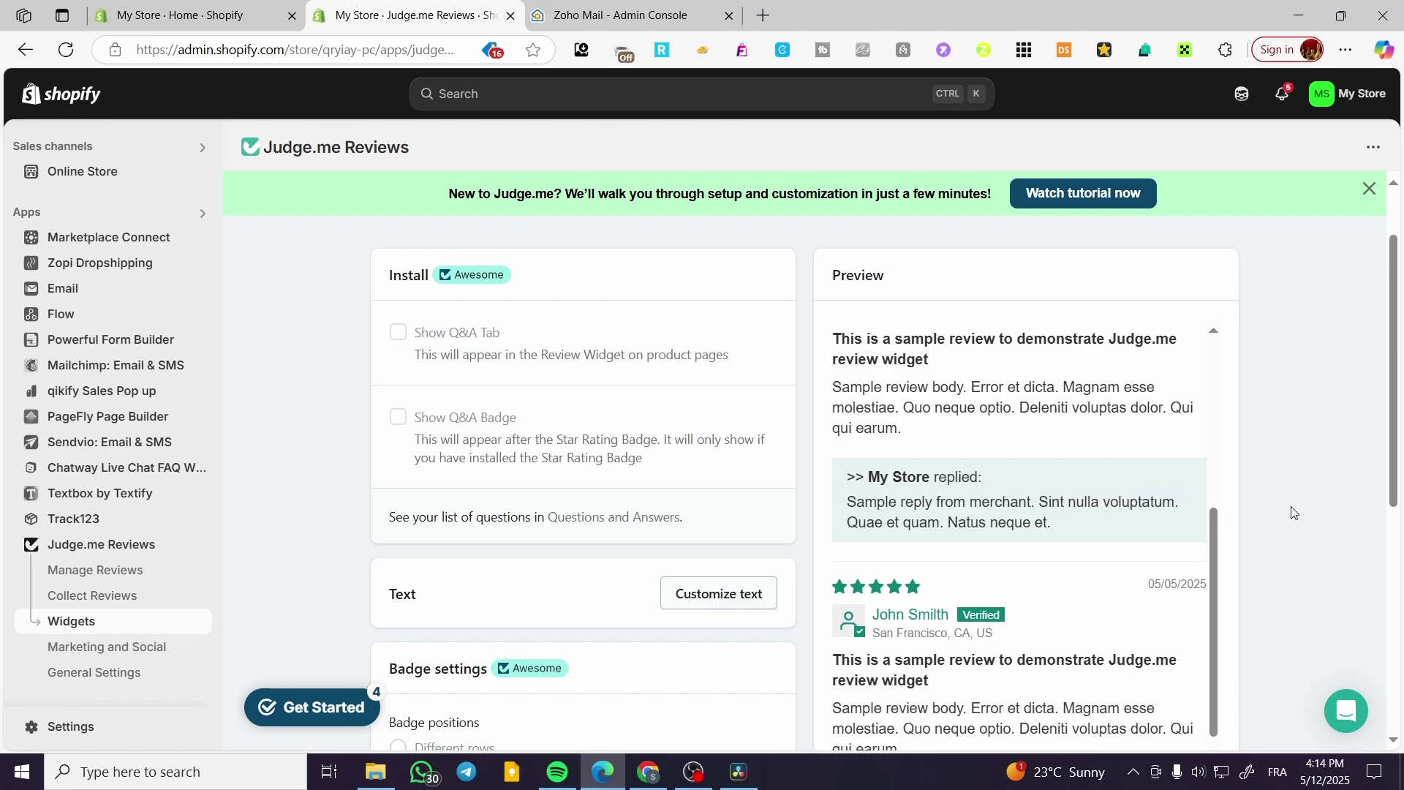
scroll(596, 439, "down", 6)
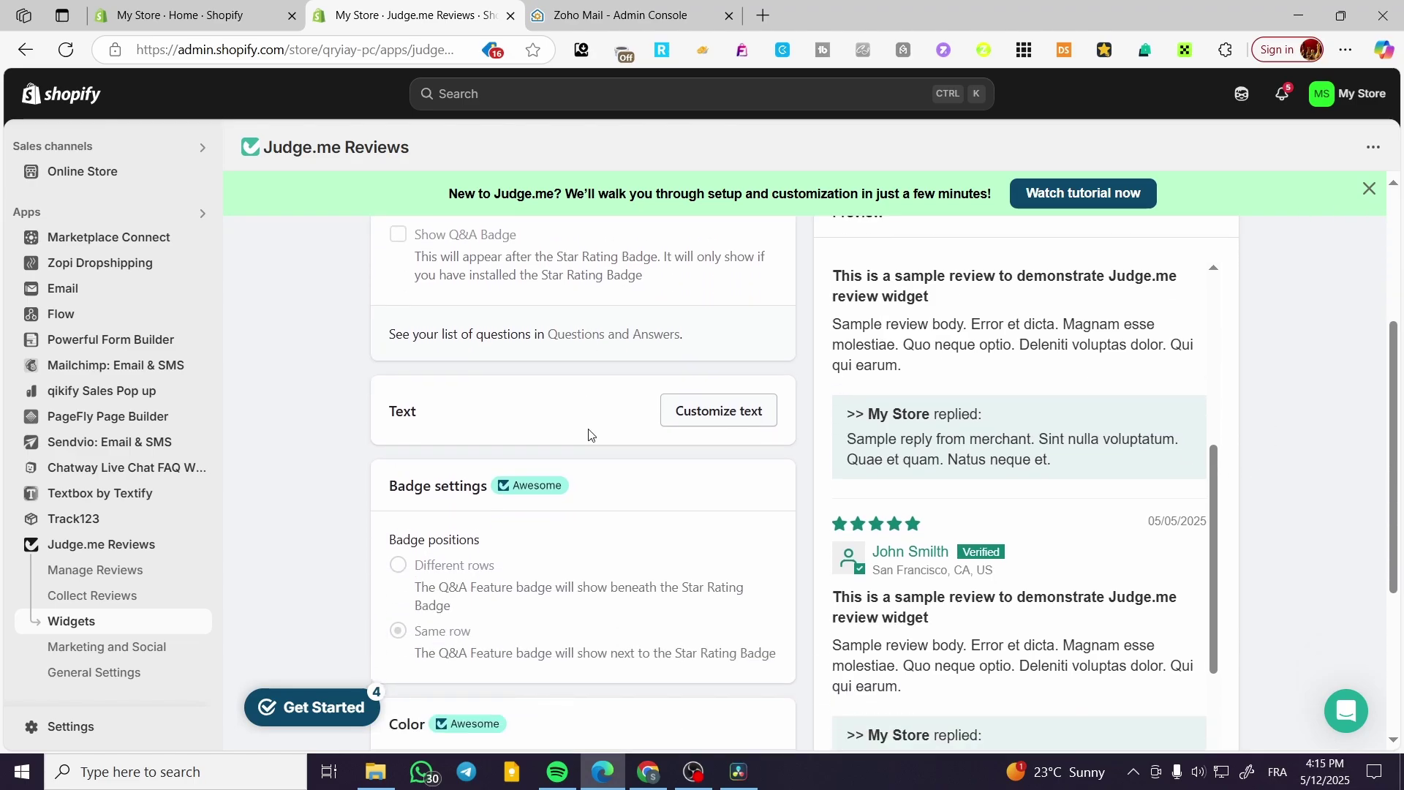
scroll(573, 429, "up", 6)
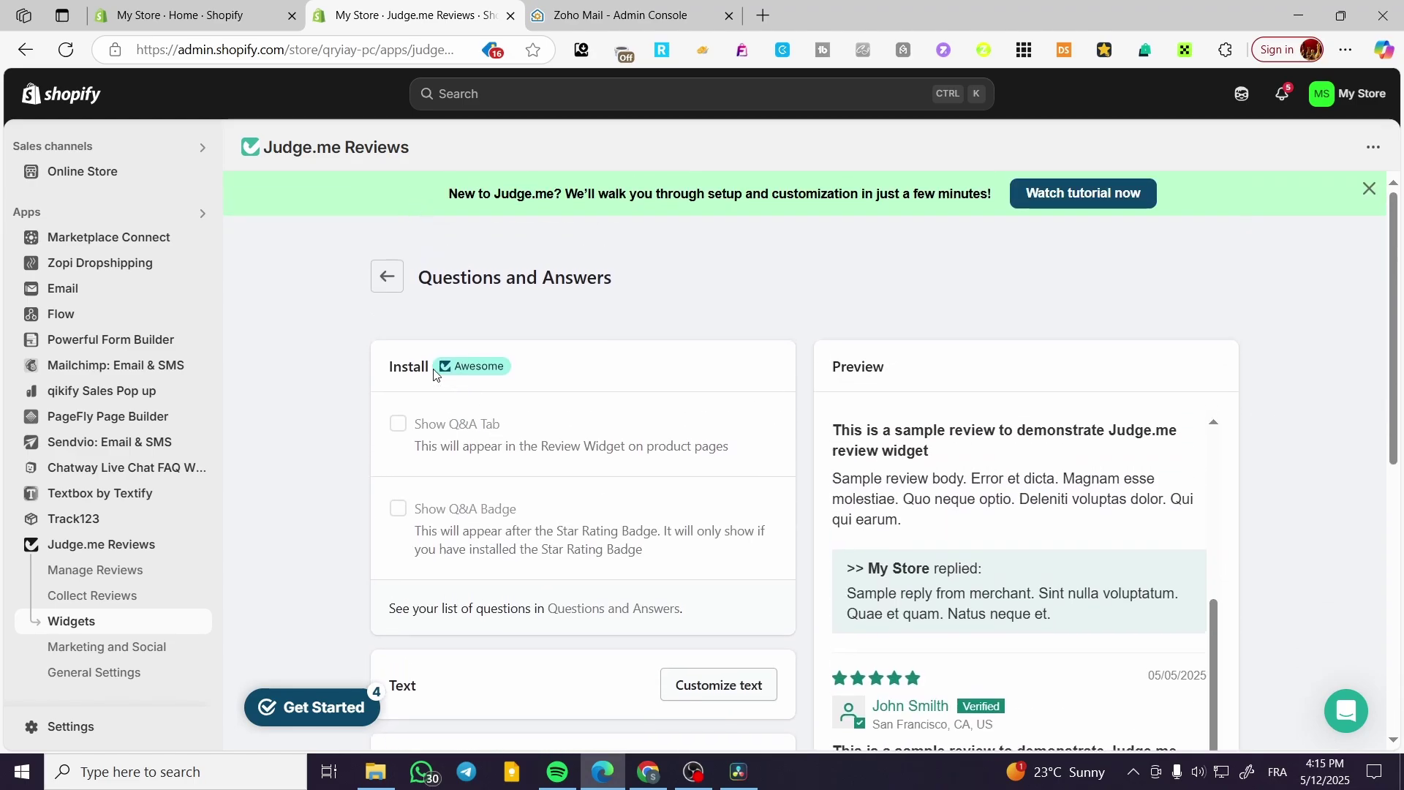
Step: Return to the Widgets overview and browse the available Judge.me widgets
left_click(388, 277)
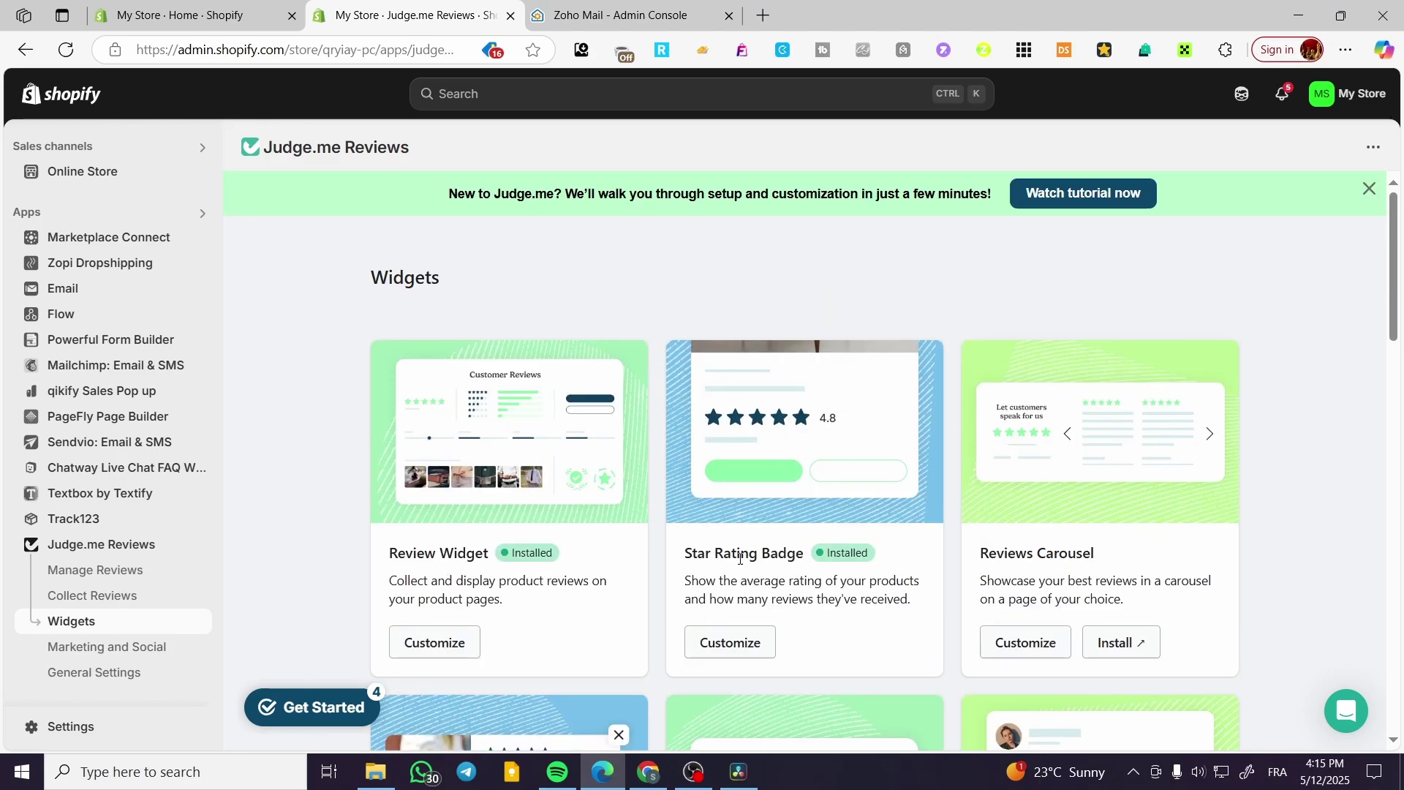
scroll(740, 558, "down", 10)
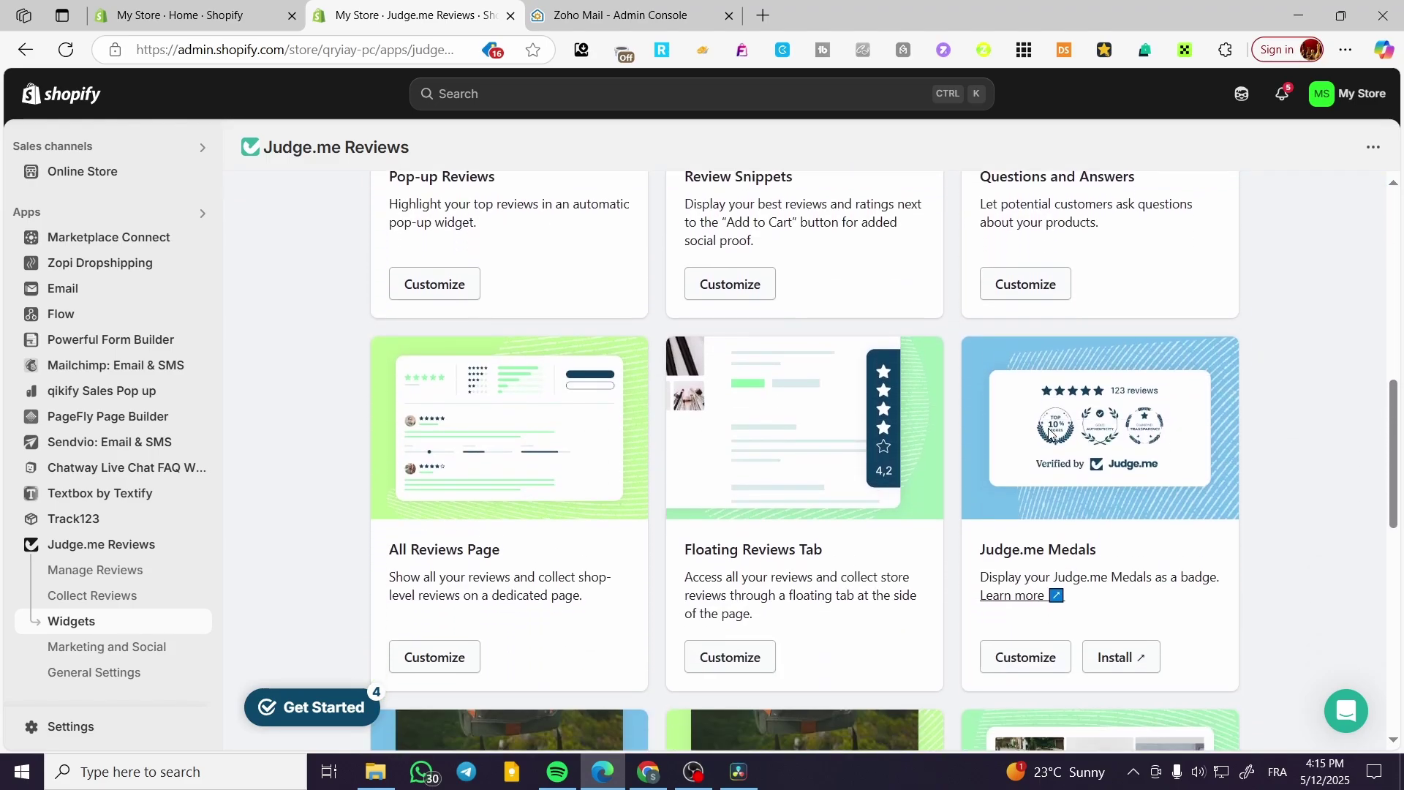
scroll(948, 419, "down", 2)
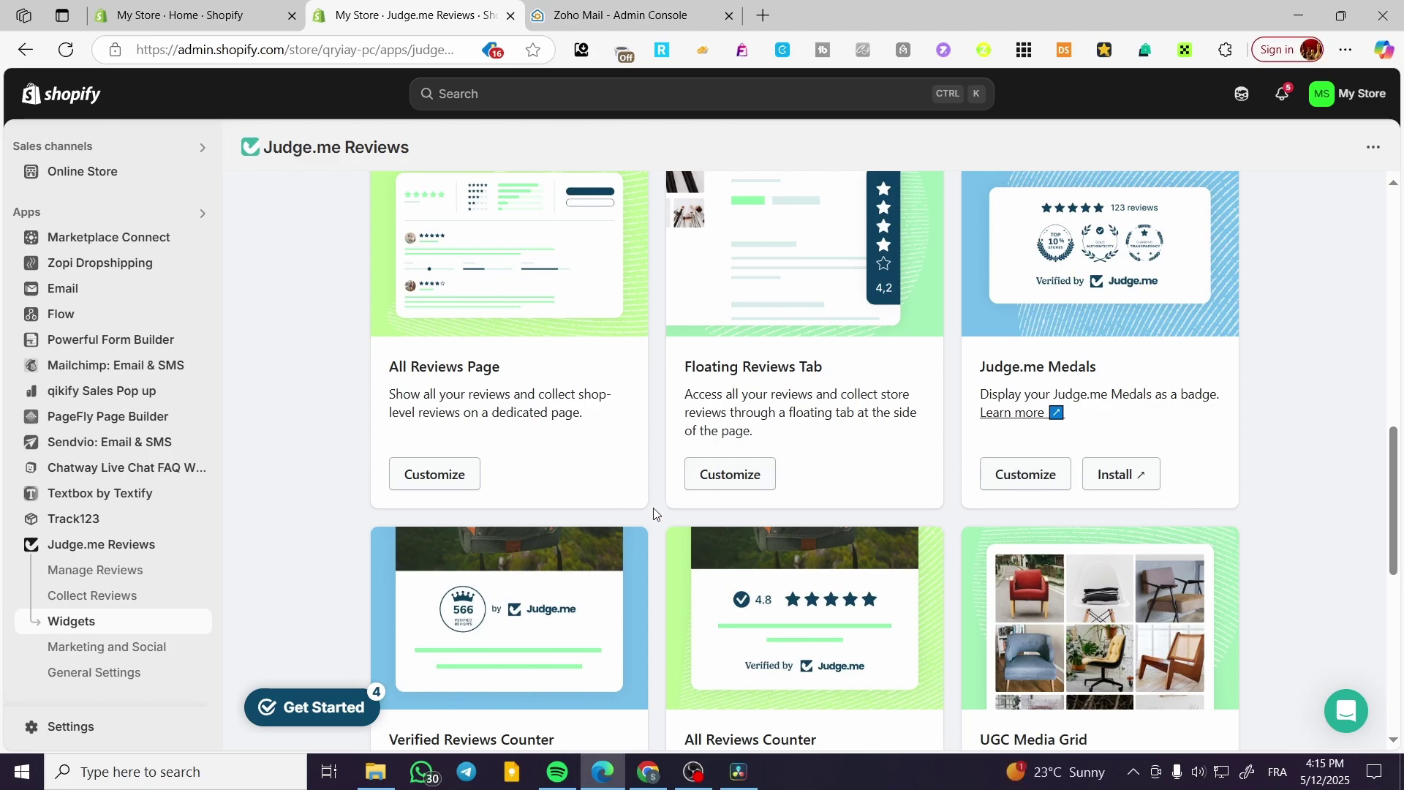
scroll(653, 514, "down", 3)
scroll(653, 505, "up", 9)
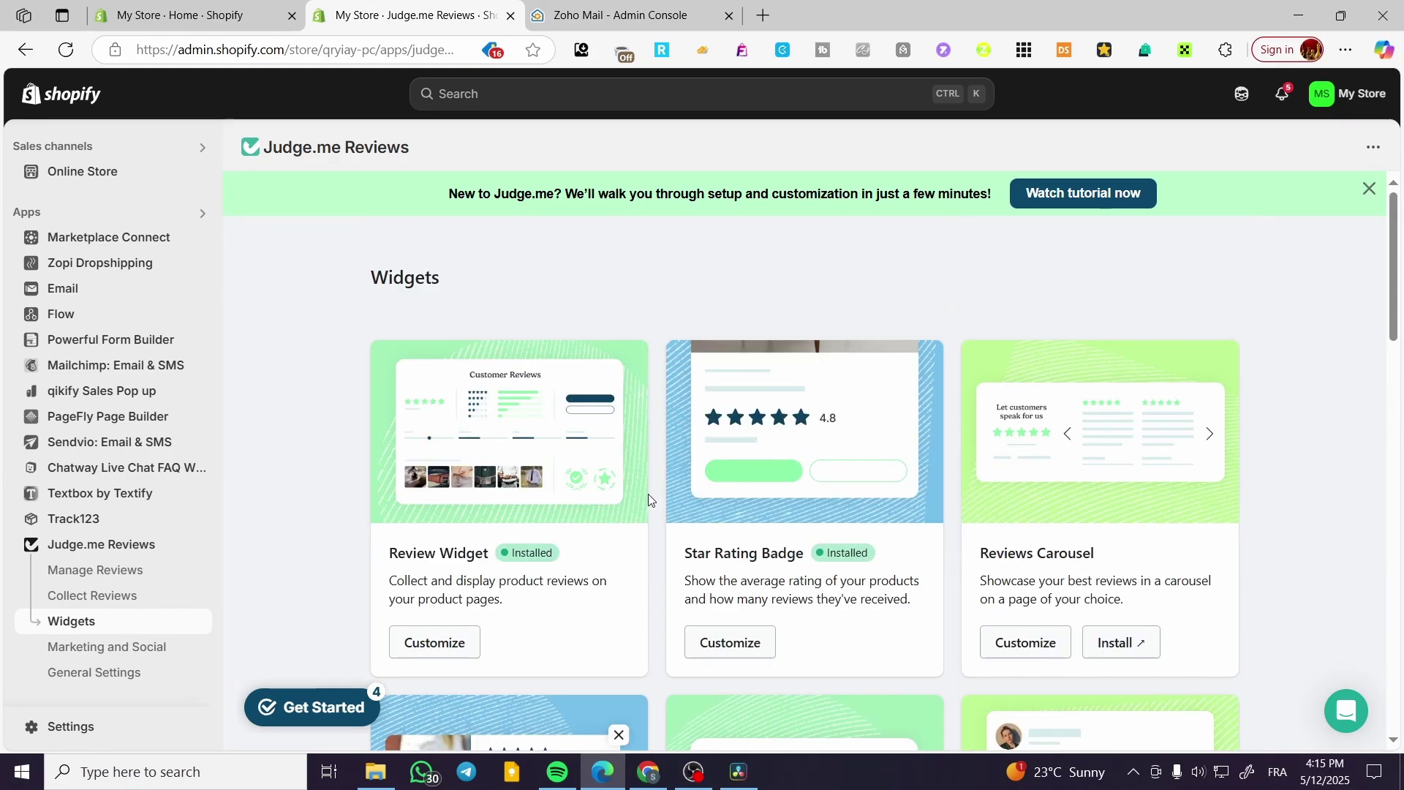
Step: Open the Moderation page for managing reviews and examine its auto-publish, review restriction, spam, personal information and profanity filter settings
left_click(108, 550)
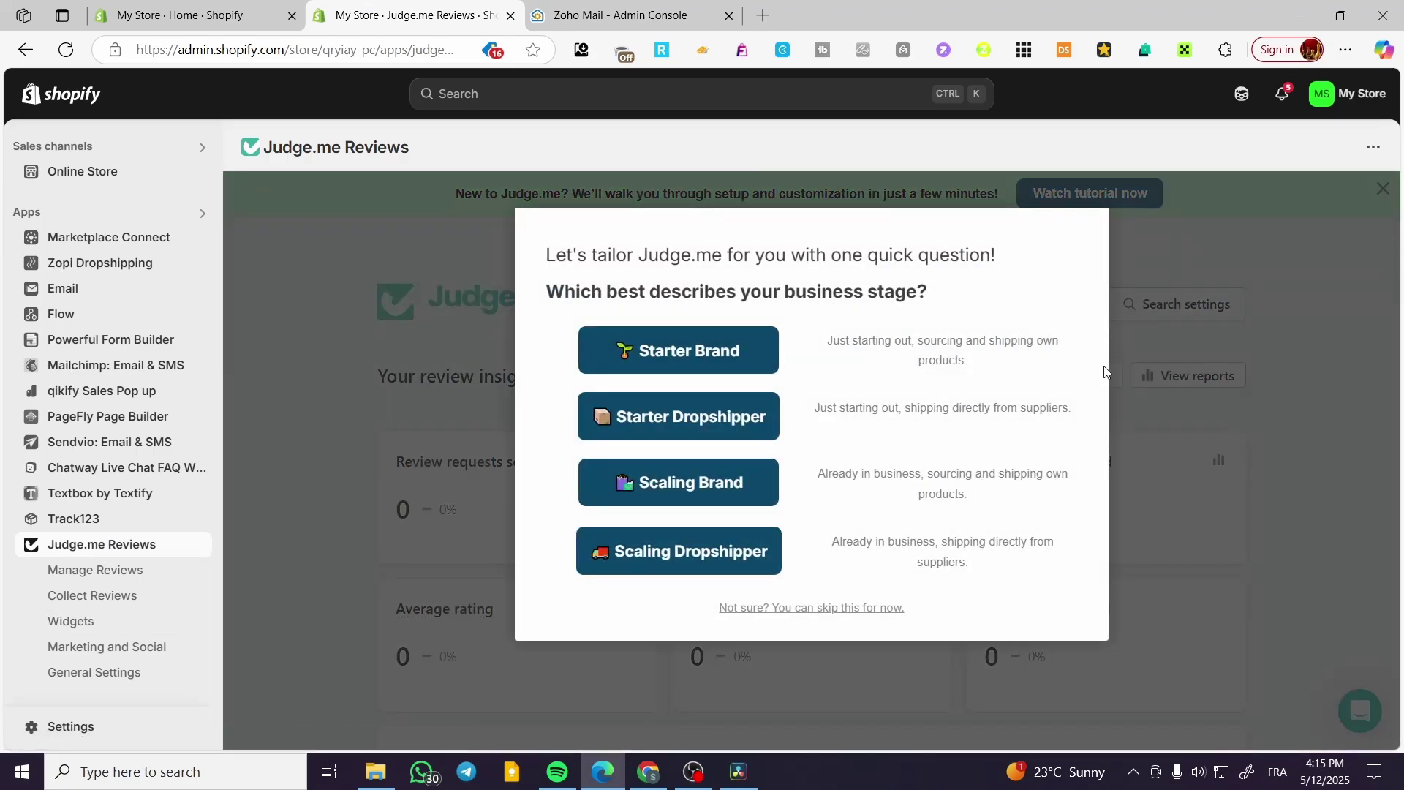
left_click(119, 573)
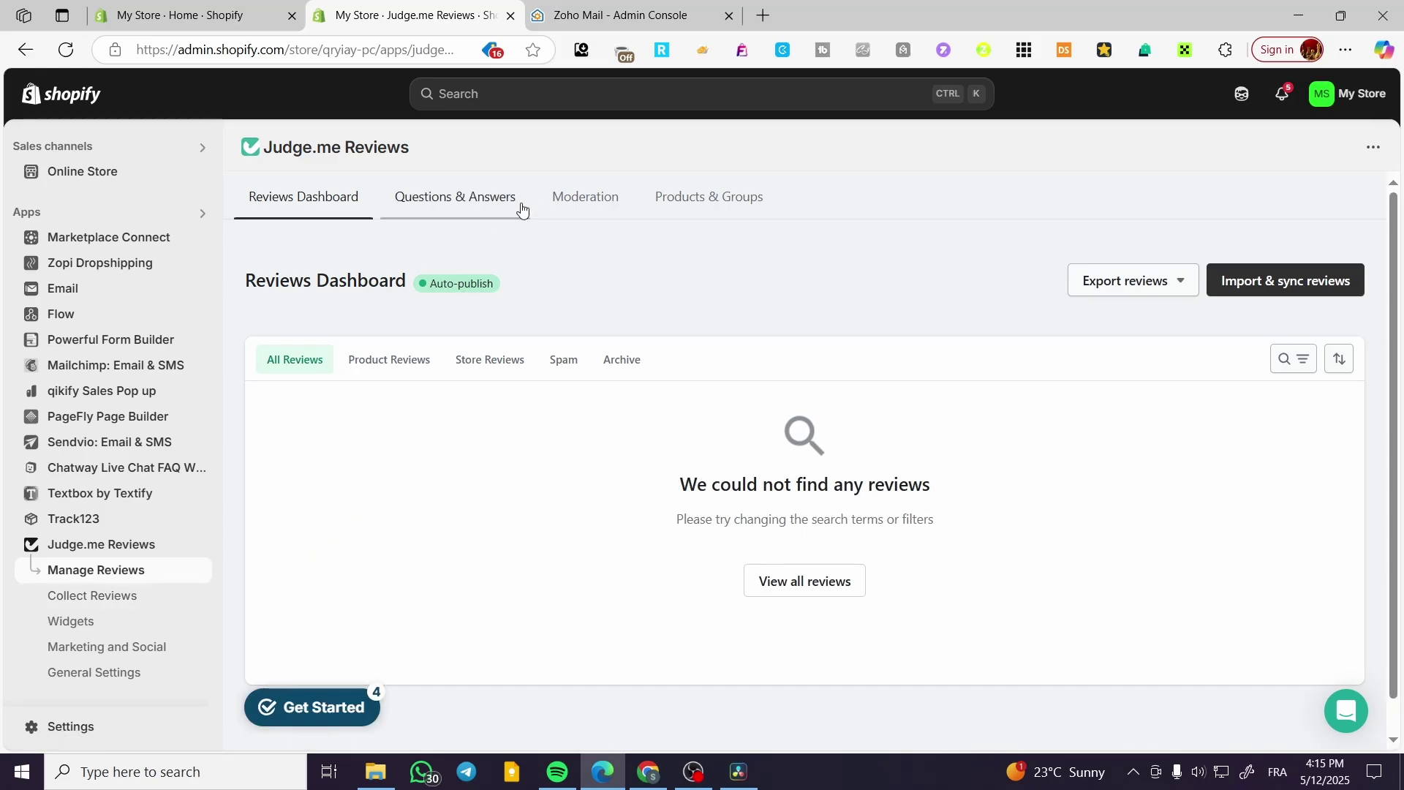
left_click(580, 249)
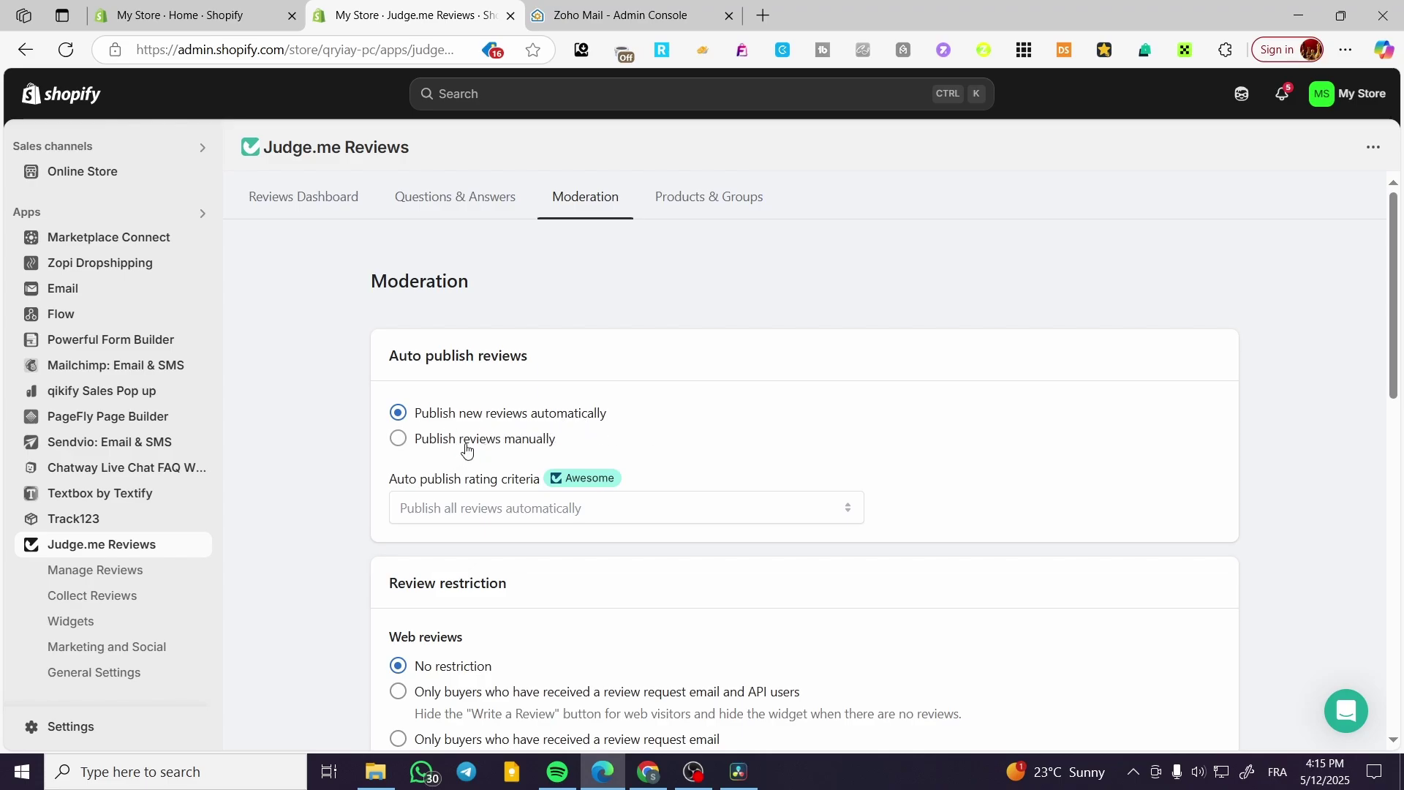
scroll(951, 449, "down", 3)
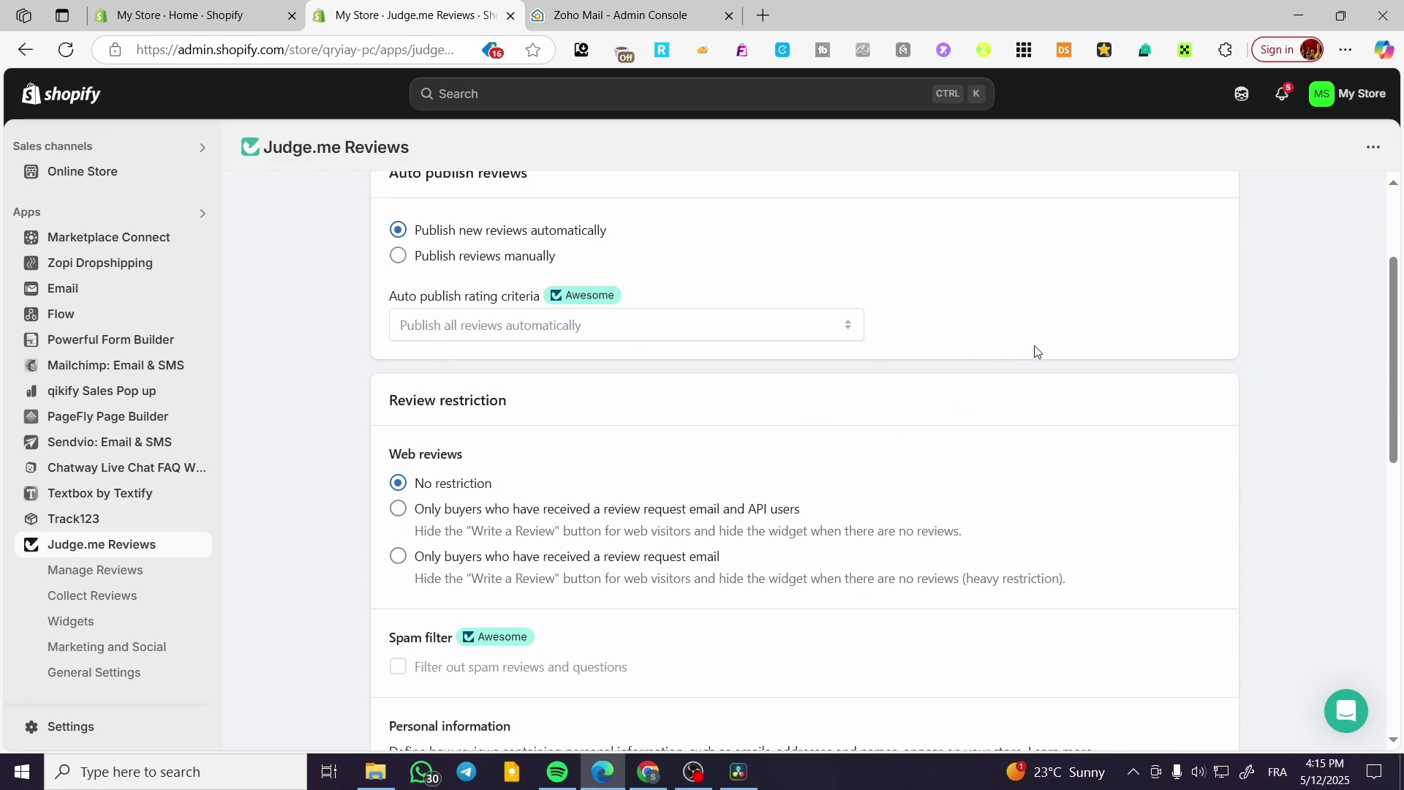
scroll(1035, 351, "down", 3)
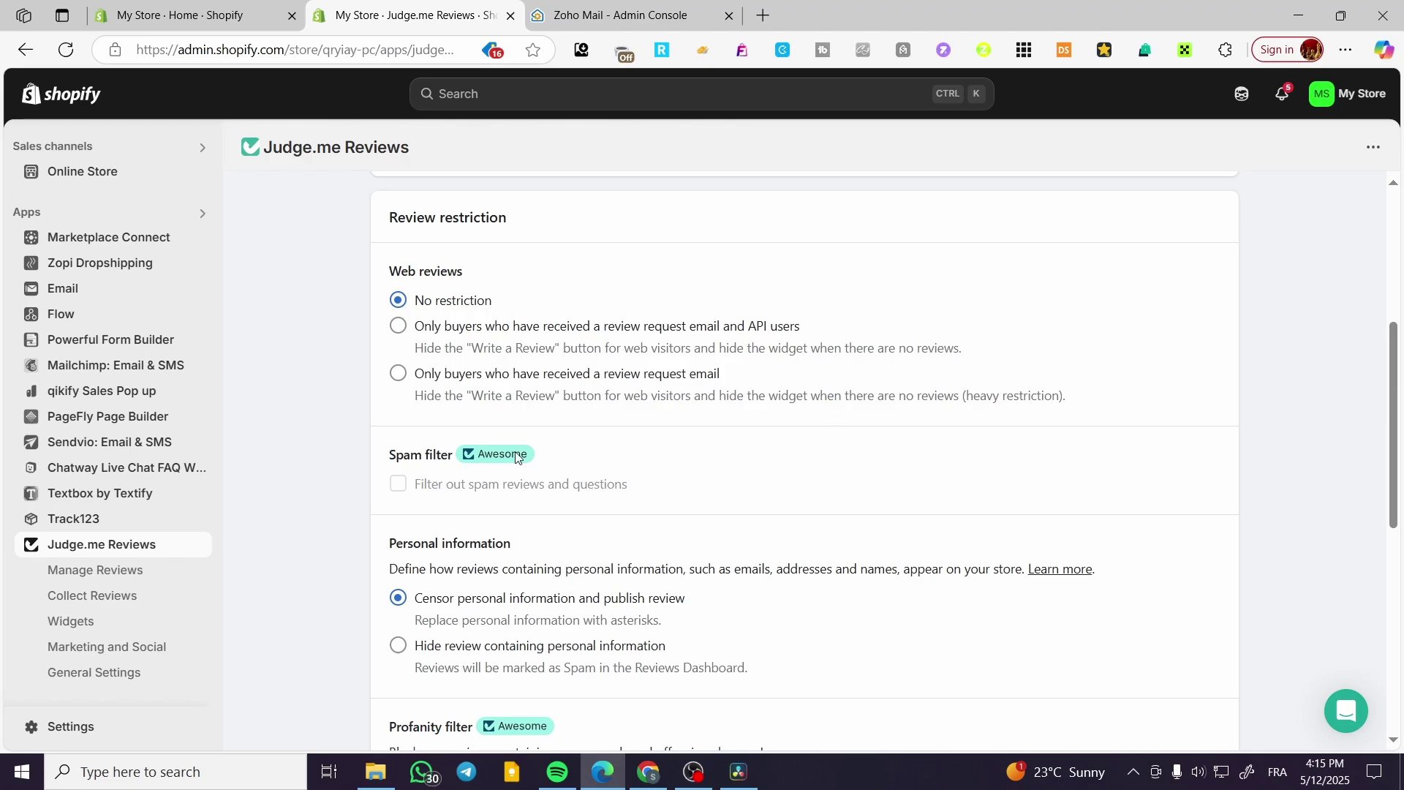
scroll(722, 449, "down", 3)
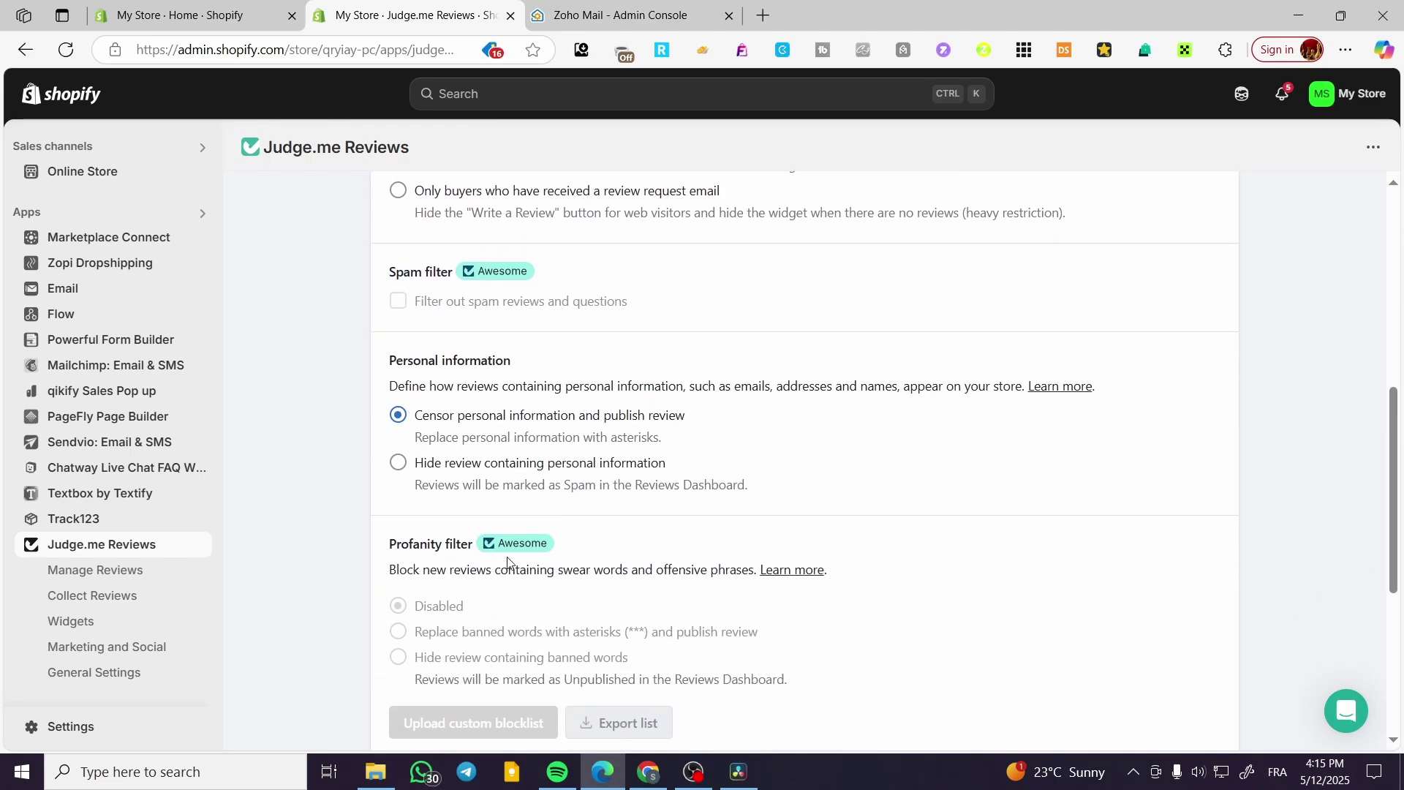
scroll(571, 556, "down", 5)
scroll(808, 520, "up", 11)
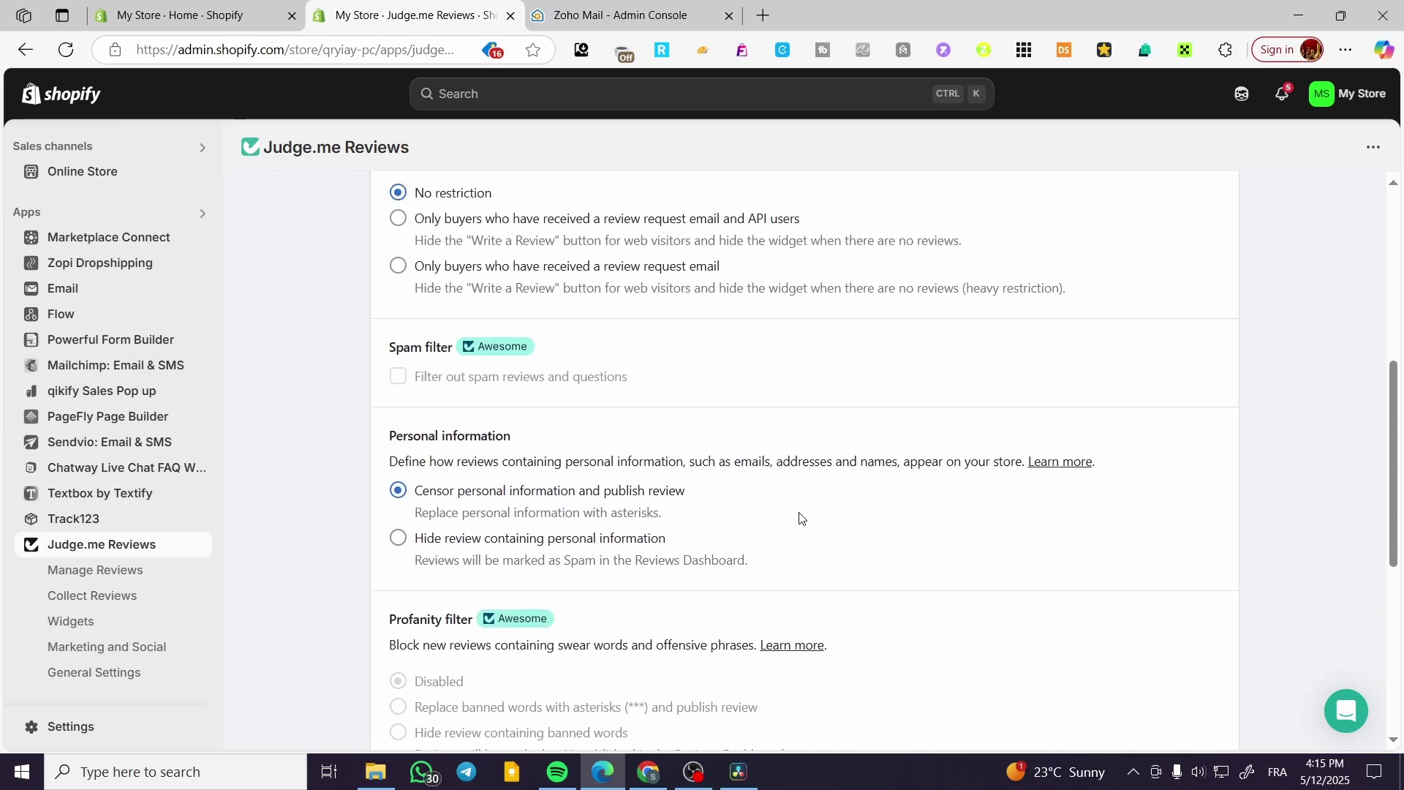
scroll(799, 516, "up", 2)
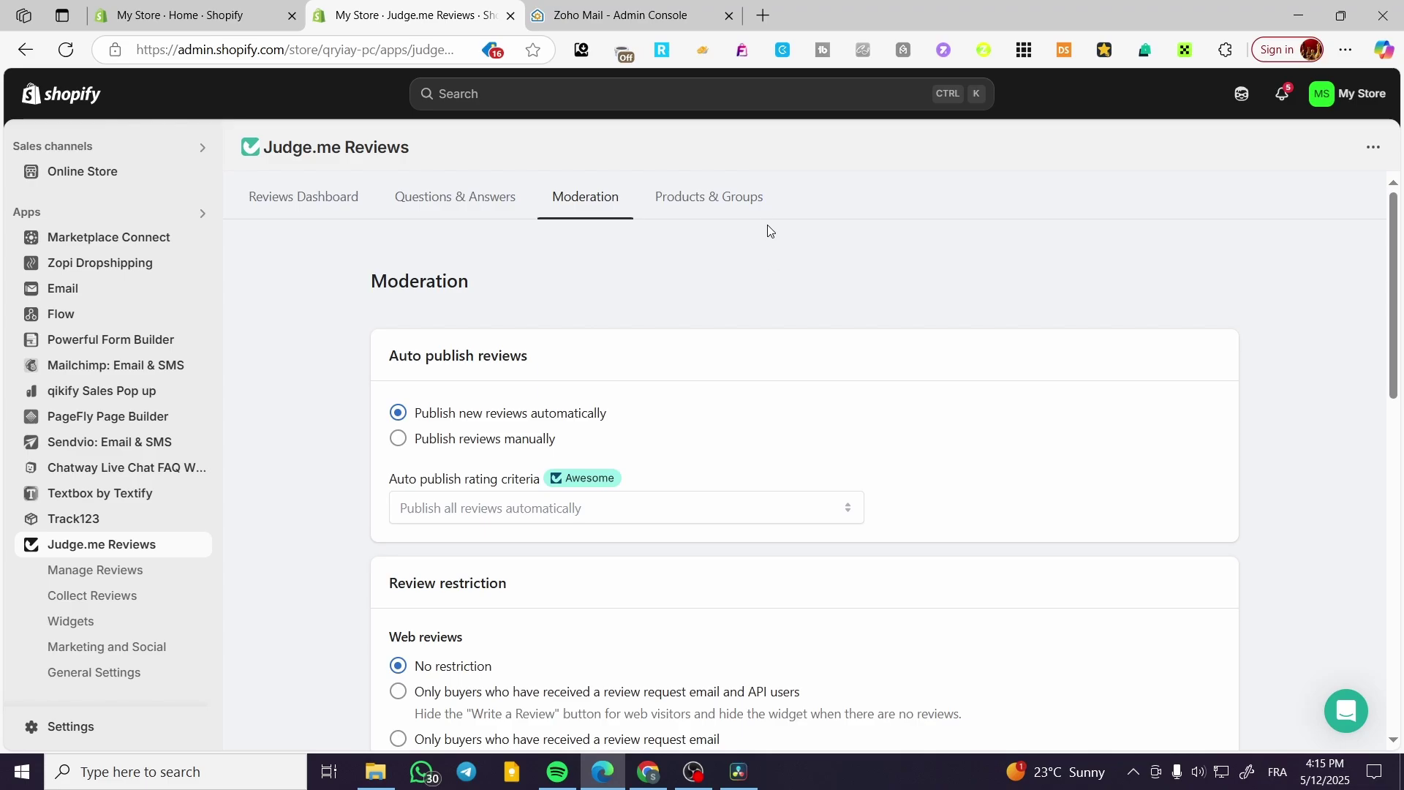
Step: Open Products & Groups, look through the product list, and check the actions available for the Aiaomi phone product
left_click(740, 204)
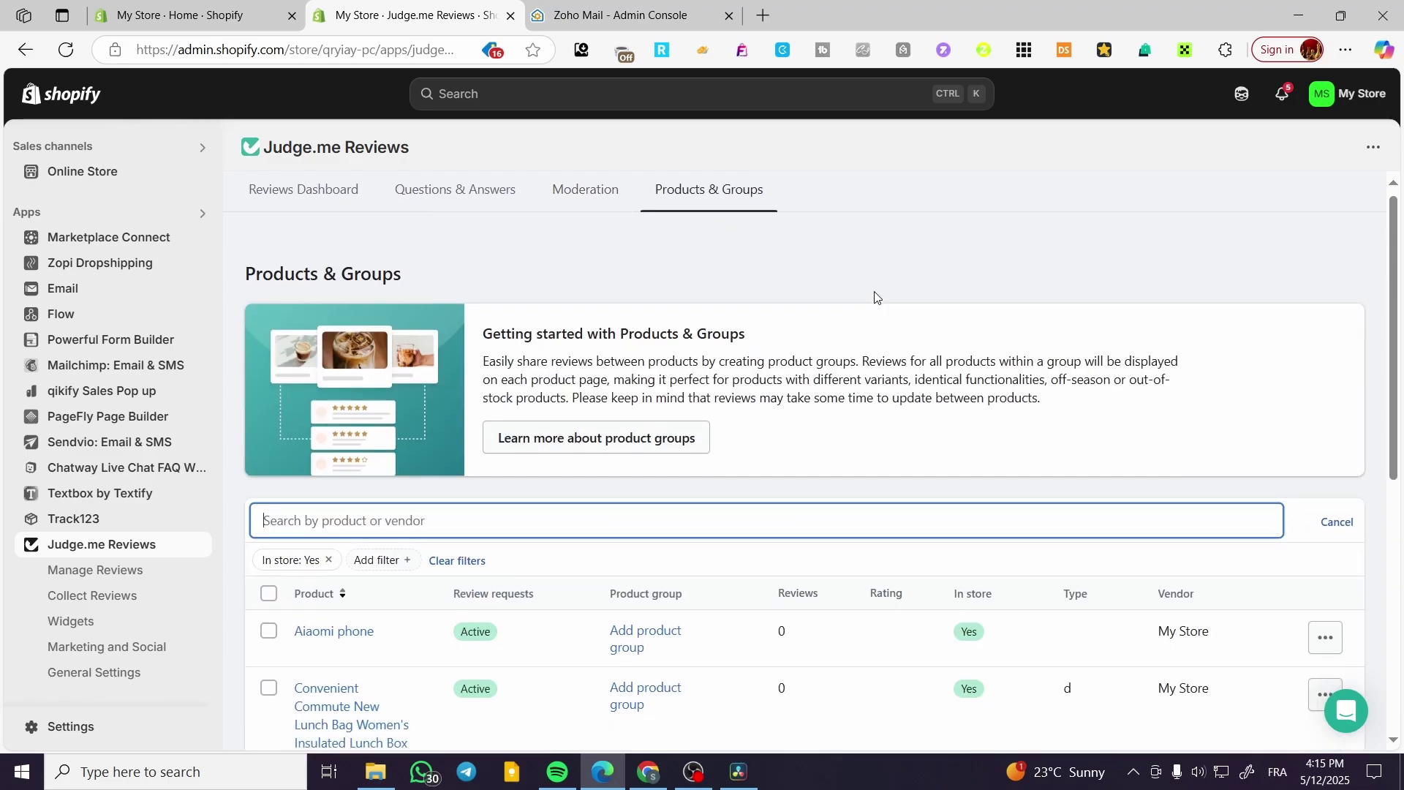
scroll(877, 307, "down", 5)
scroll(878, 365, "down", 1)
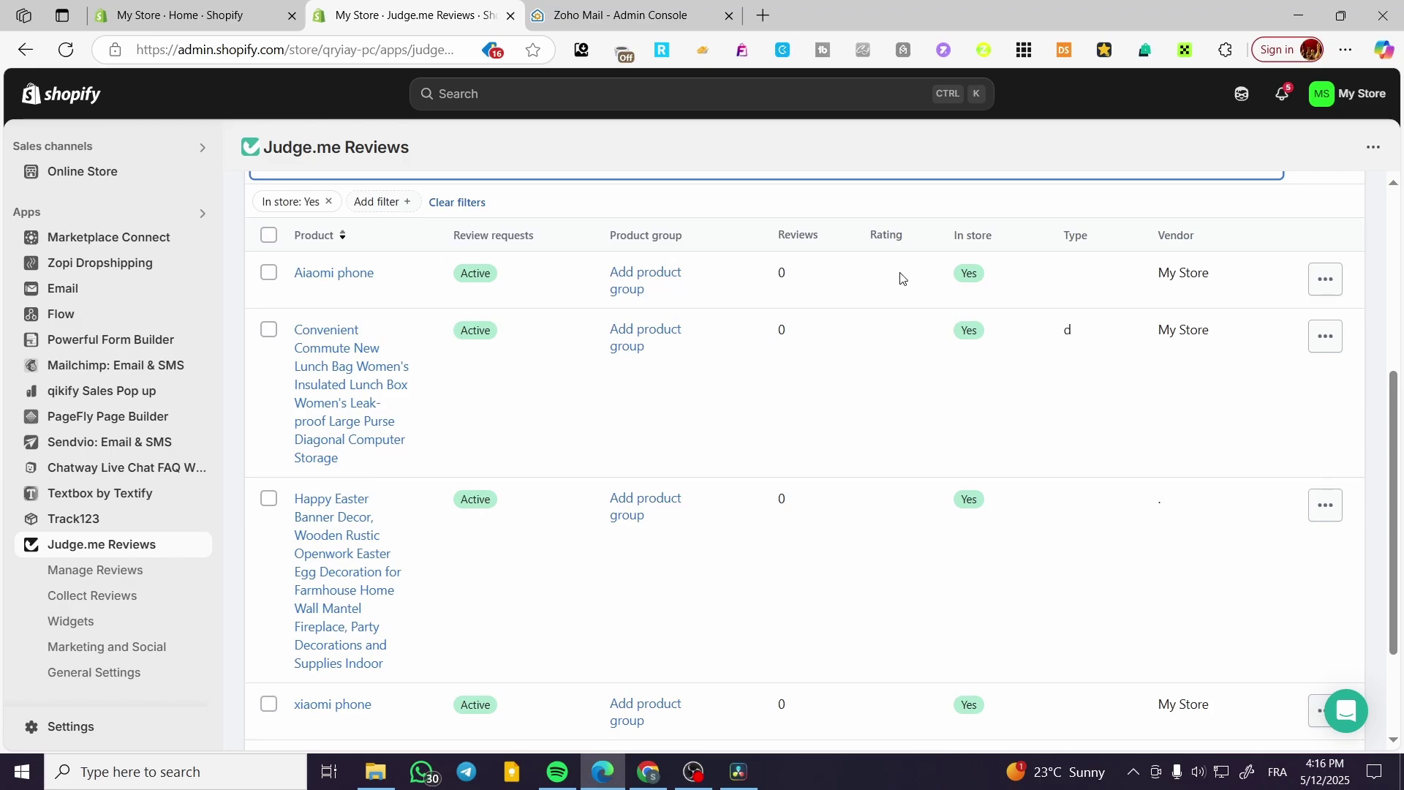
scroll(1067, 293, "down", 3)
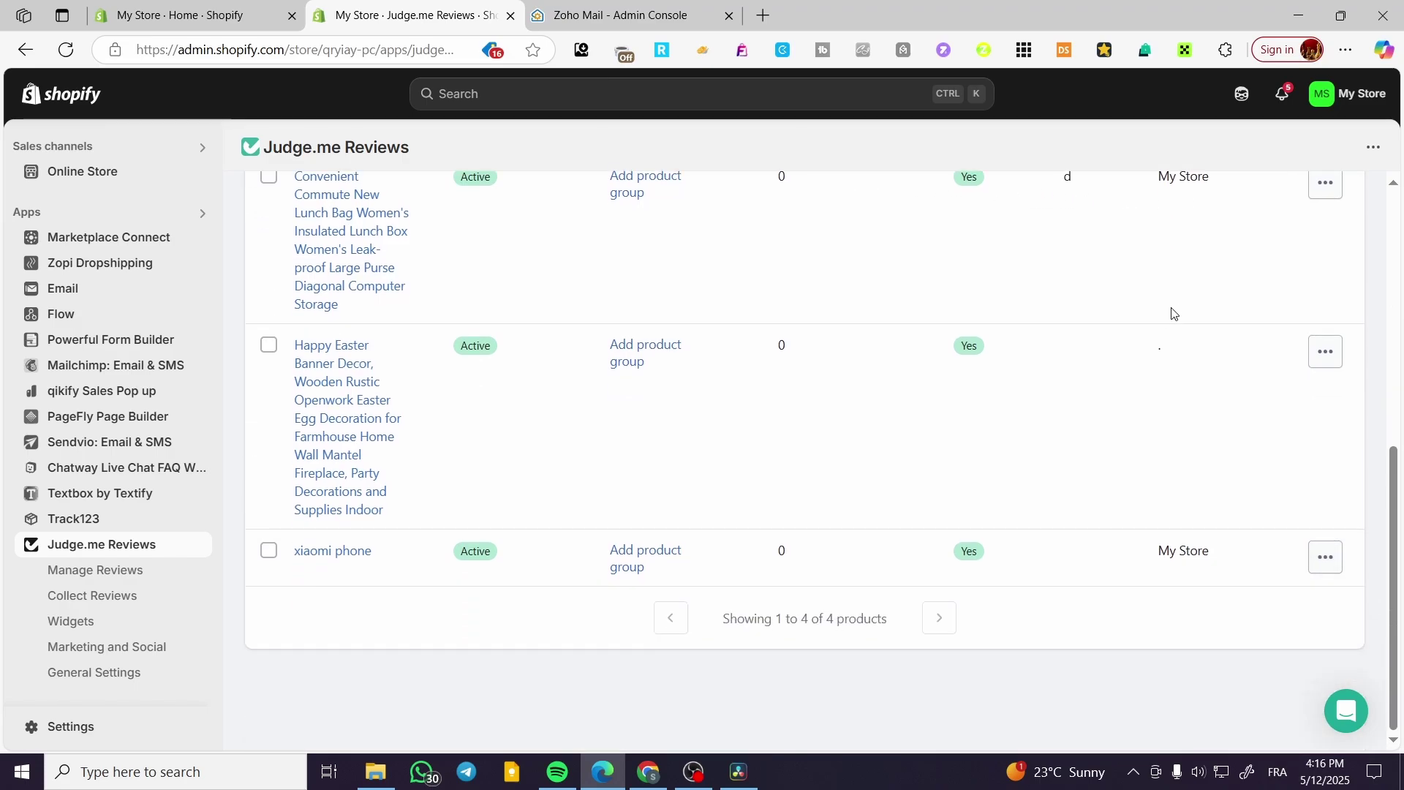
scroll(731, 512, "up", 8)
scroll(795, 589, "down", 3)
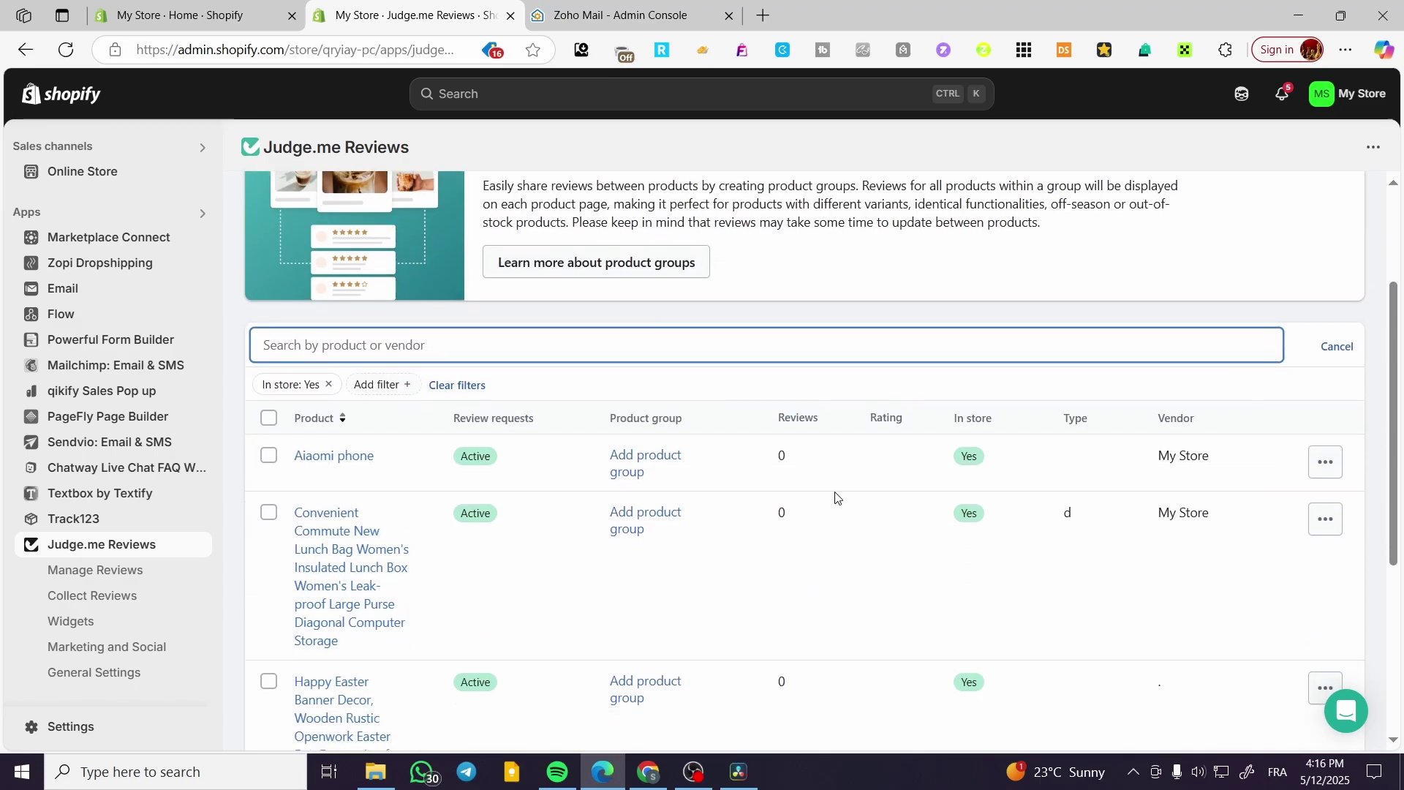
left_click(1323, 465)
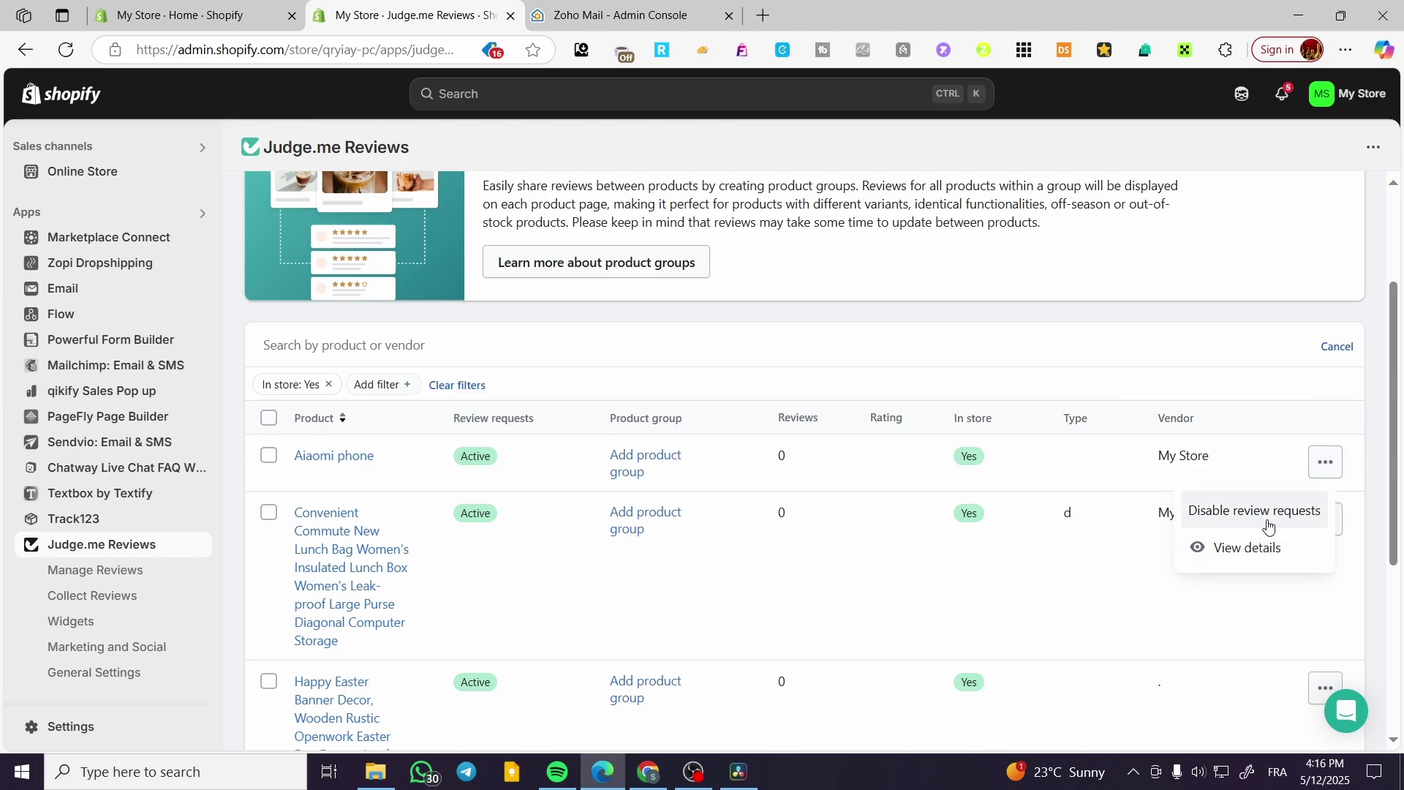
left_click(1365, 461)
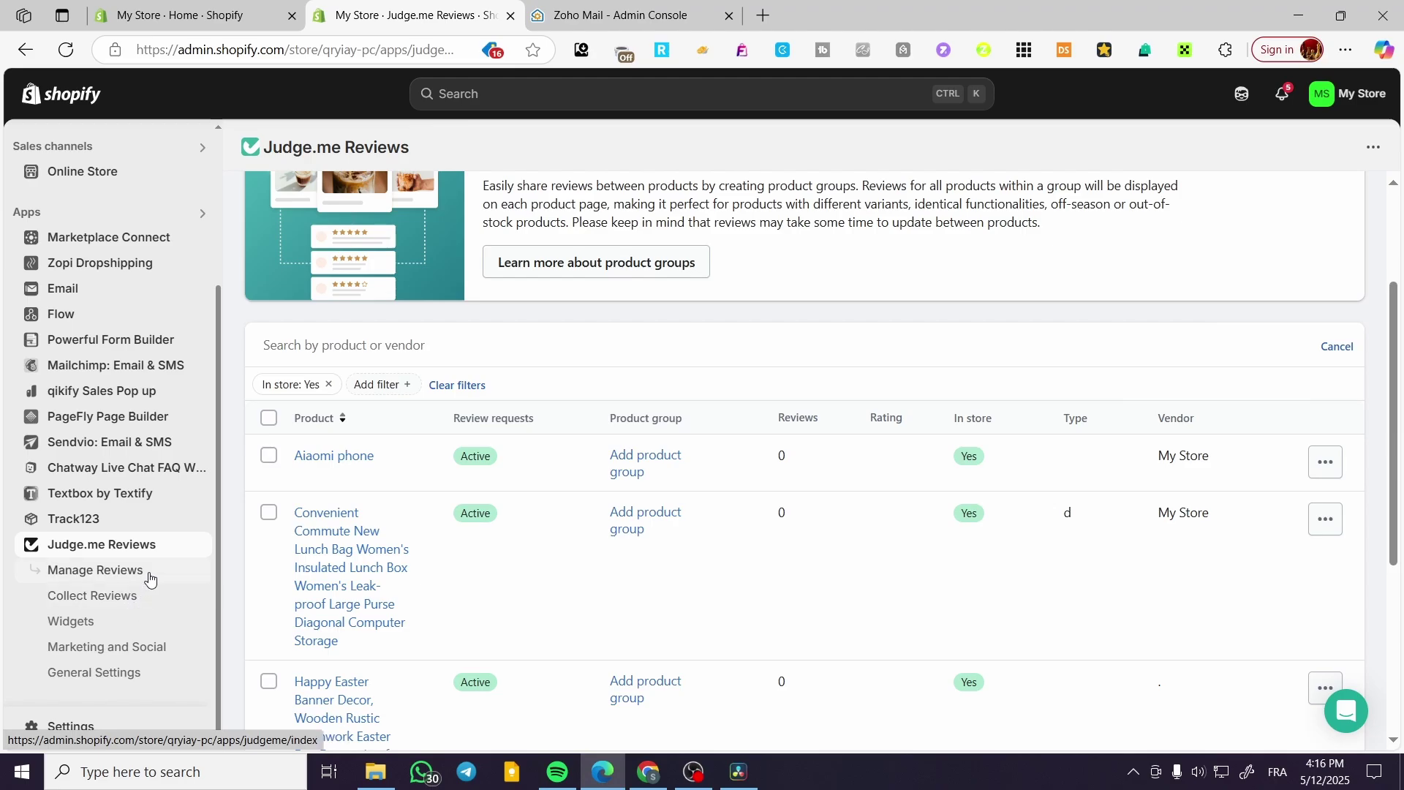
Step: Open the Collect Reviews section and look over its Requests History page
left_click(141, 597)
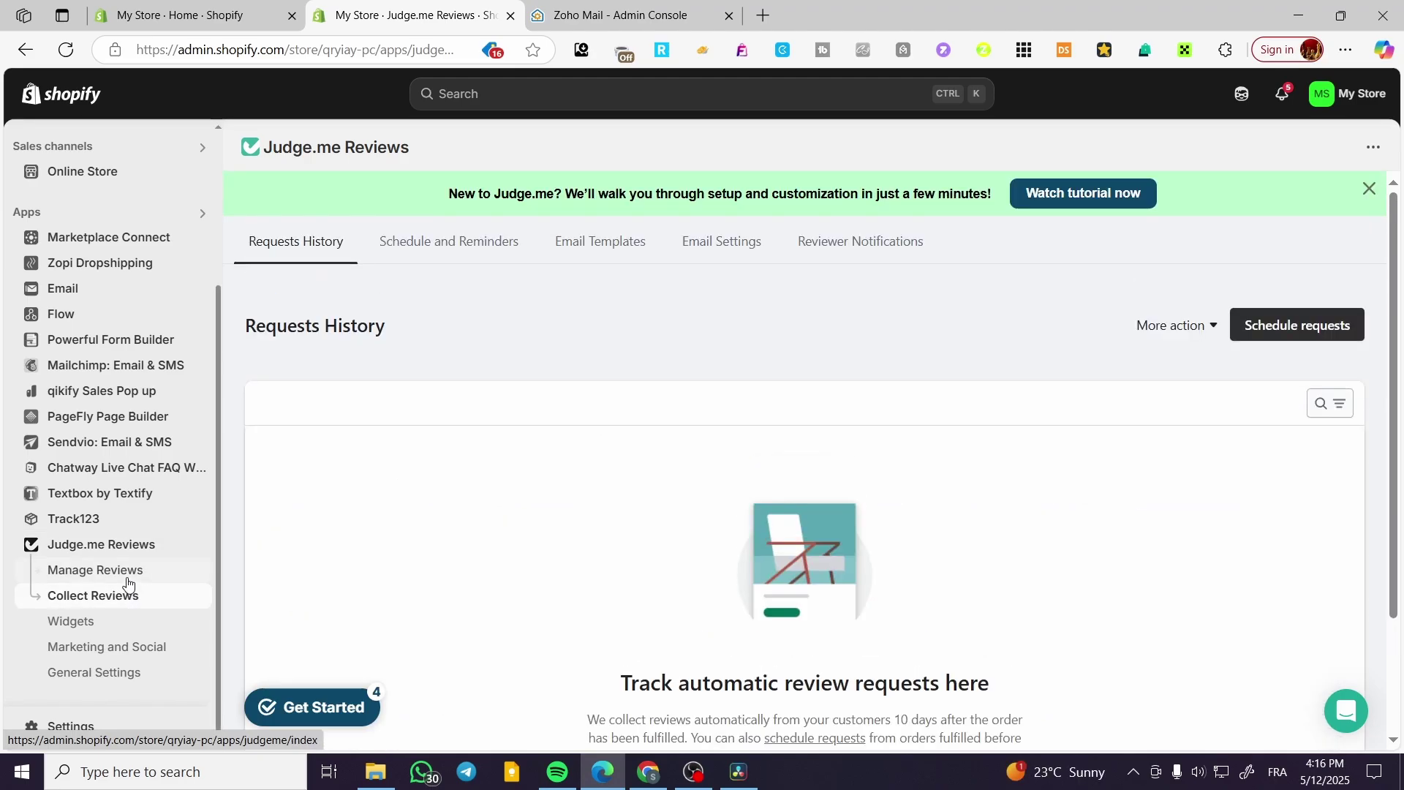
scroll(492, 551, "down", 2)
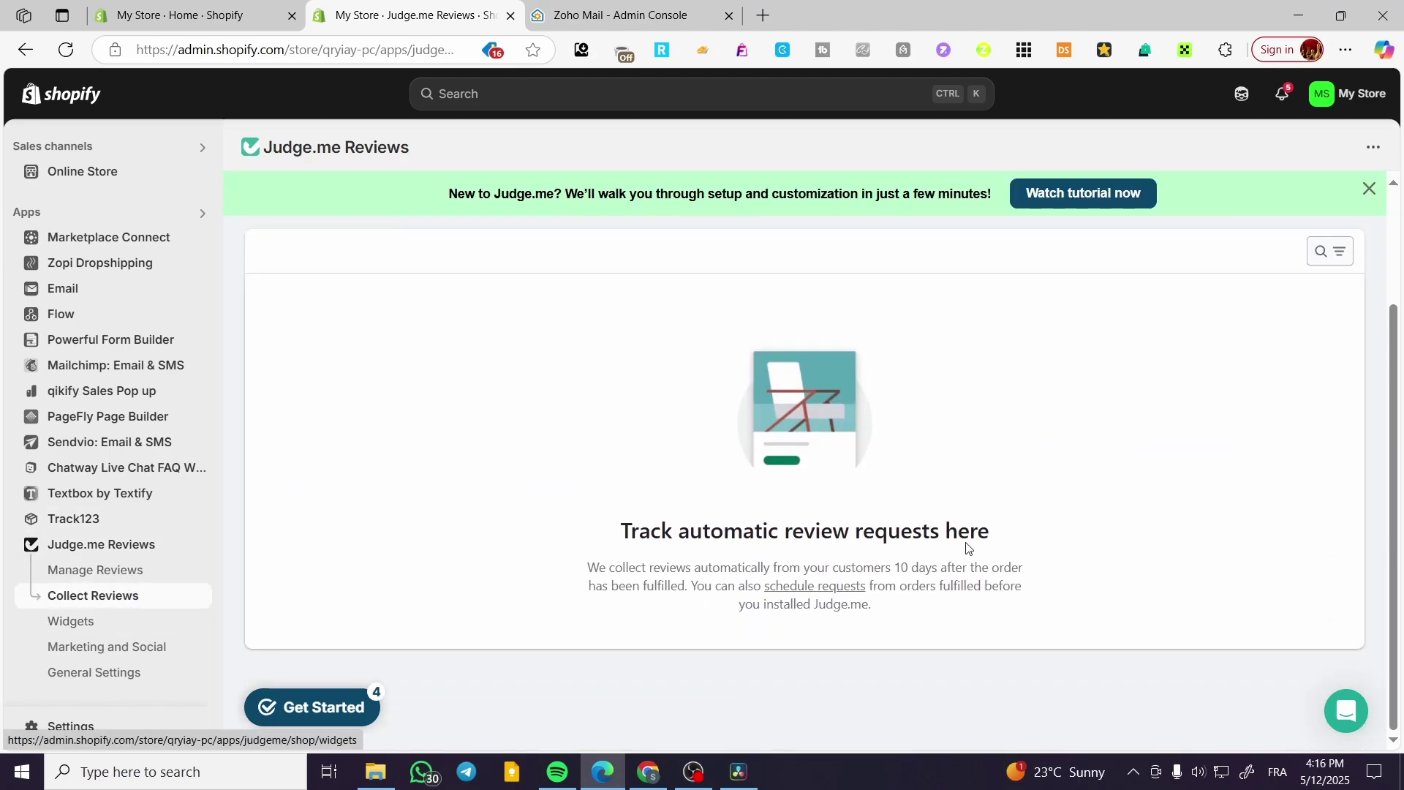
scroll(944, 512, "up", 2)
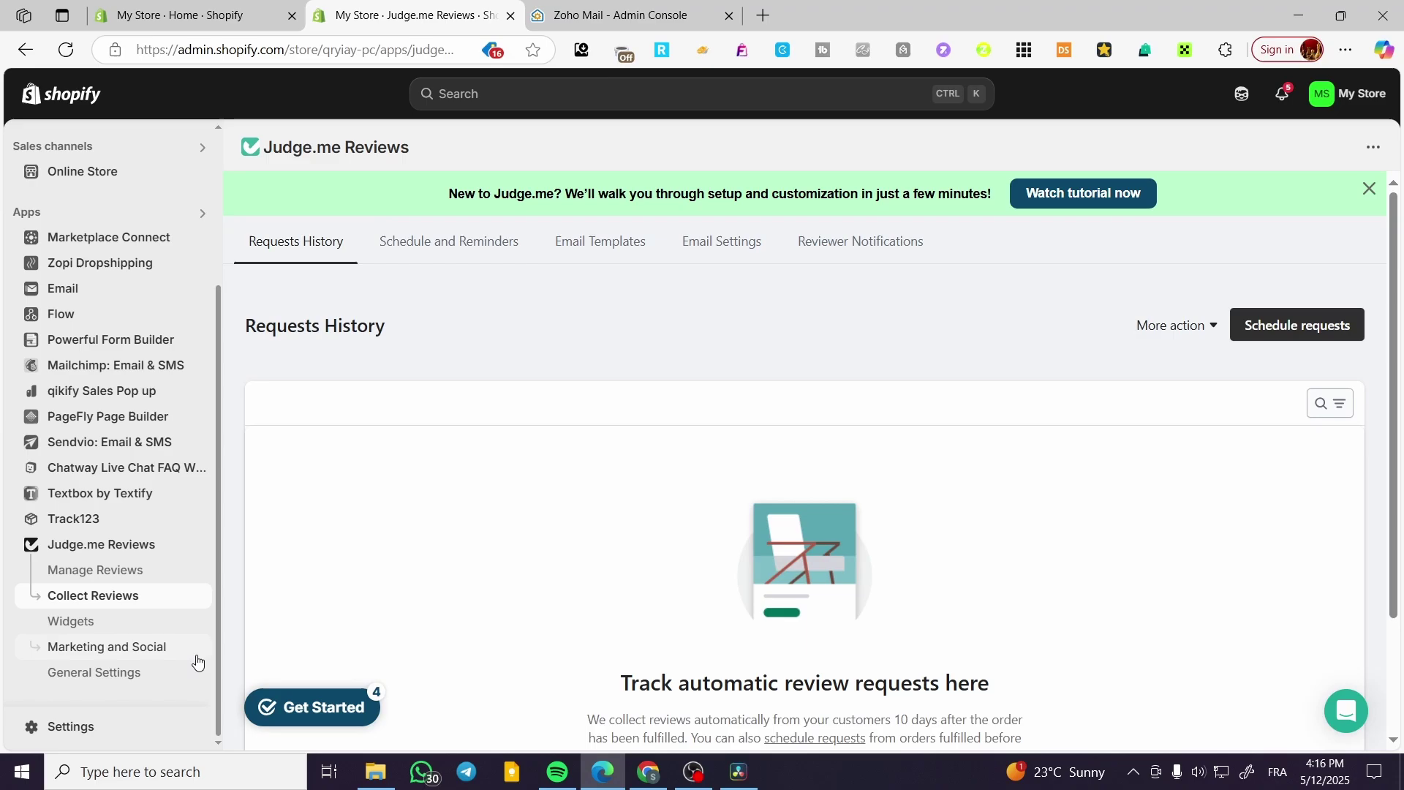
Step: Look over the Widgets overview again and open the Coupons page of Marketing and Social
left_click(110, 621)
scroll(257, 593, "down", 2)
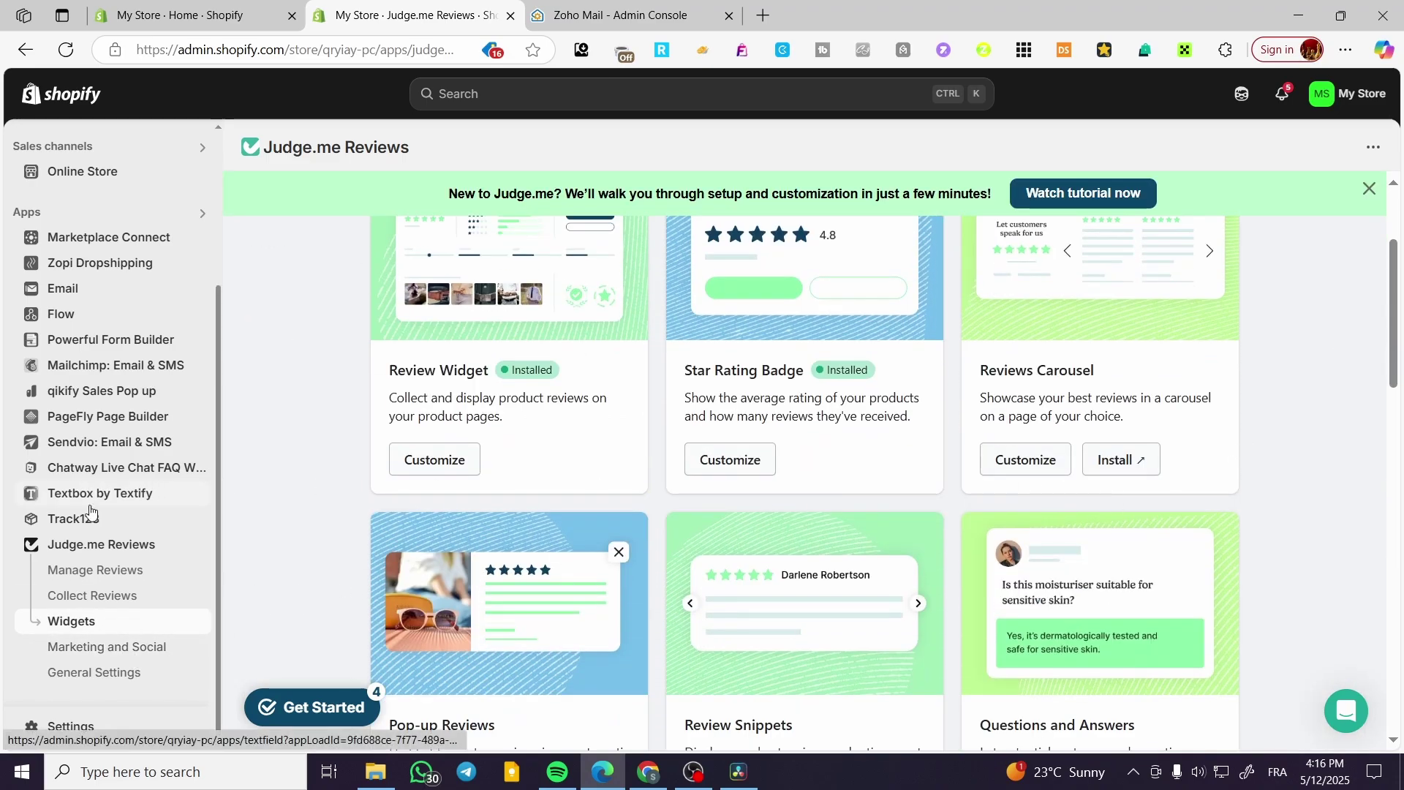
scroll(291, 583, "down", 2)
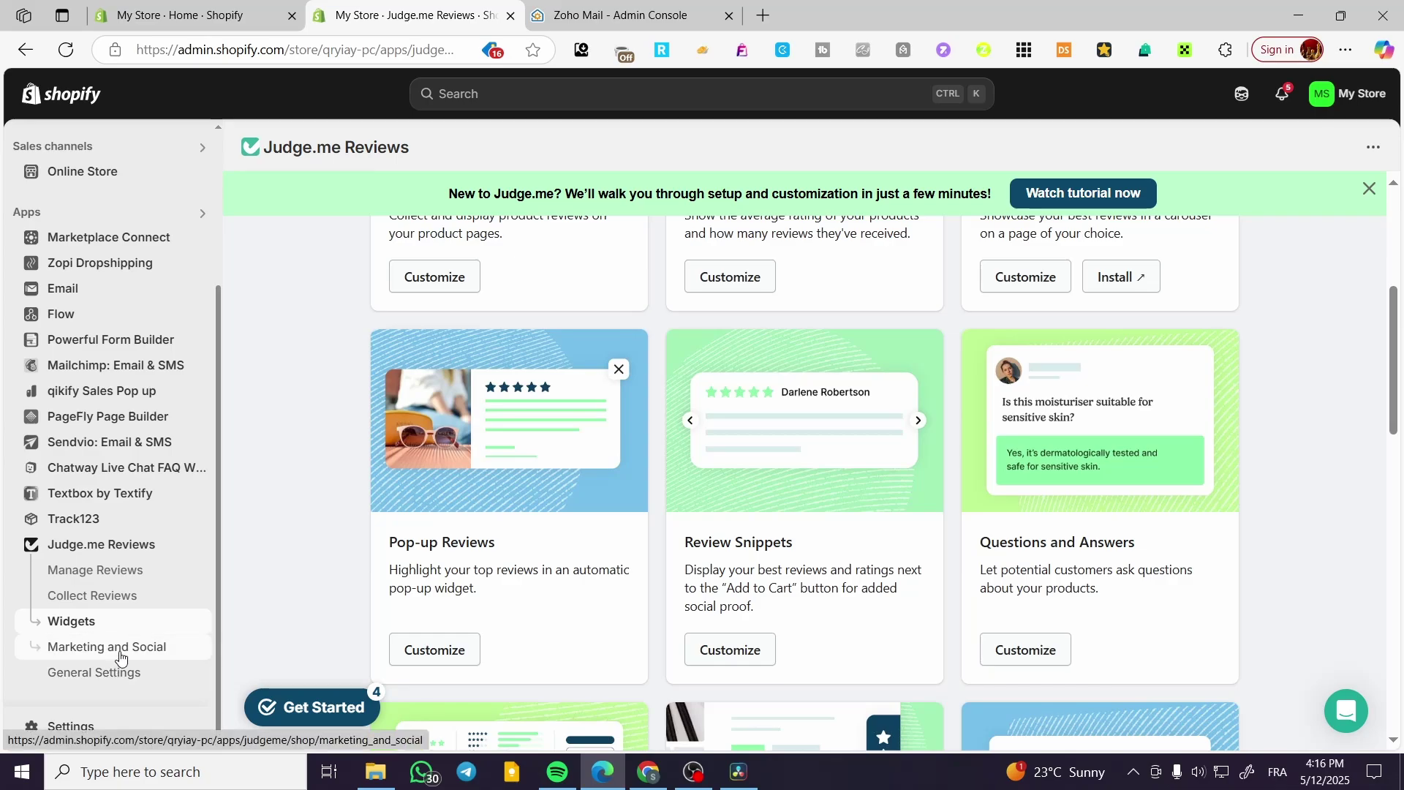
left_click(117, 647)
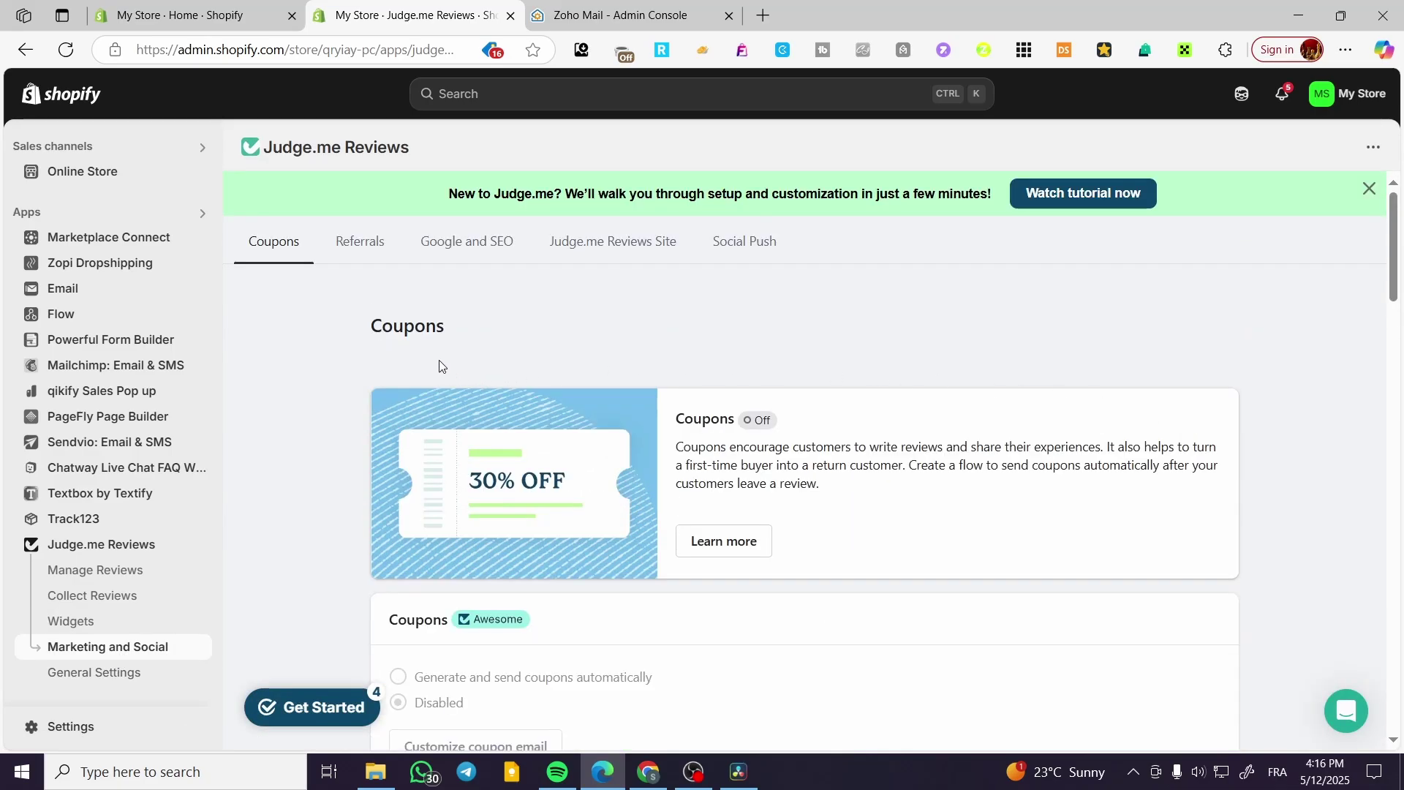
Step: Examine the Coupons page's coupon sending options, coupon details, discount value and reward conditions
scroll(940, 314, "down", 2)
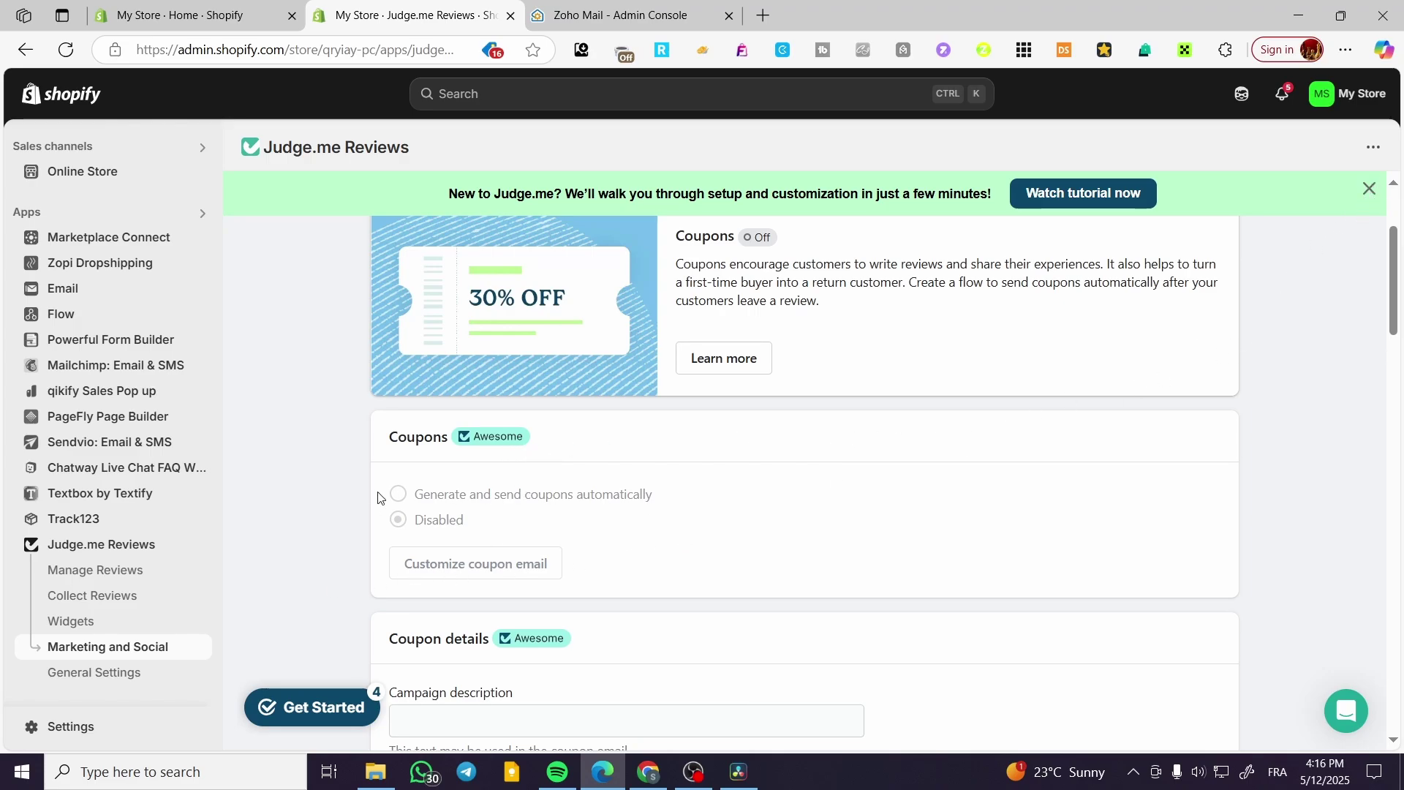
scroll(304, 489, "up", 3)
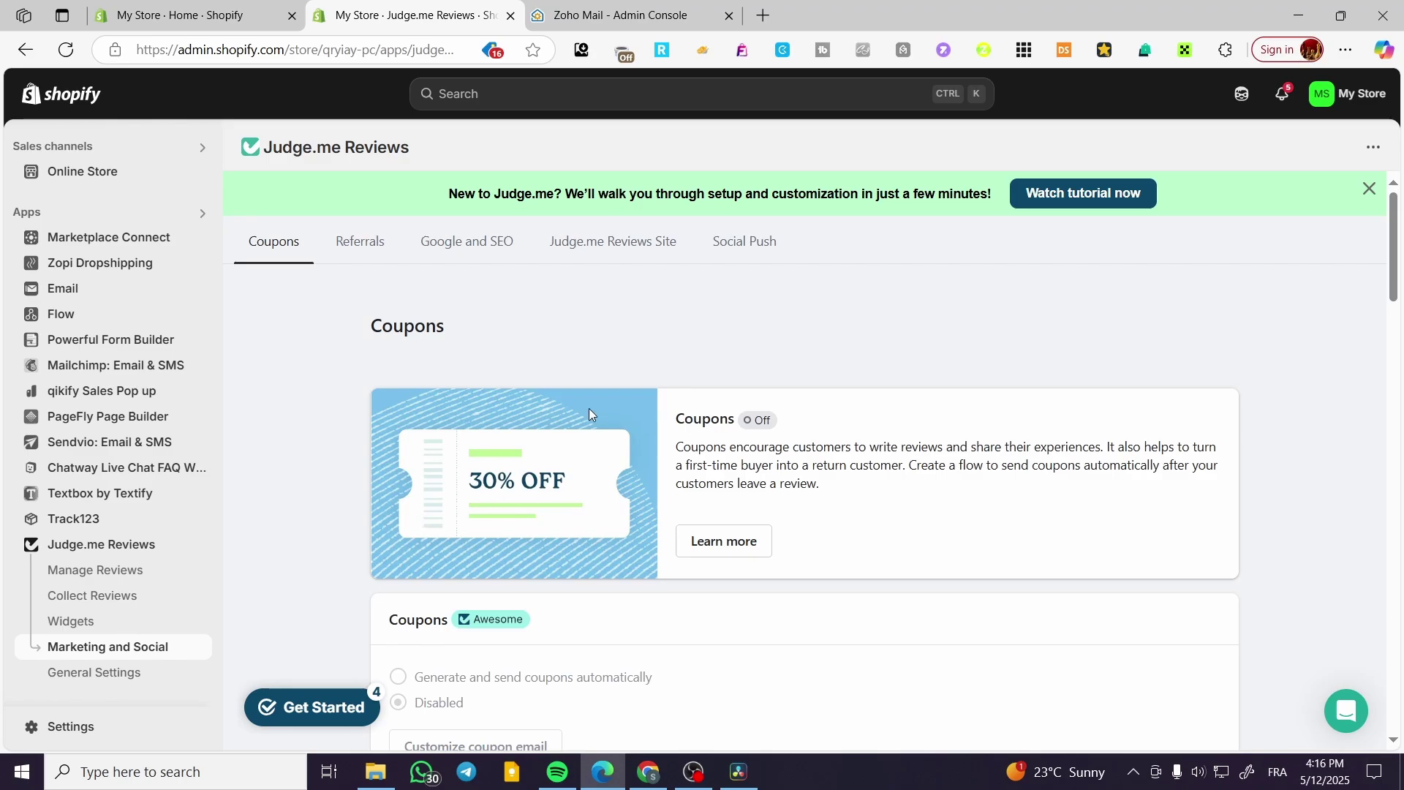
scroll(112, 385, "up", 1)
scroll(111, 385, "up", 3)
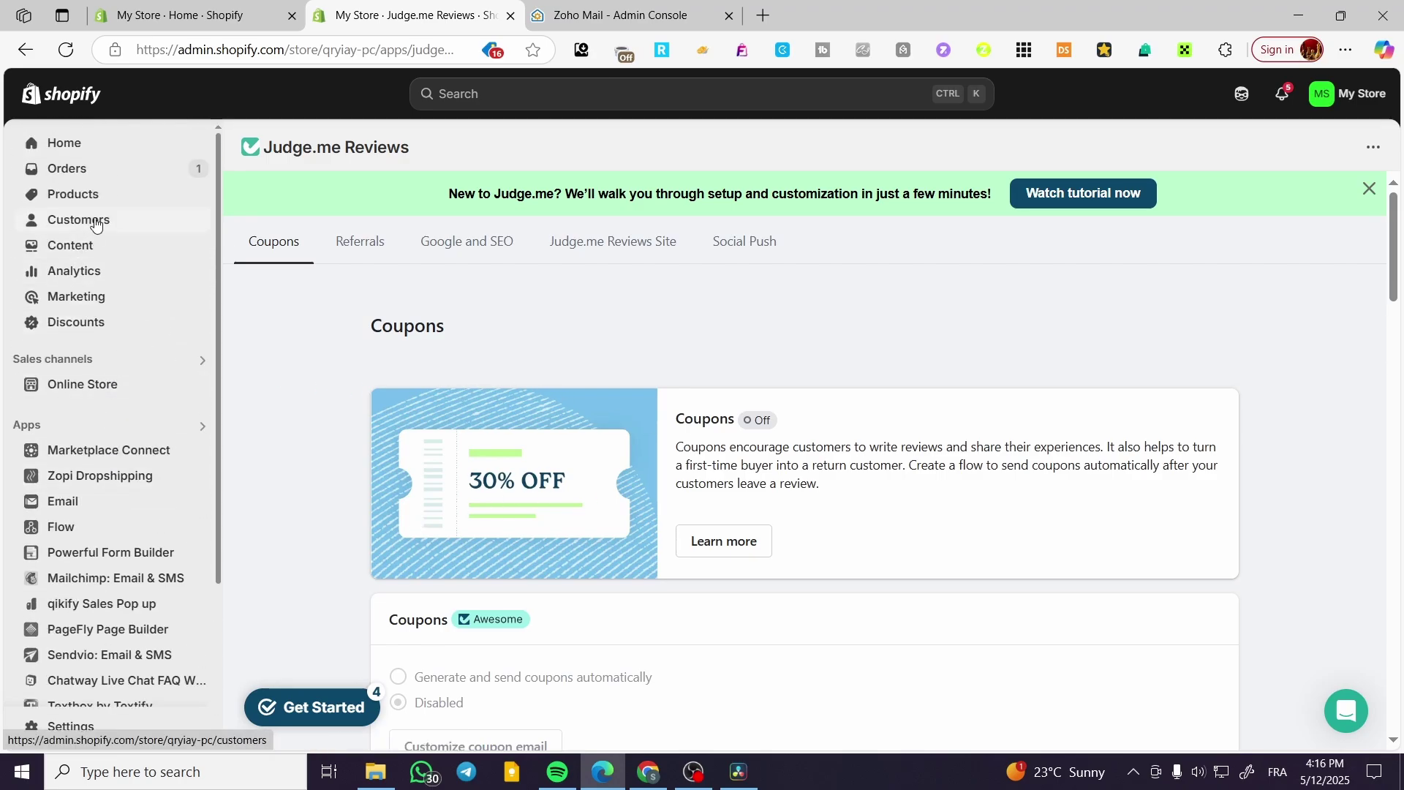
scroll(686, 367, "down", 10)
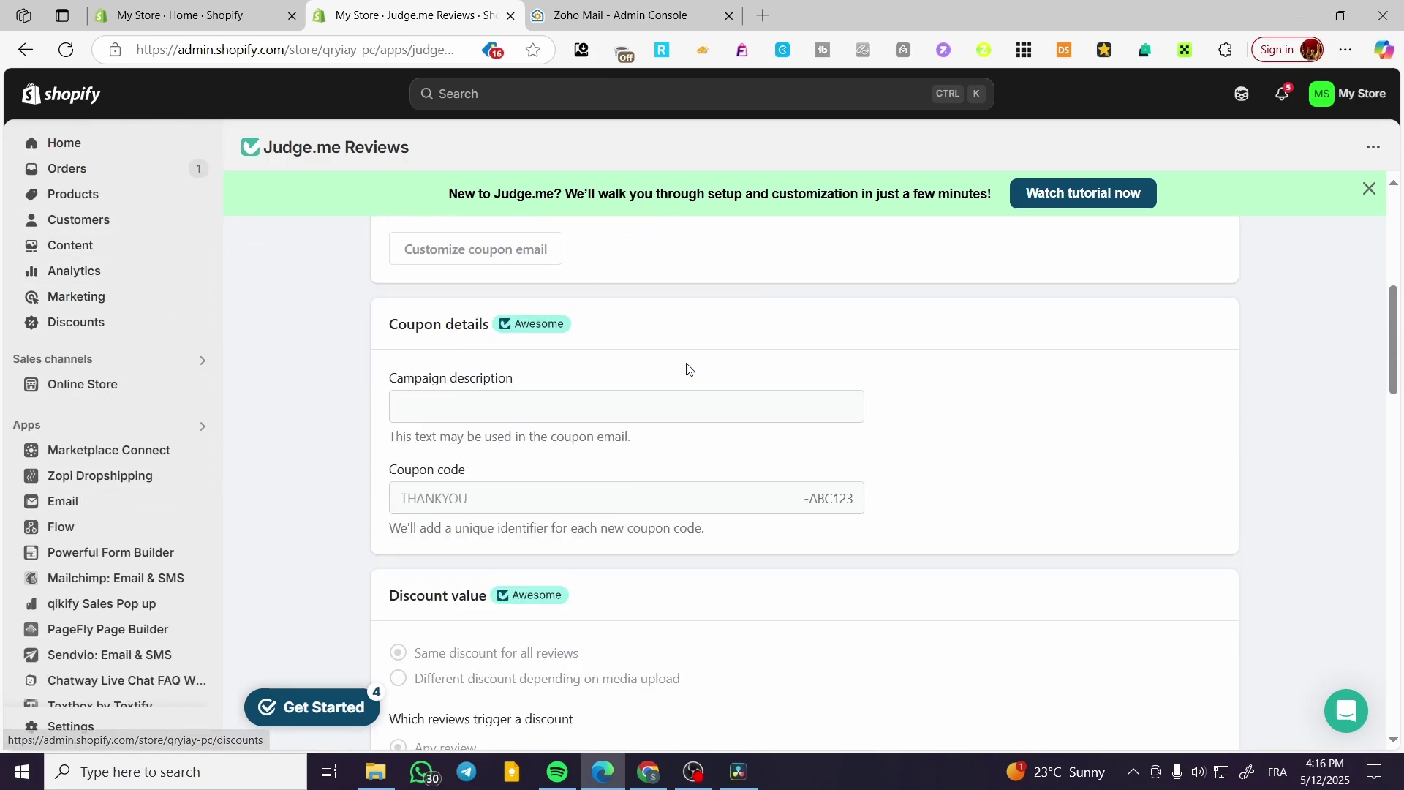
scroll(680, 364, "up", 9)
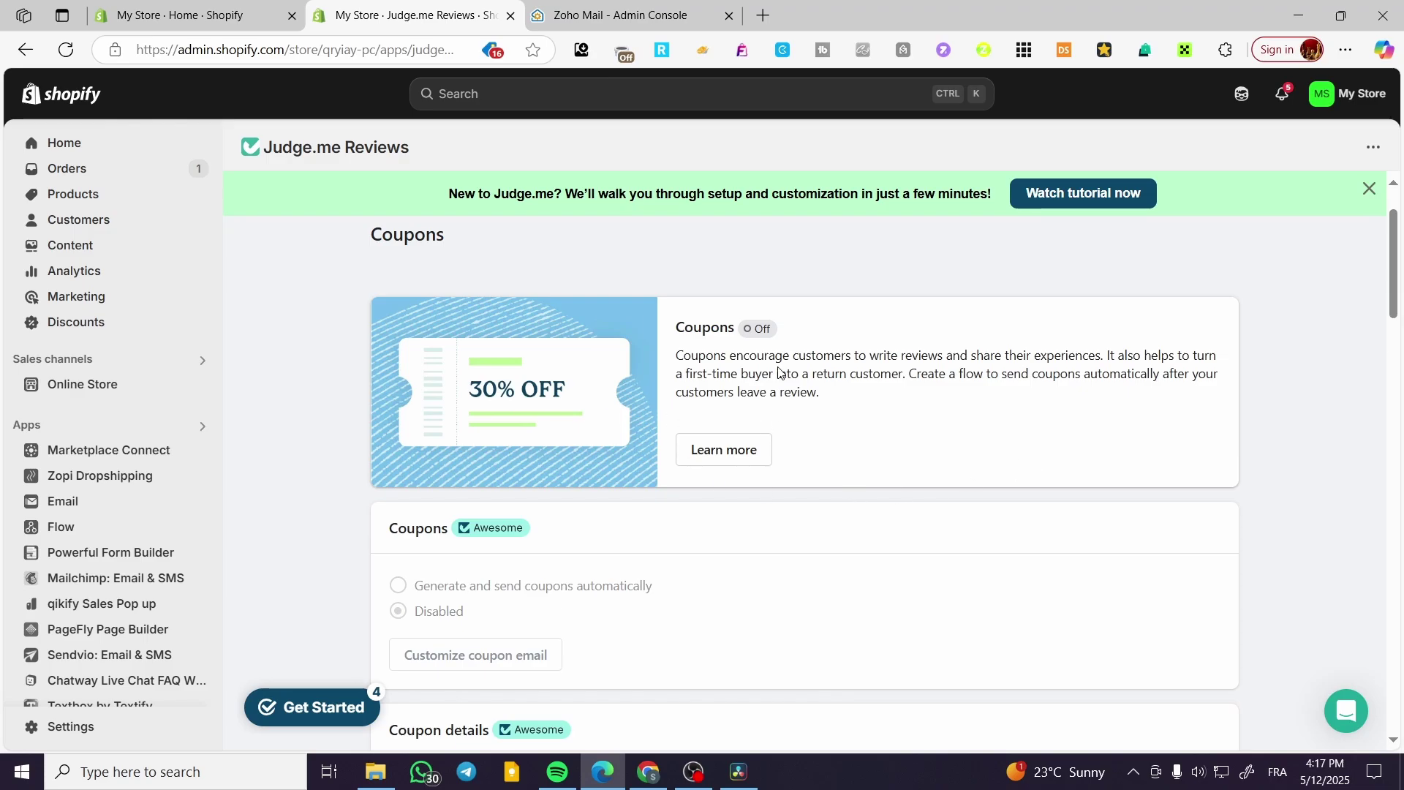
scroll(511, 409, "down", 4)
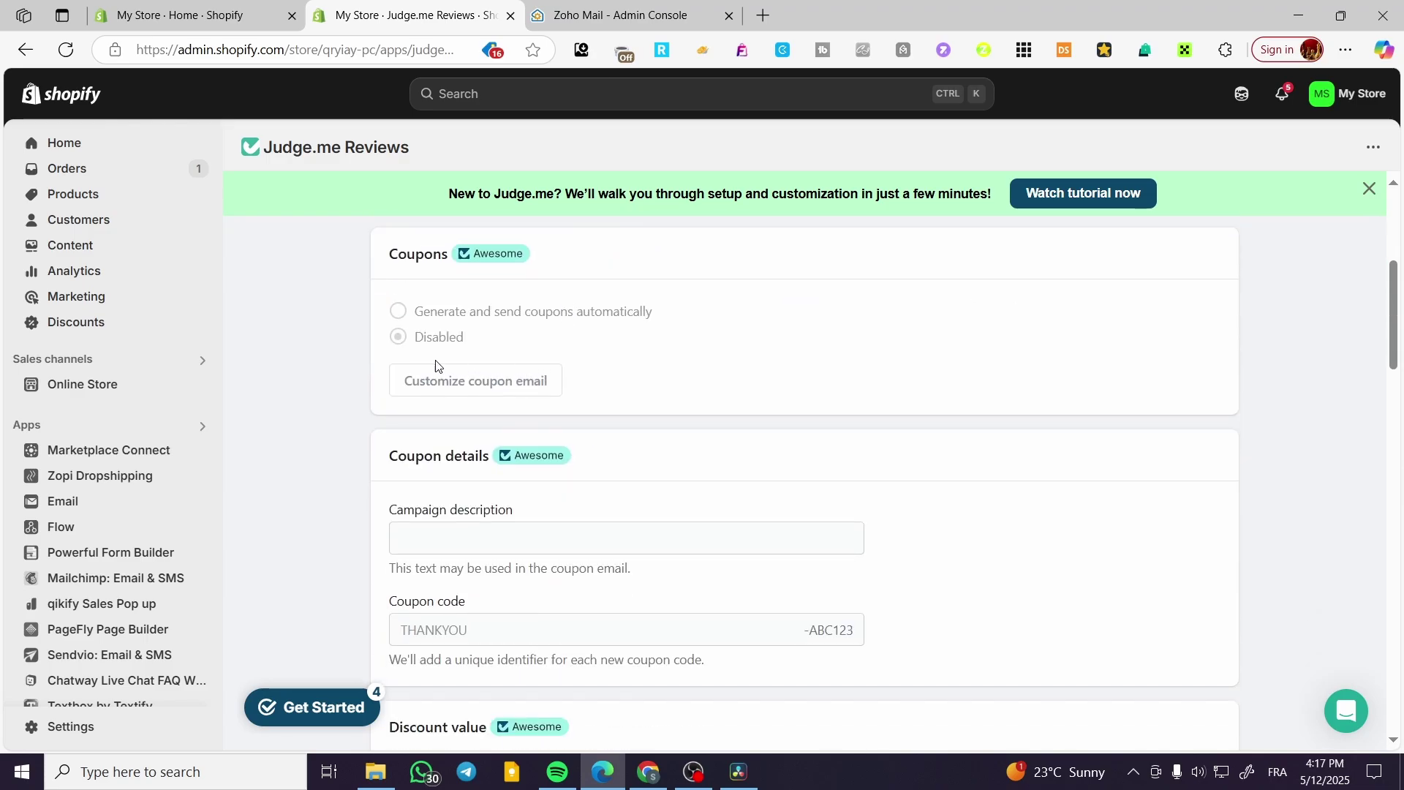
scroll(431, 307, "up", 1)
scroll(427, 246, "down", 3)
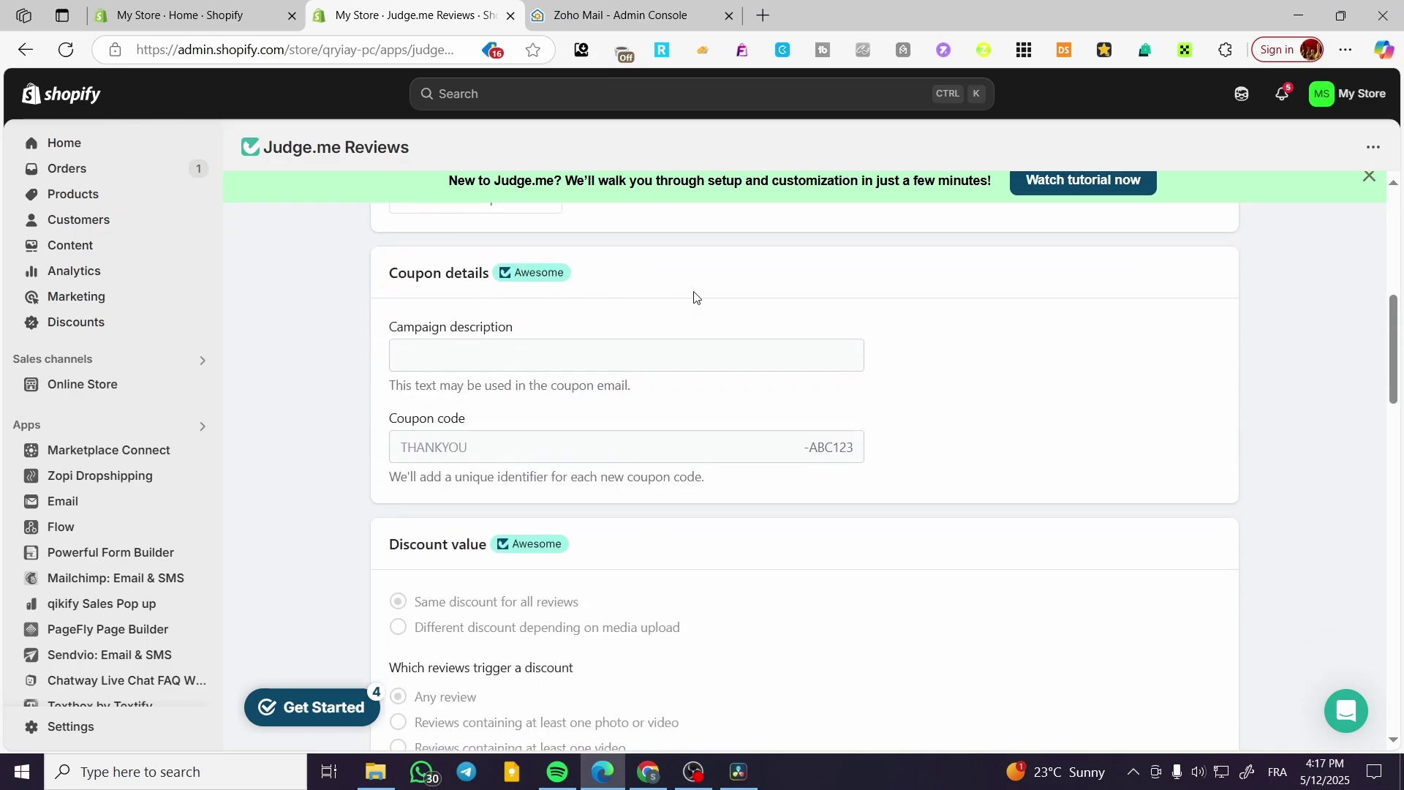
scroll(608, 359, "down", 10)
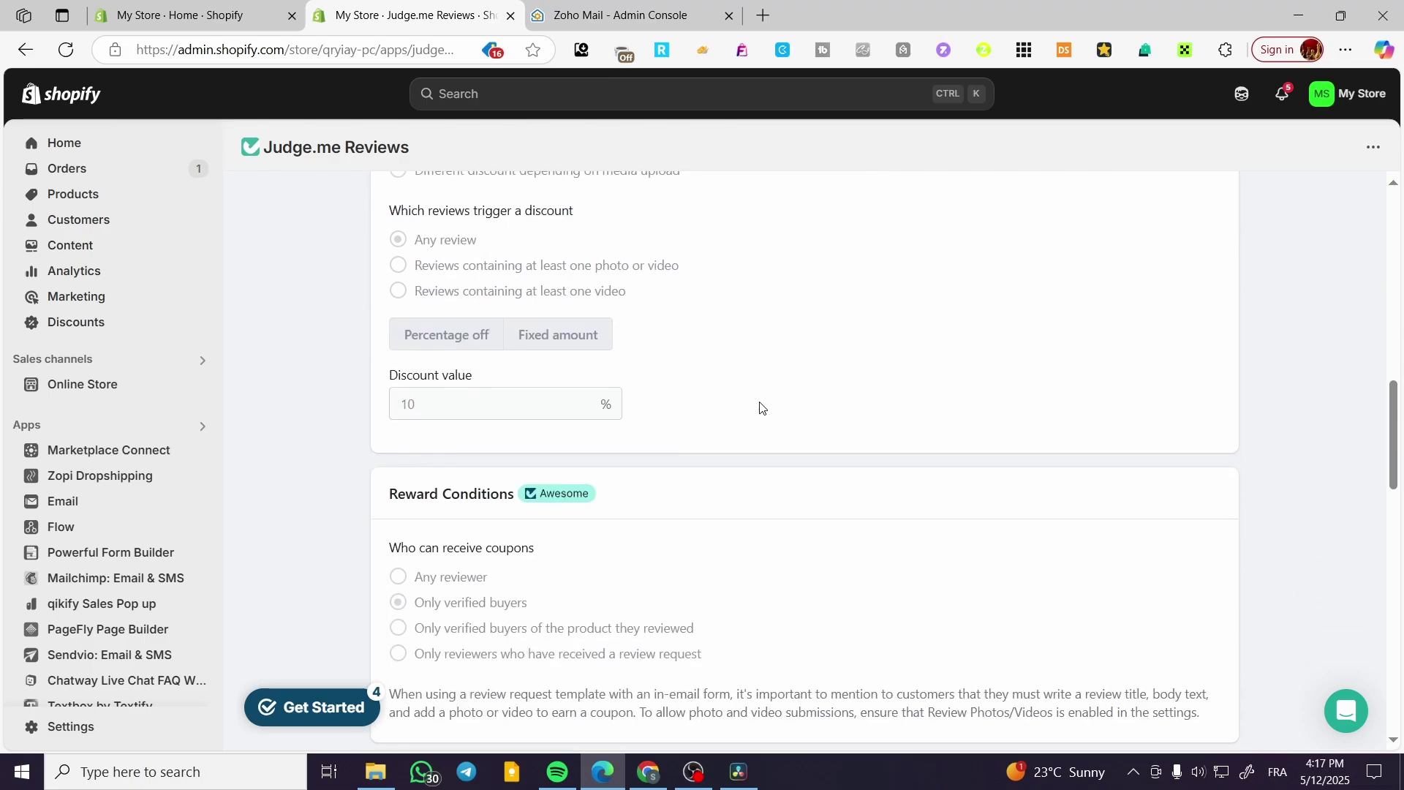
scroll(725, 399, "down", 5)
scroll(611, 586, "up", 15)
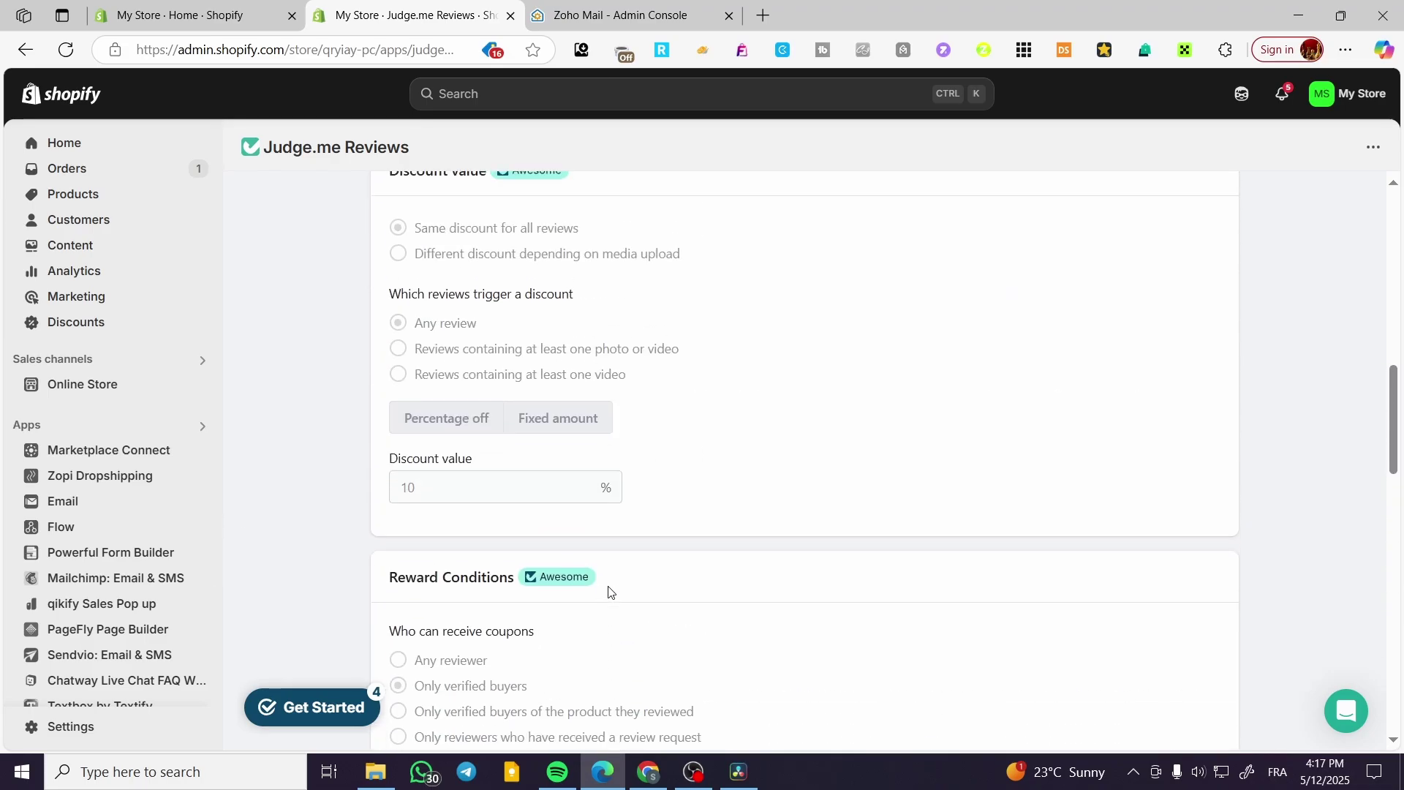
scroll(611, 587, "up", 5)
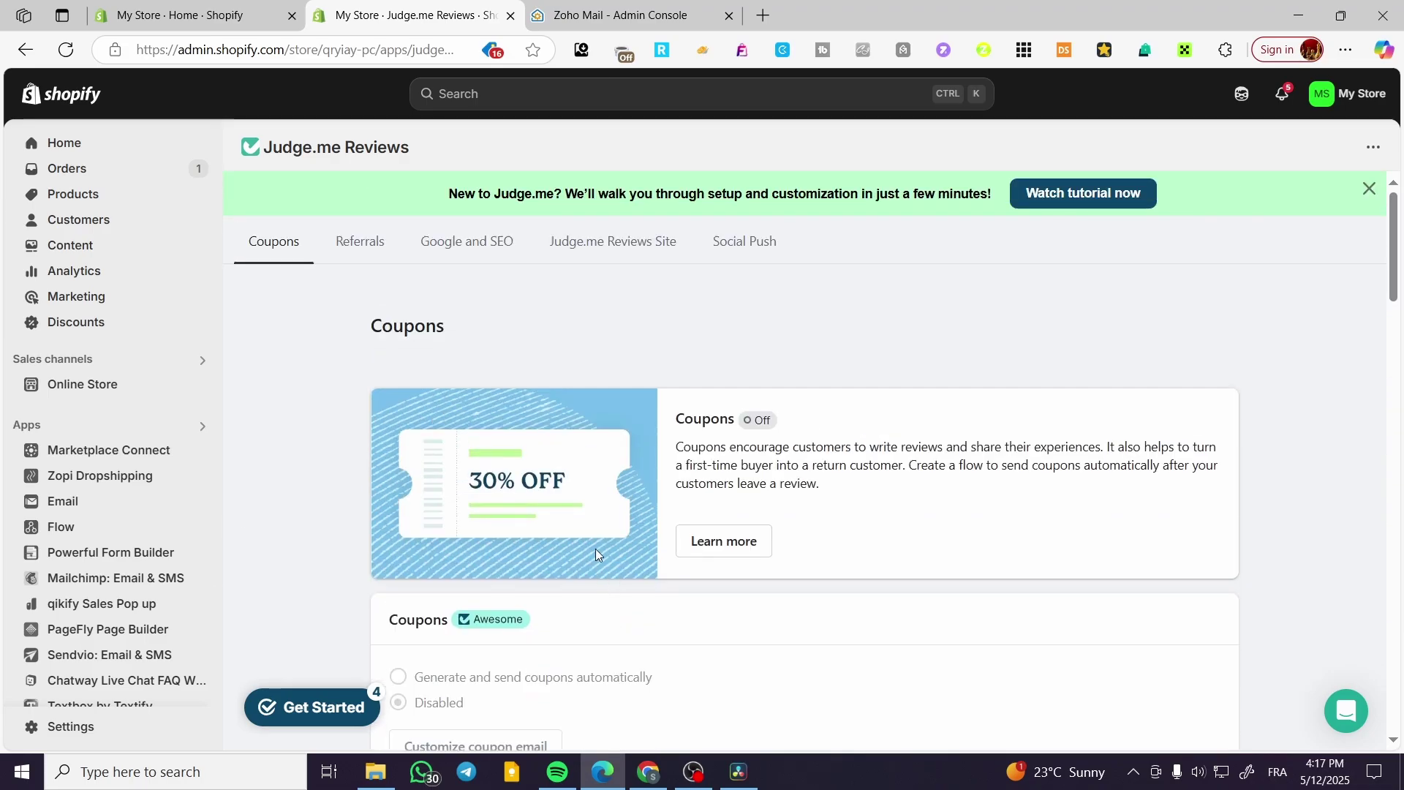
Step: Open the Referrals page and look over its referral widget, friend reward and customer reward settings
left_click(349, 246)
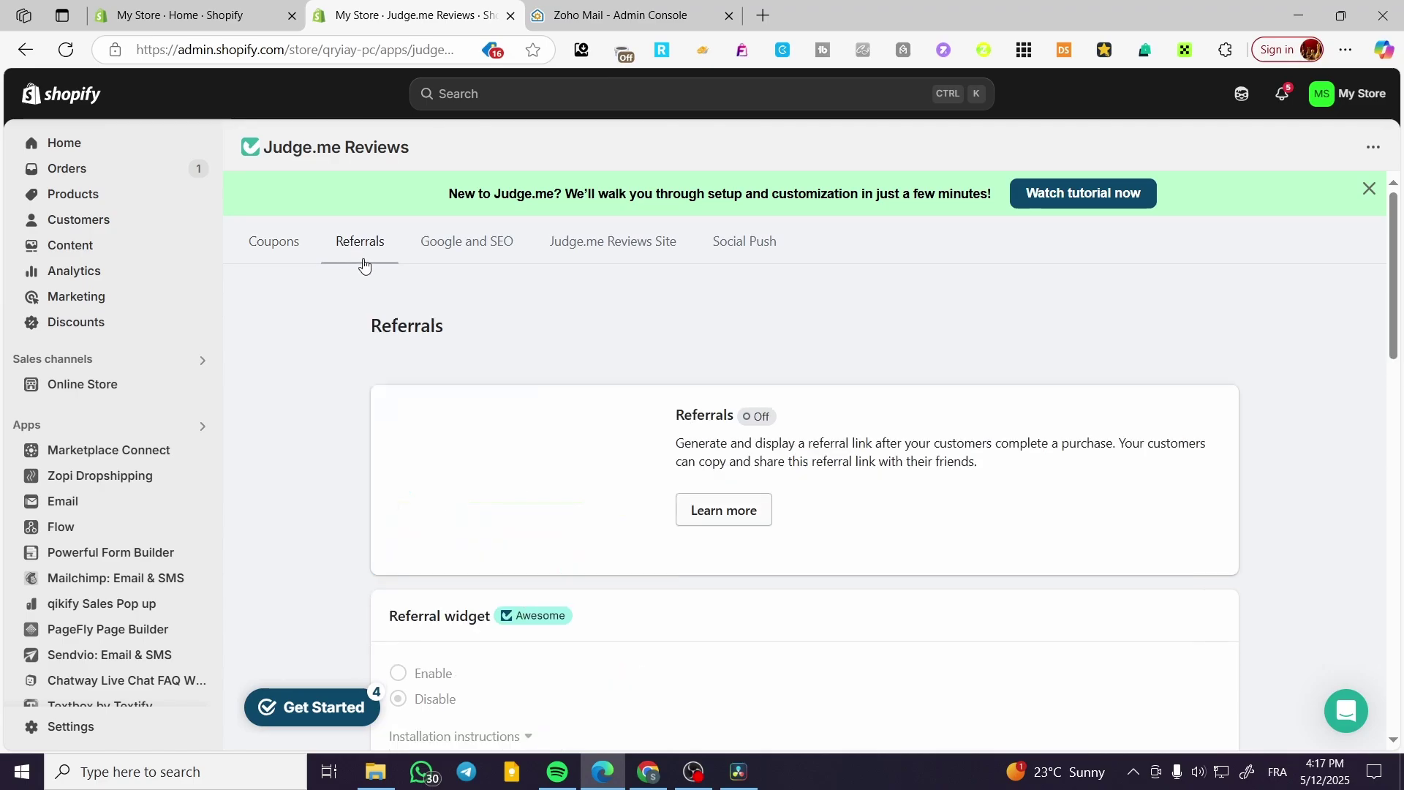
scroll(369, 272, "down", 6)
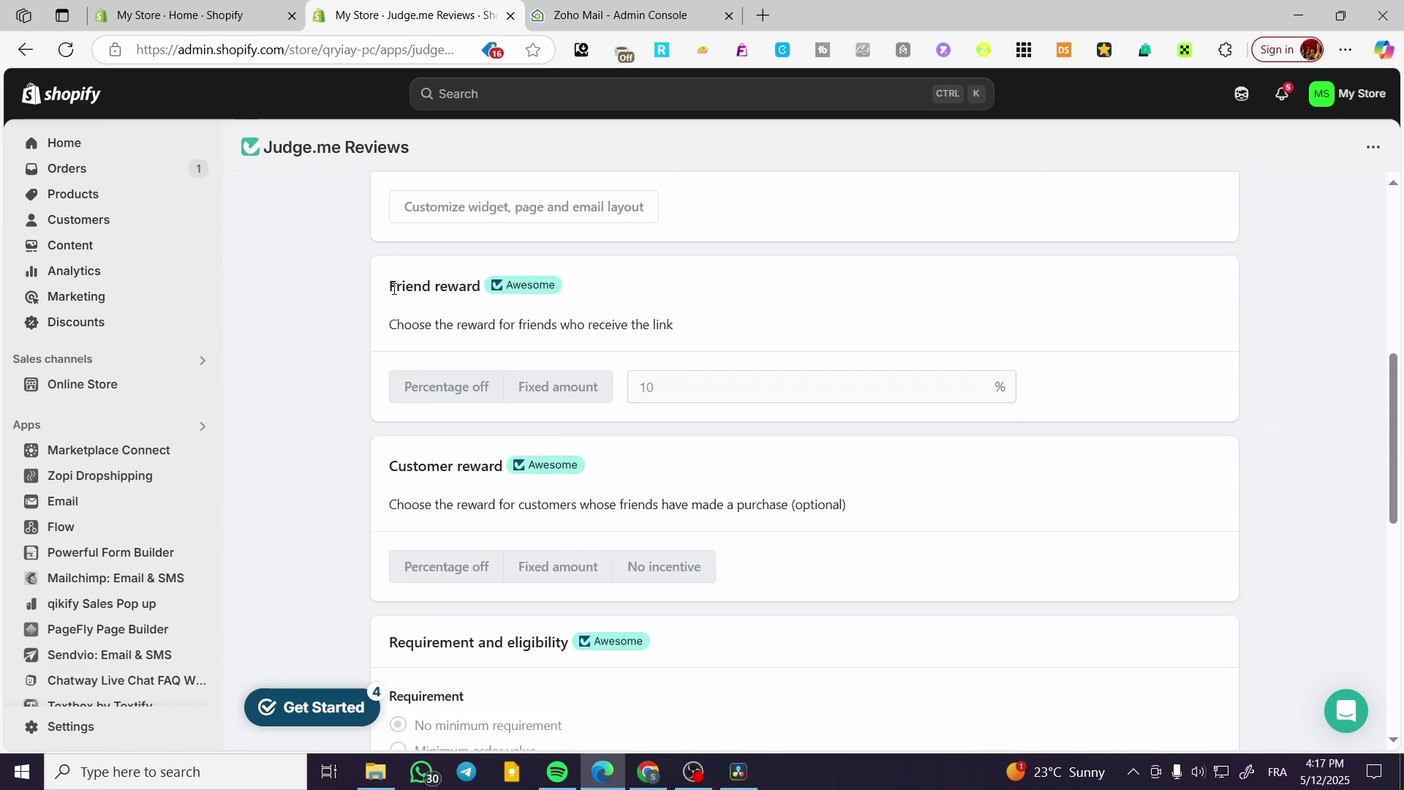
scroll(595, 533, "up", 6)
Step: Open the Google and SEO page and review the Google Shopping, SEO Rich Snippets and Google Business Profile options
left_click(490, 206)
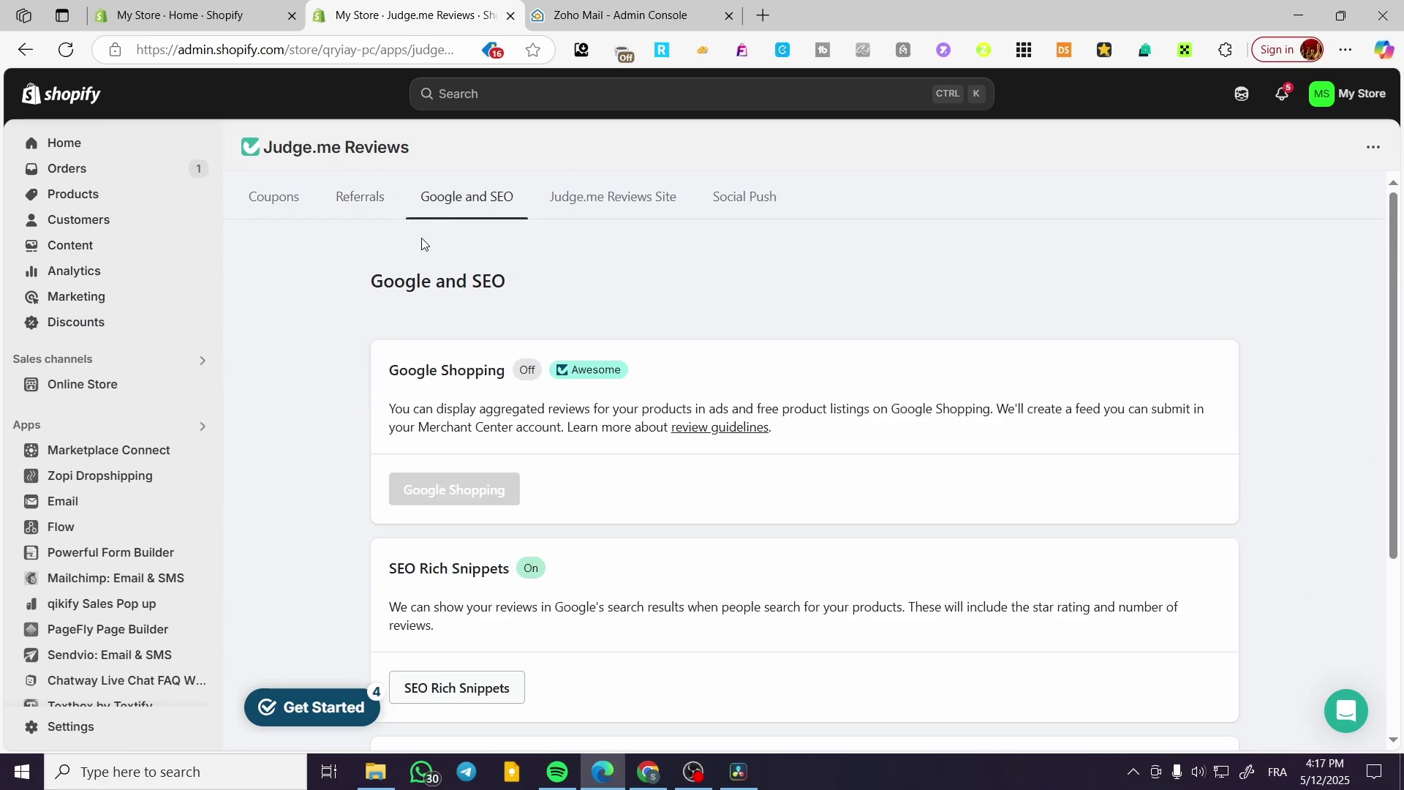
scroll(524, 390, "down", 3)
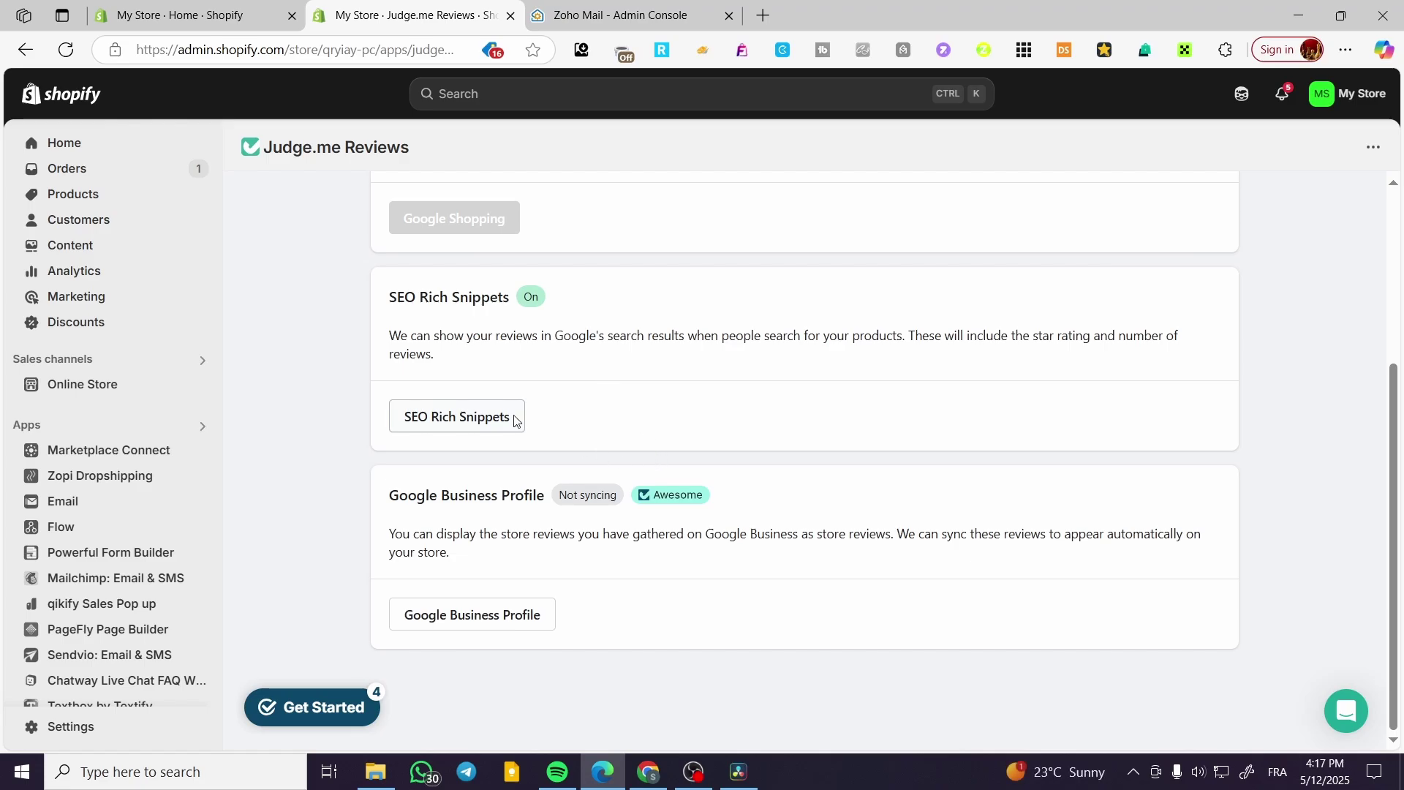
scroll(617, 392, "up", 3)
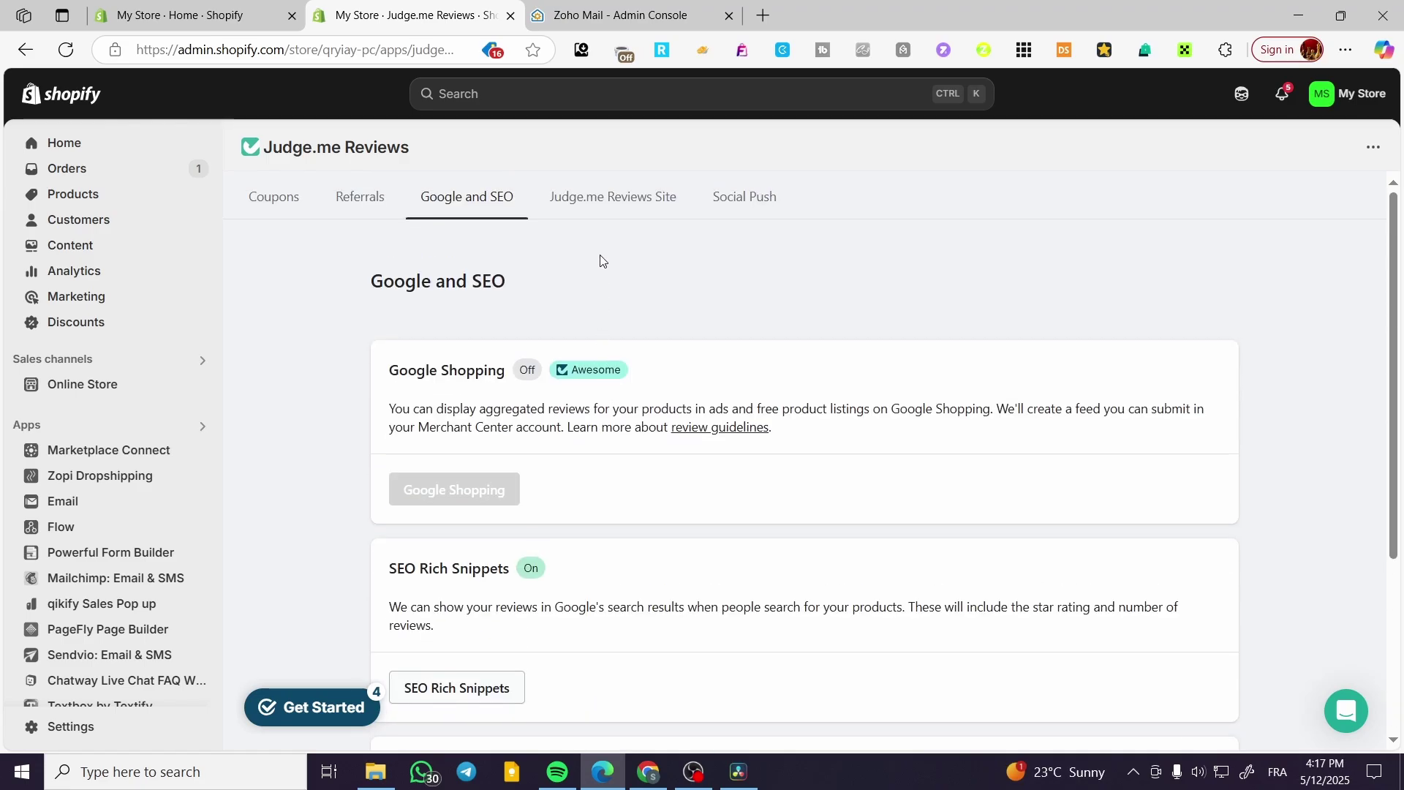
Step: Open the Judge.me Reviews Site page and examine its store listing, store information and recommendations carousel sections
left_click(592, 210)
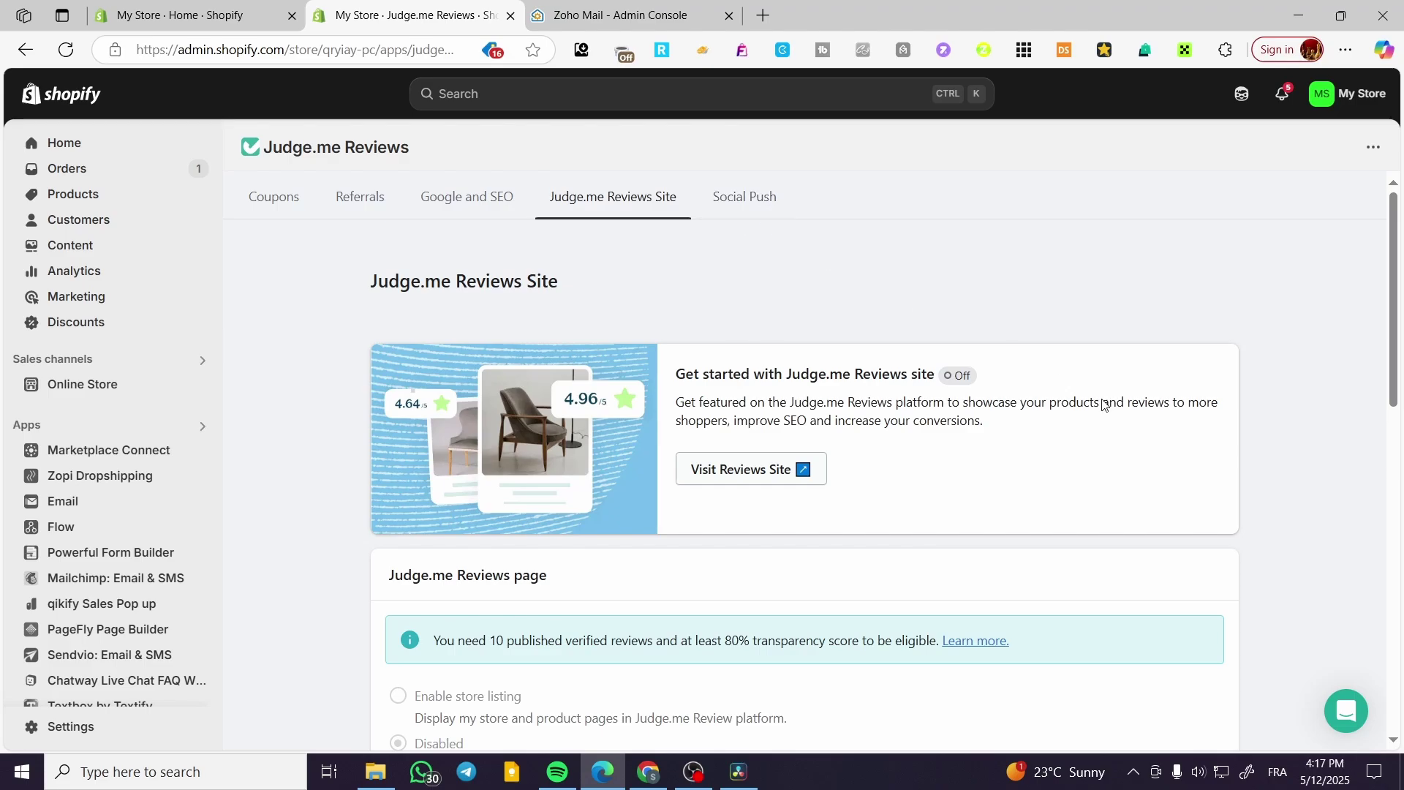
scroll(1103, 424, "down", 2)
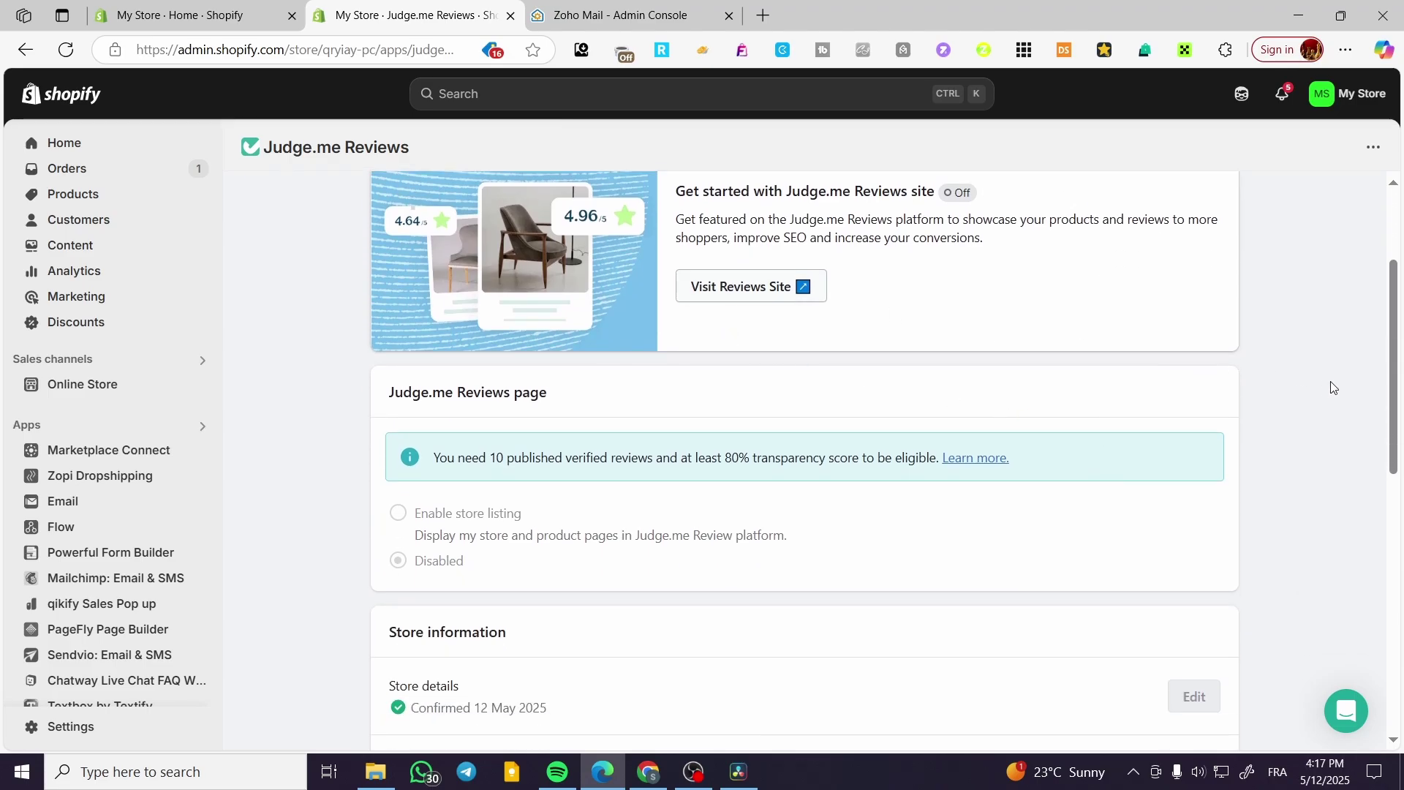
scroll(1184, 401, "down", 1)
scroll(1162, 380, "up", 2)
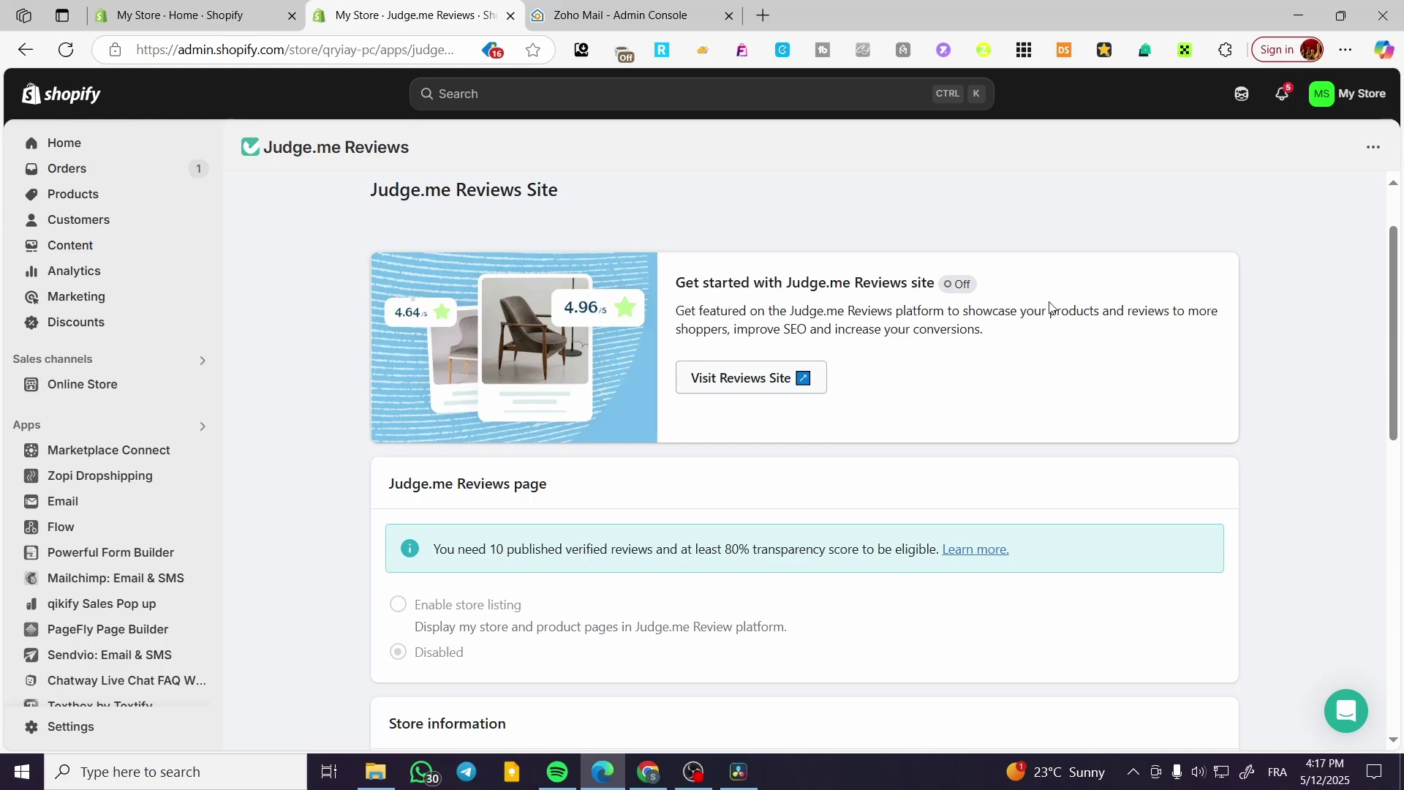
scroll(1016, 322, "down", 6)
scroll(985, 329, "down", 2)
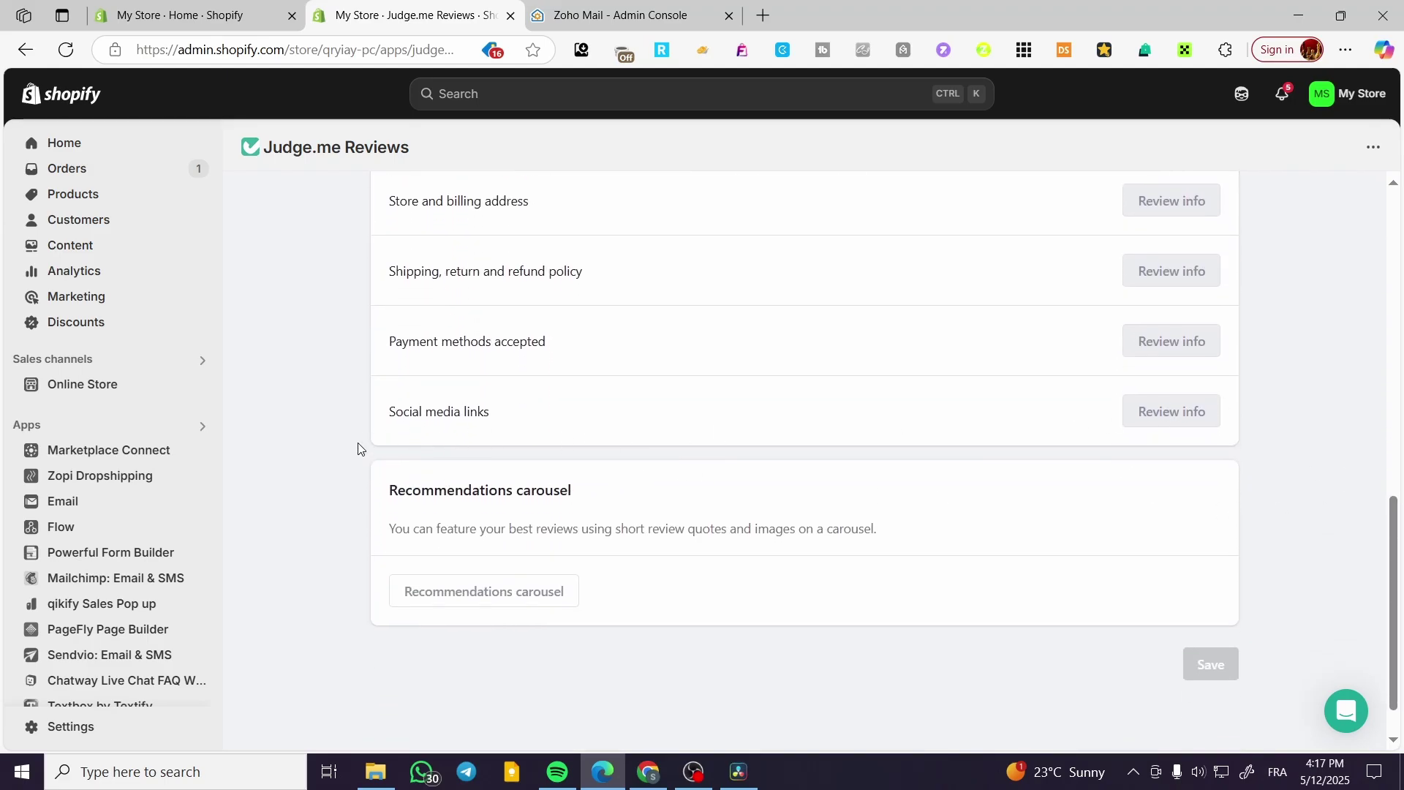
scroll(312, 402, "up", 10)
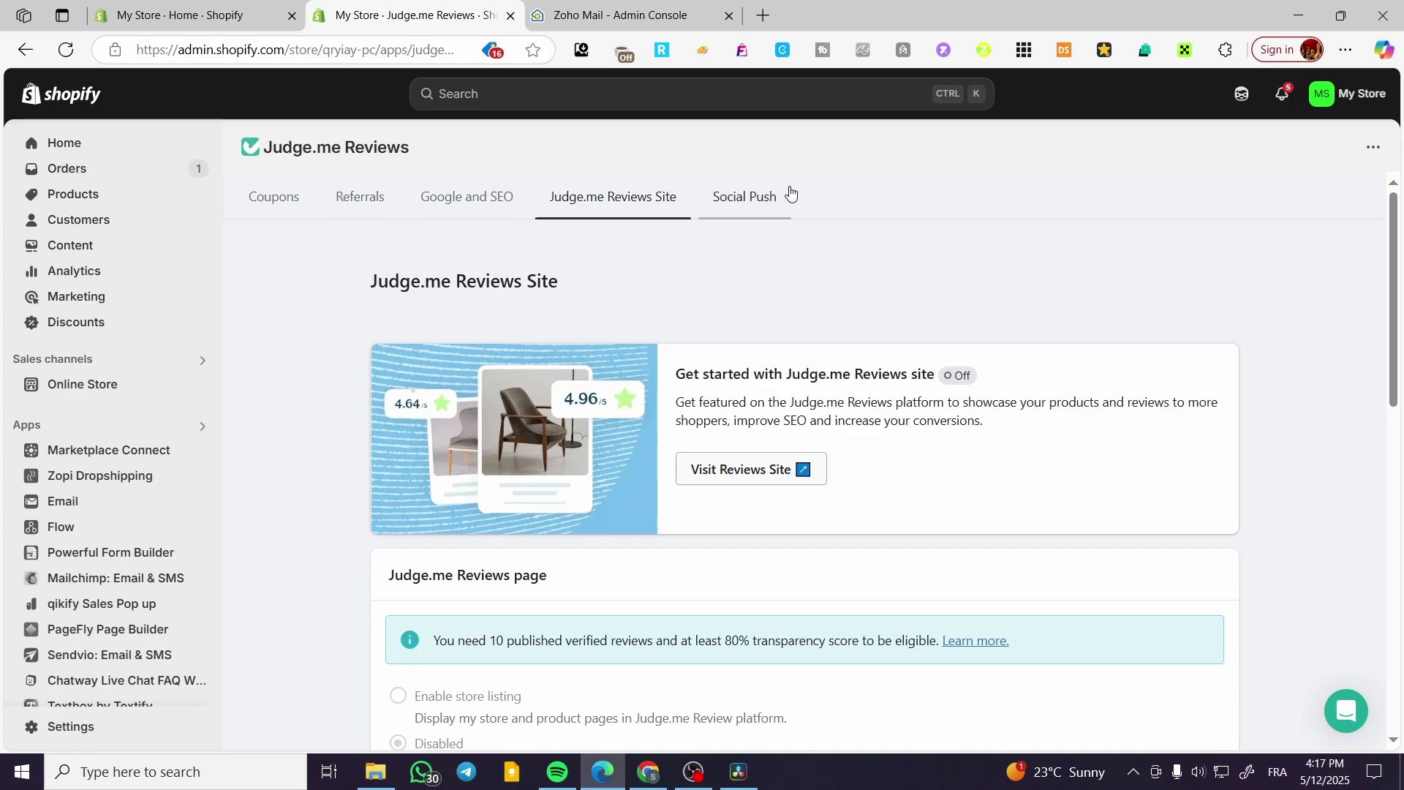
Step: Open the Social Push page and check its Facebook, Instagram and X account connection options
left_click(753, 199)
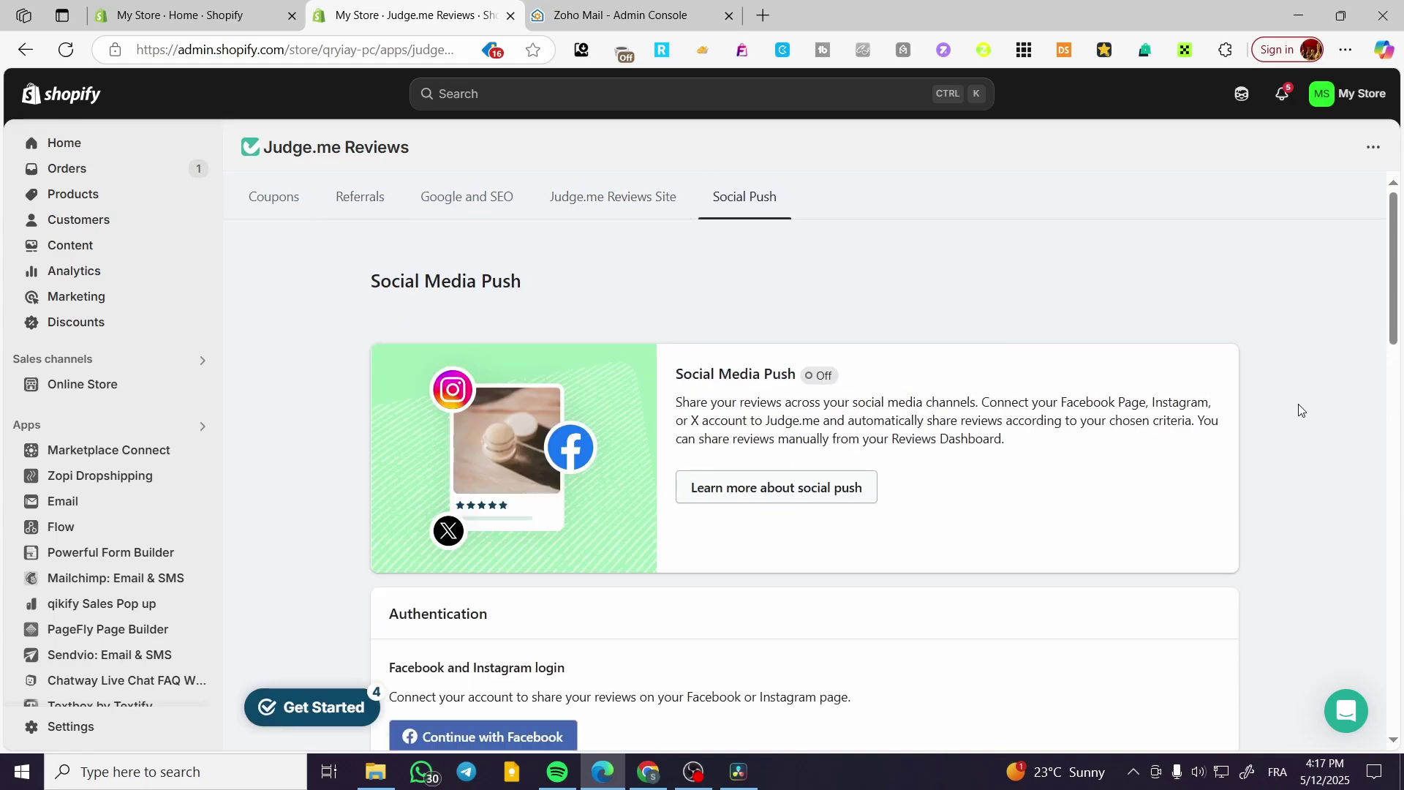
scroll(1294, 412, "down", 5)
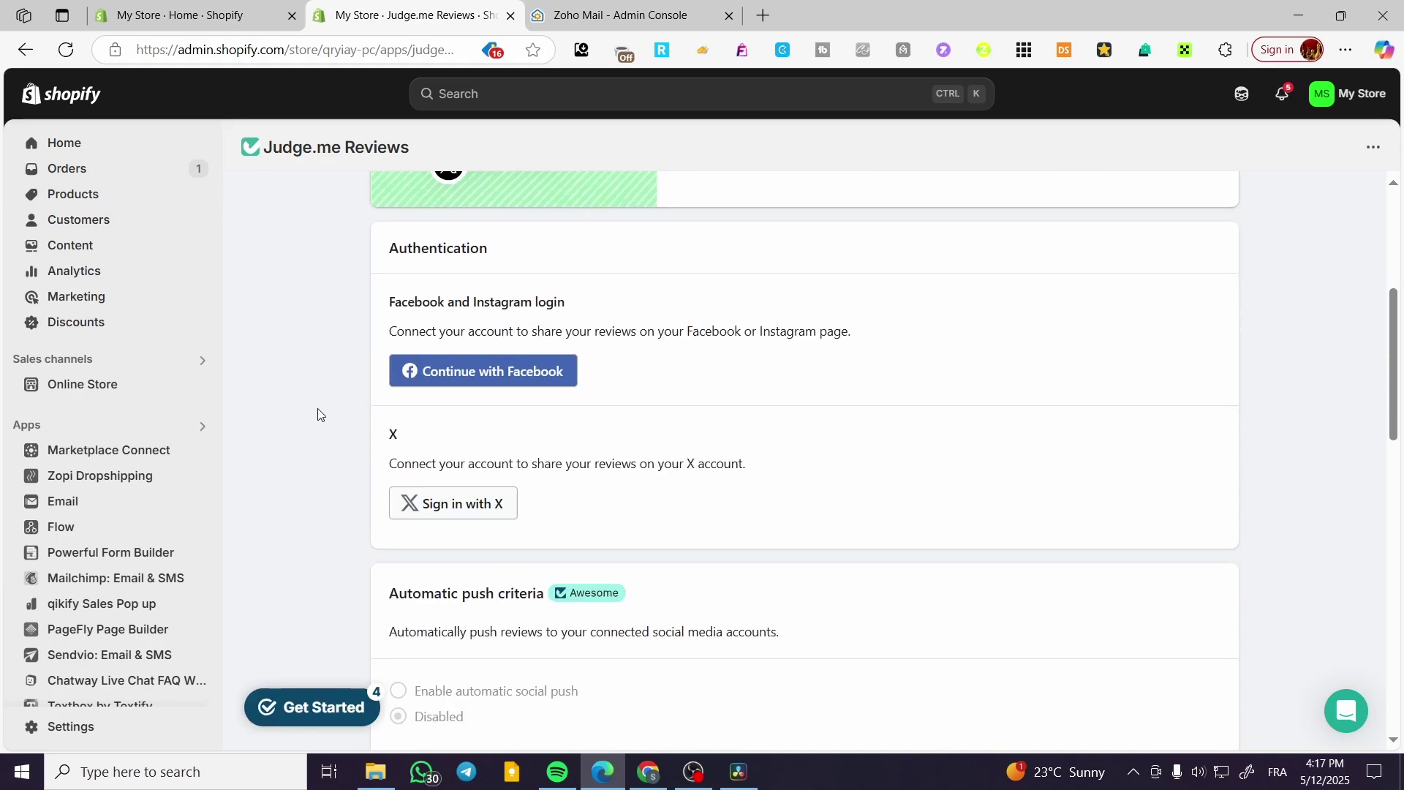
left_click(526, 378)
left_click(438, 369)
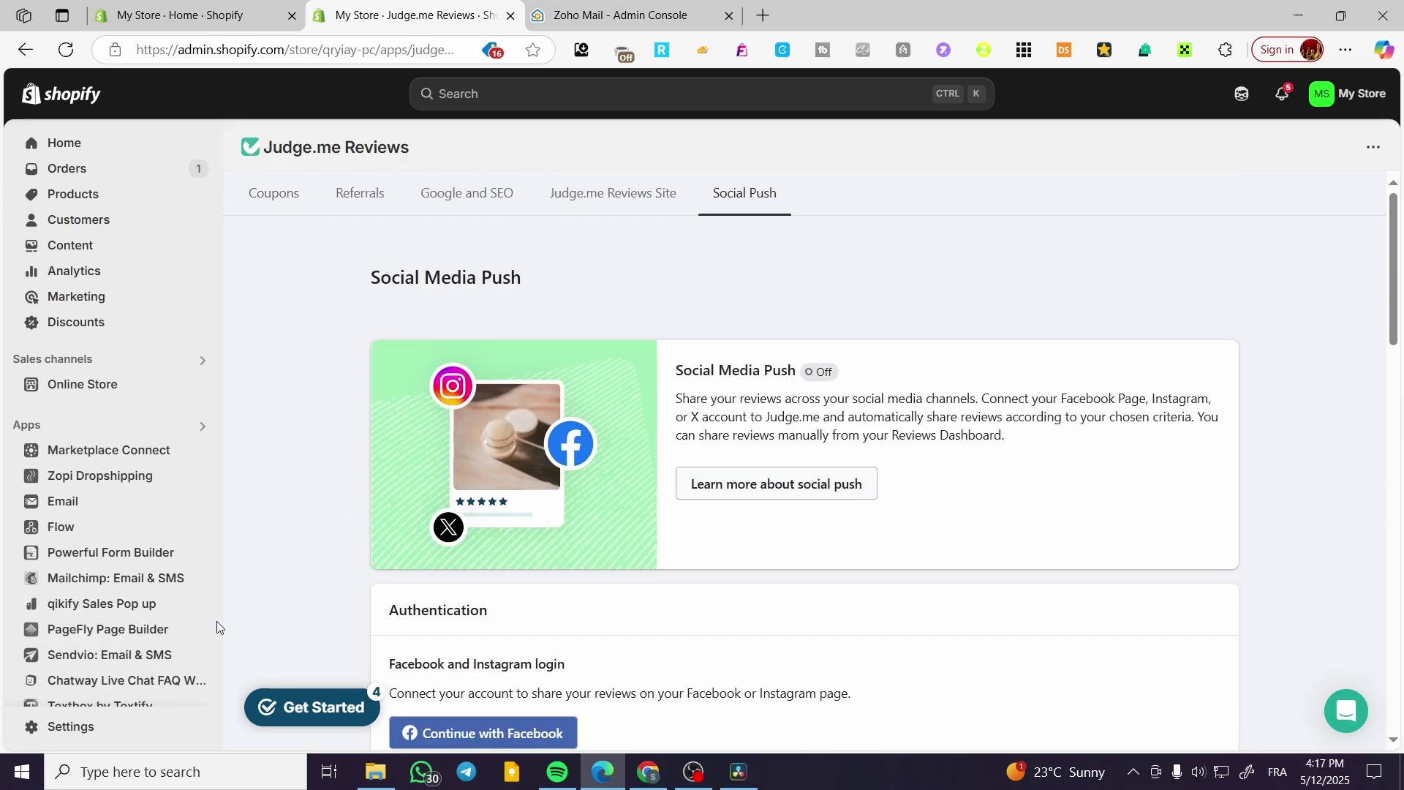
Step: Open the Account page of Judge.me's General Settings and dismiss the setup tutorial banner
scroll(230, 621, "down", 2)
scroll(147, 606, "down", 3)
left_click(109, 671)
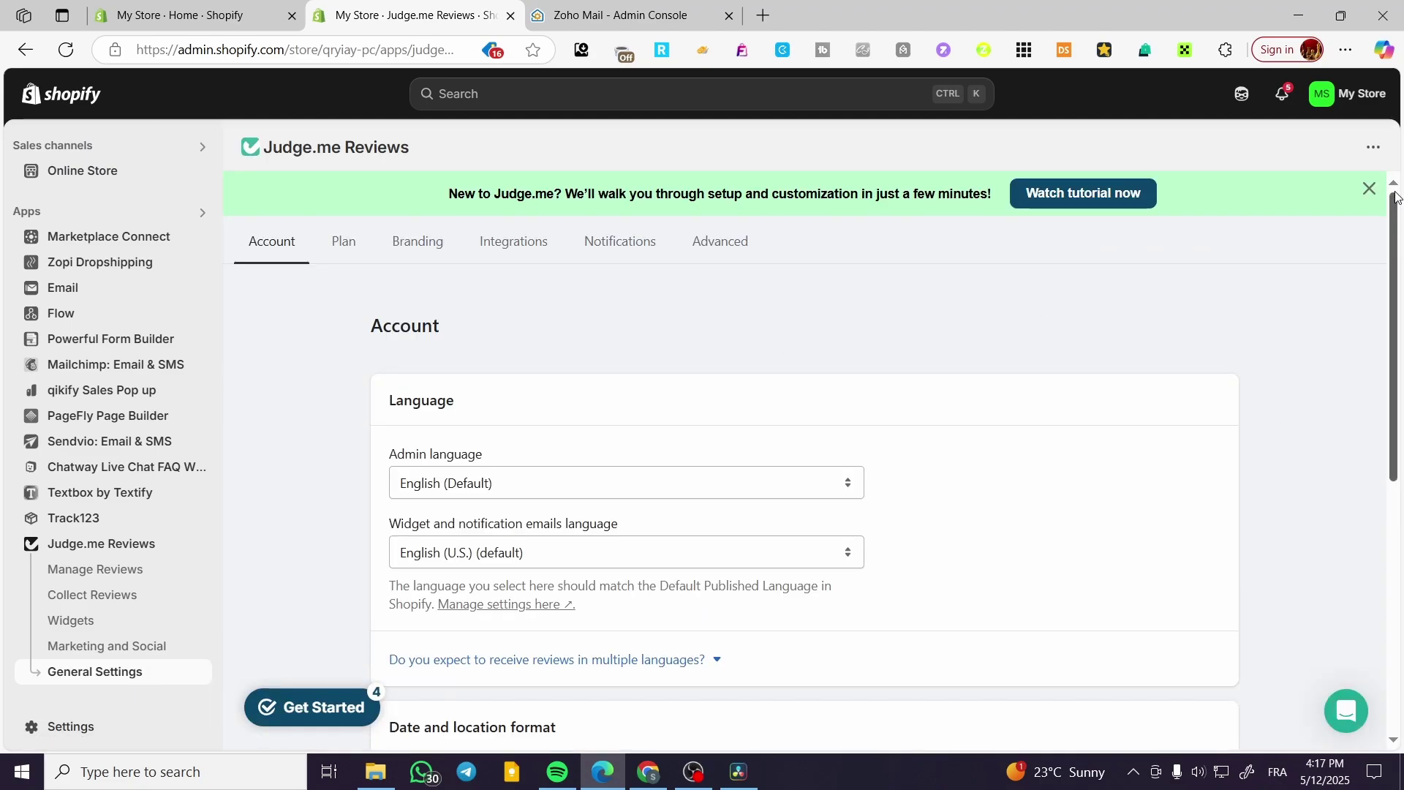
left_click(1369, 189)
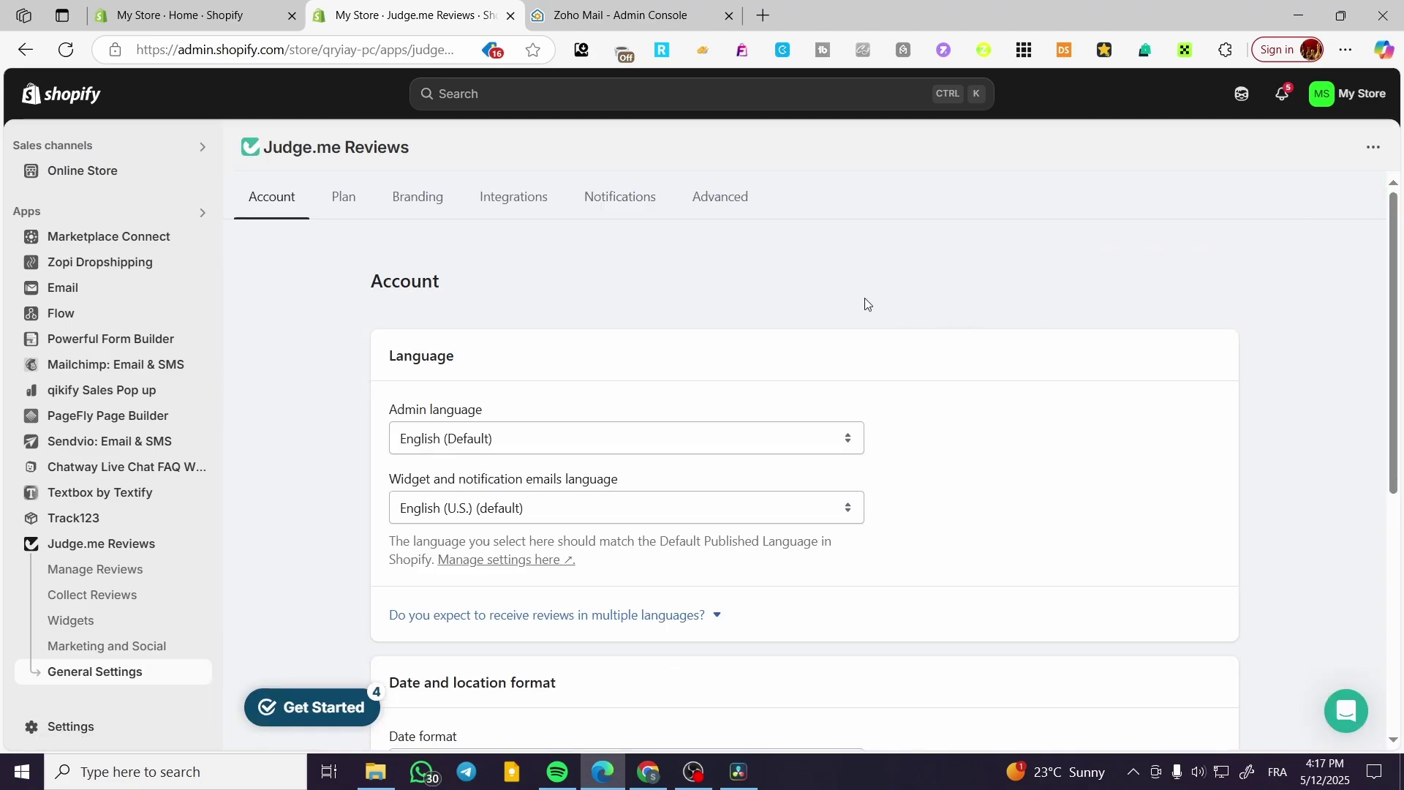